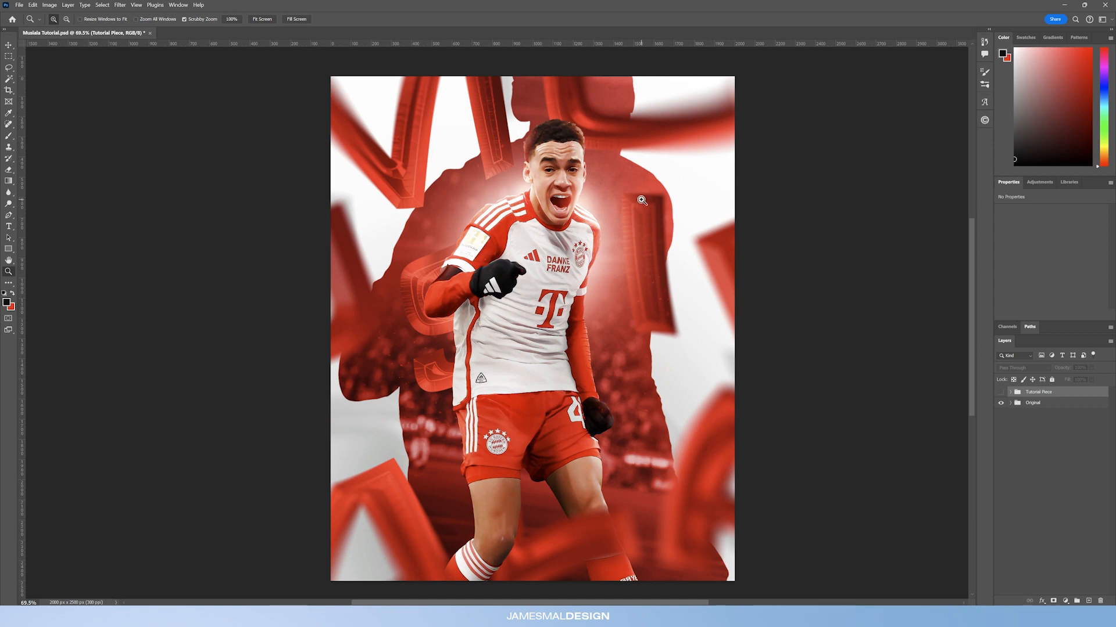
# Step: Zoom around the finished poster and toggle the tutorial group's layers to compare it with the original photo
pyautogui.moveTo(621, 276)
pyautogui.mouseDown()
pyautogui.moveTo(601, 291)
pyautogui.moveTo(614, 292)
pyautogui.mouseUp()
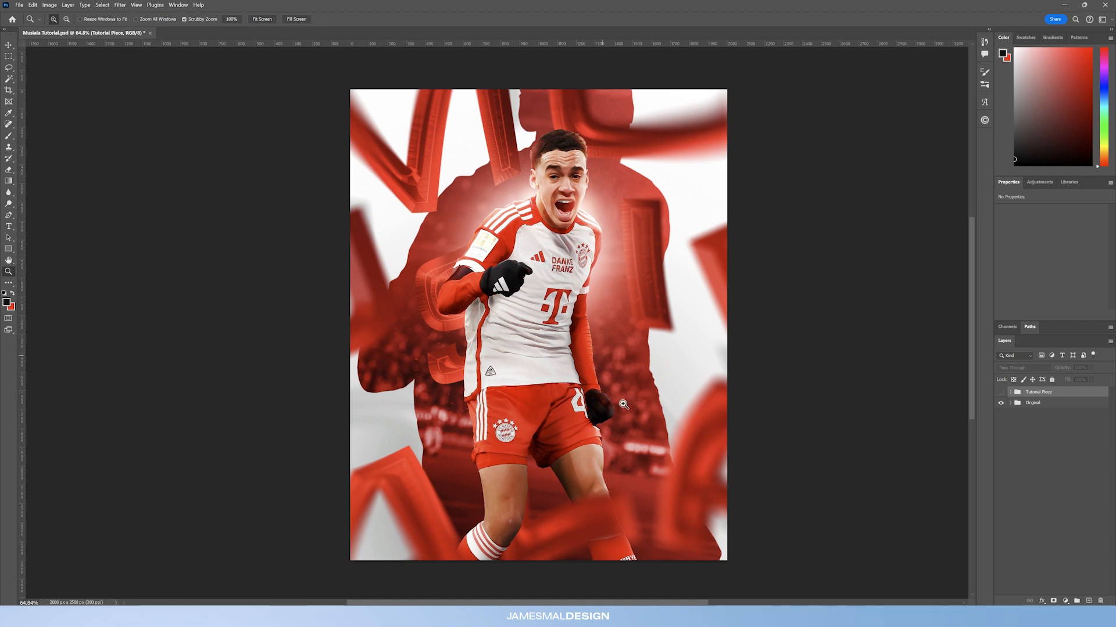
pyautogui.moveTo(591, 371); pyautogui.dragTo(574, 380)
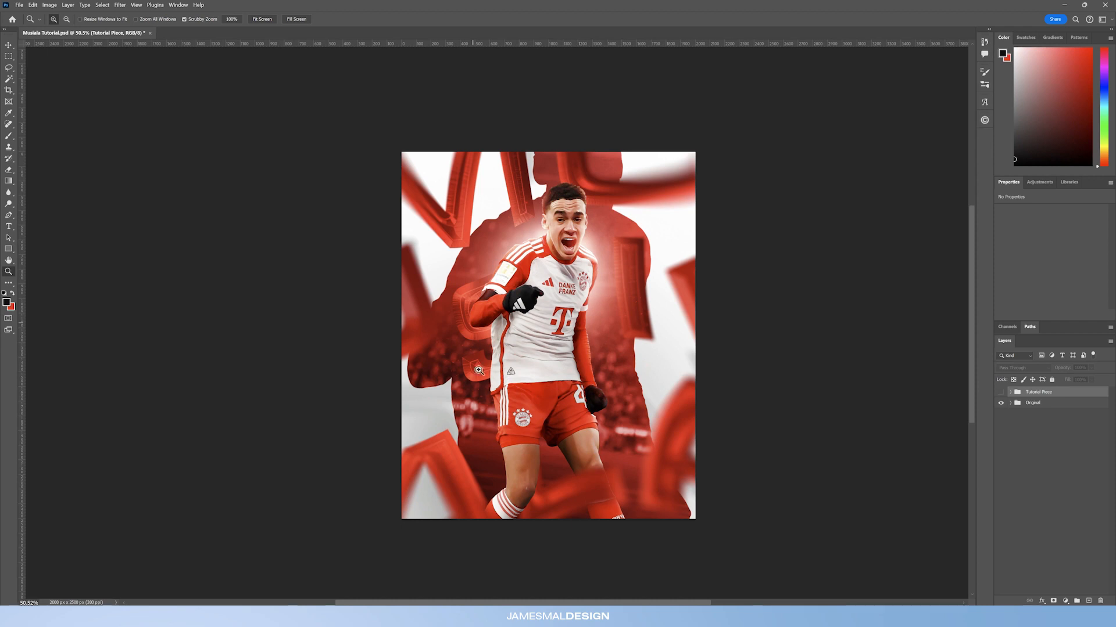
pyautogui.moveTo(577, 347); pyautogui.dragTo(584, 349)
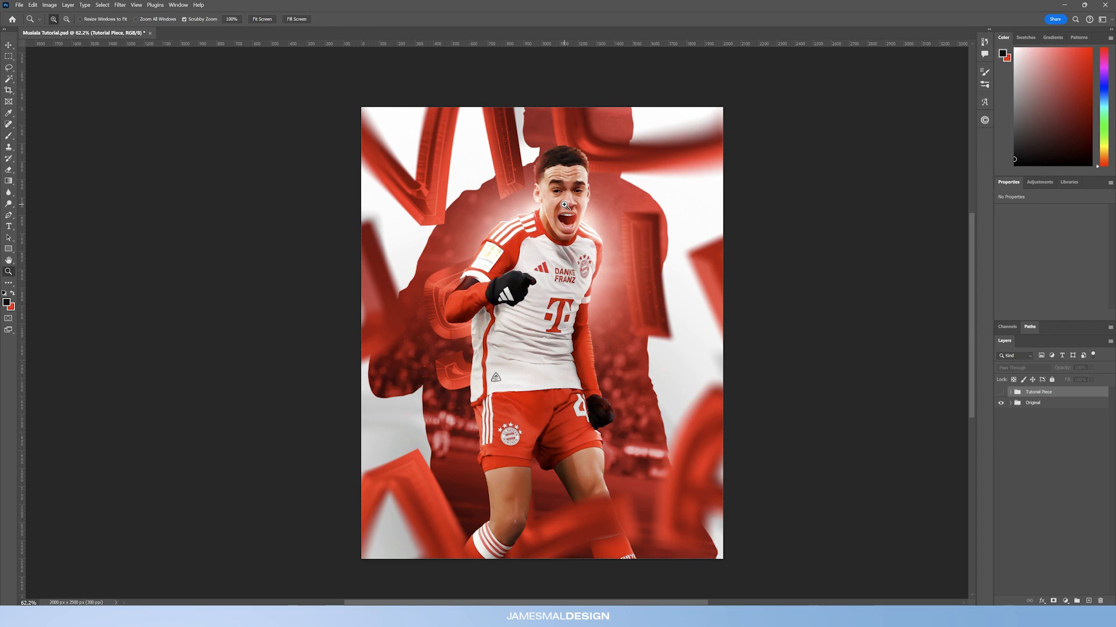
pyautogui.moveTo(569, 279)
pyautogui.mouseDown()
pyautogui.moveTo(539, 267)
pyautogui.moveTo(563, 294)
pyautogui.mouseUp()
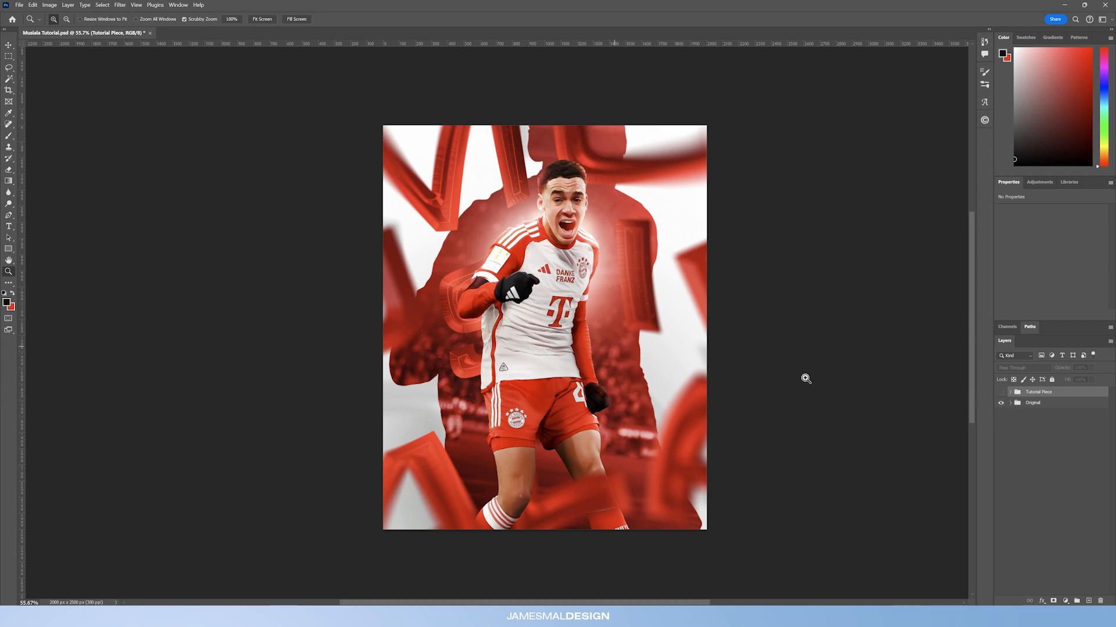
pyautogui.click(1000, 392)
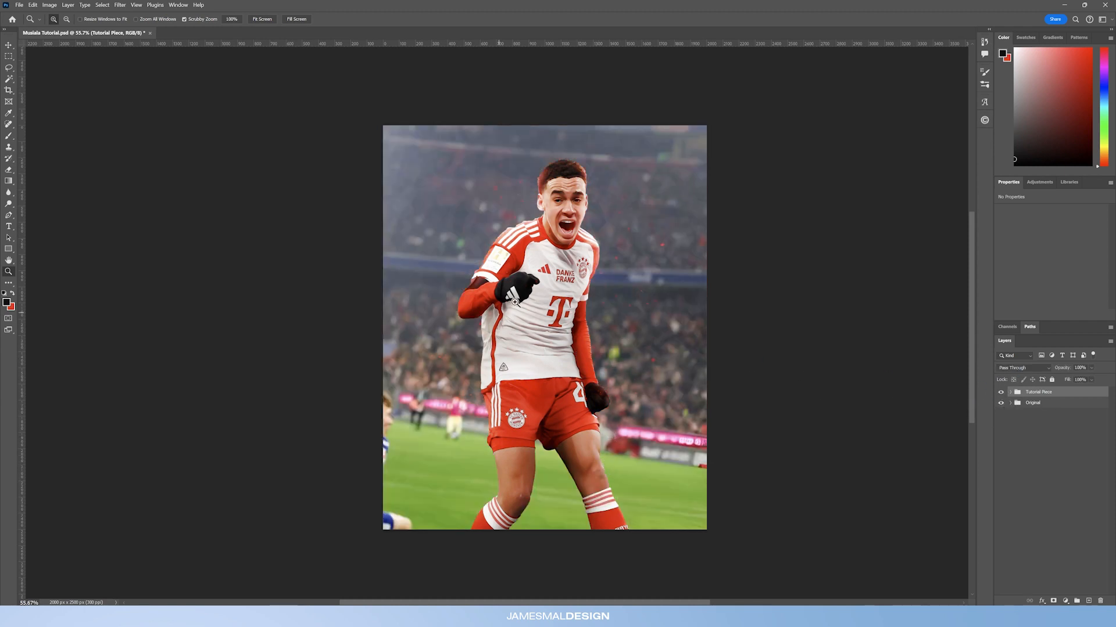
pyautogui.click(1010, 392)
pyautogui.moveTo(1000, 403); pyautogui.dragTo(1001, 413)
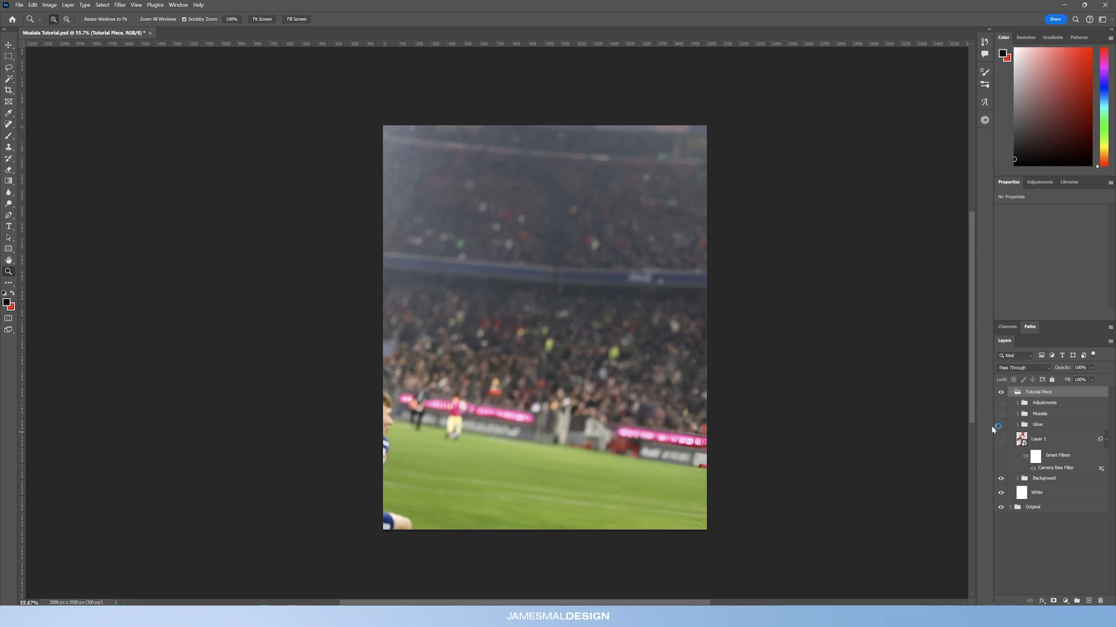
pyautogui.click(1000, 414)
pyautogui.moveTo(578, 330); pyautogui.dragTo(559, 250)
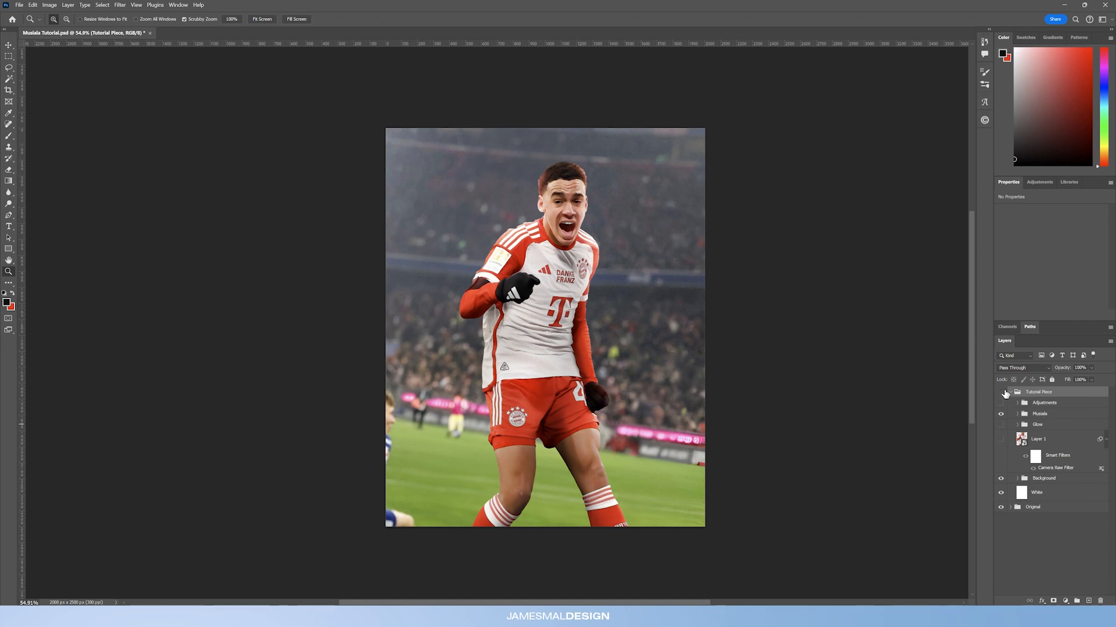
# Step: Show the Tutorial Piece group and Layer 1 inside it, keeping the Adjustments and Glow groups hidden
pyautogui.click(1001, 393)
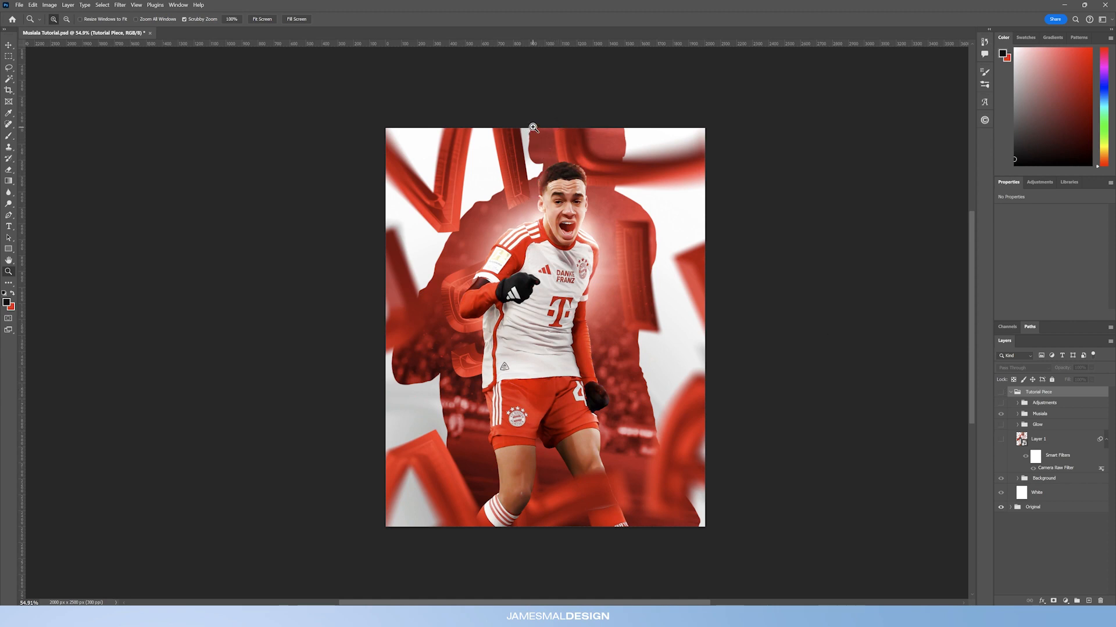
pyautogui.click(1010, 392)
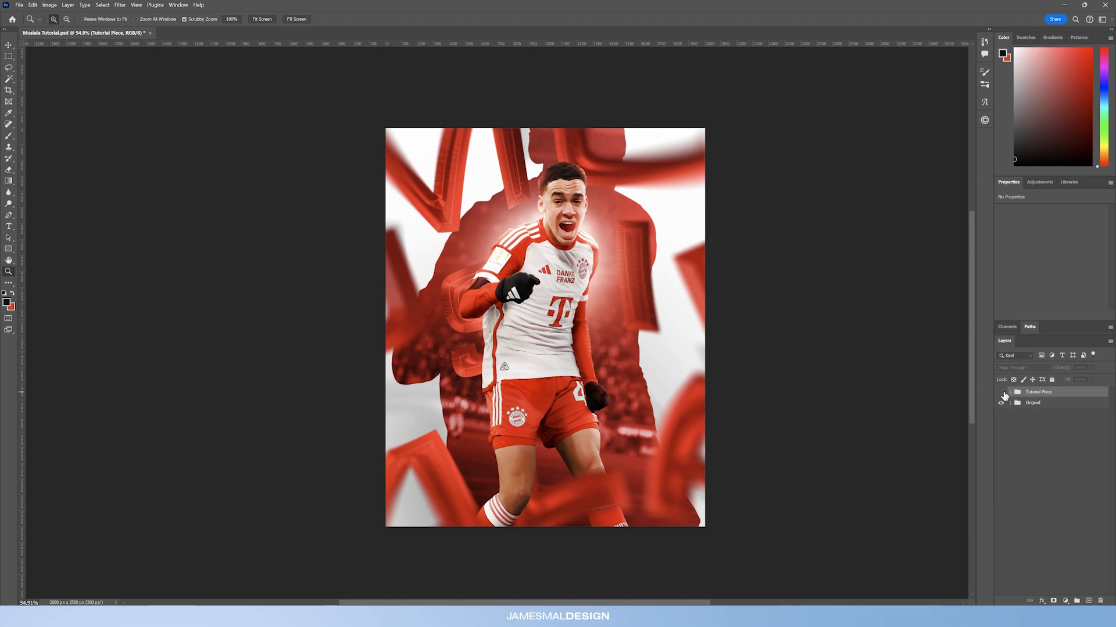
pyautogui.click(1000, 393)
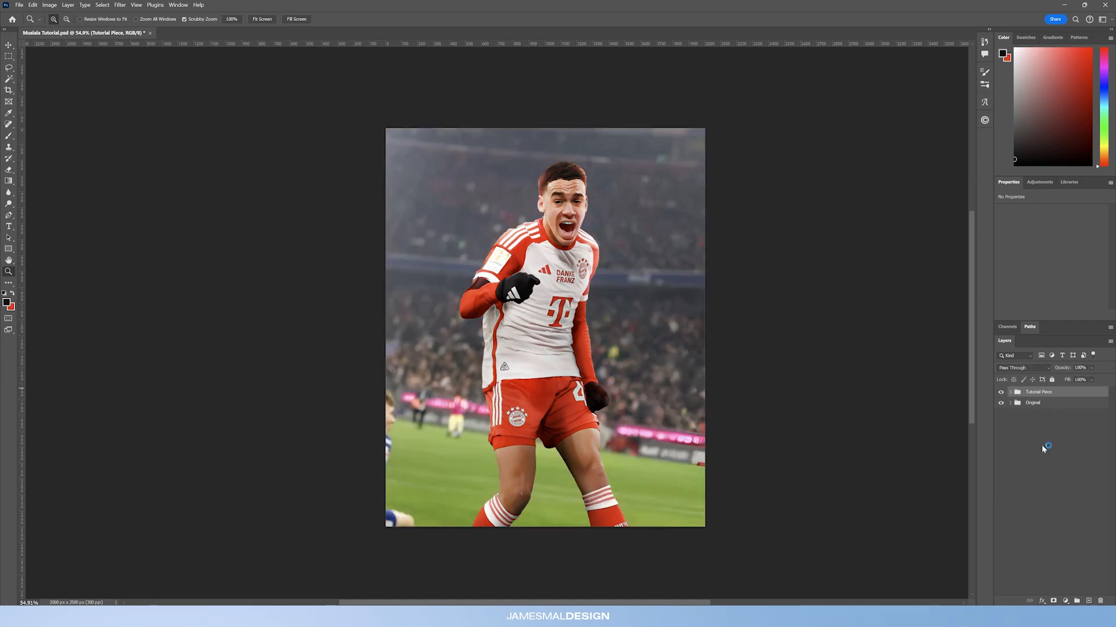
pyautogui.click(1011, 392)
pyautogui.click(1042, 441)
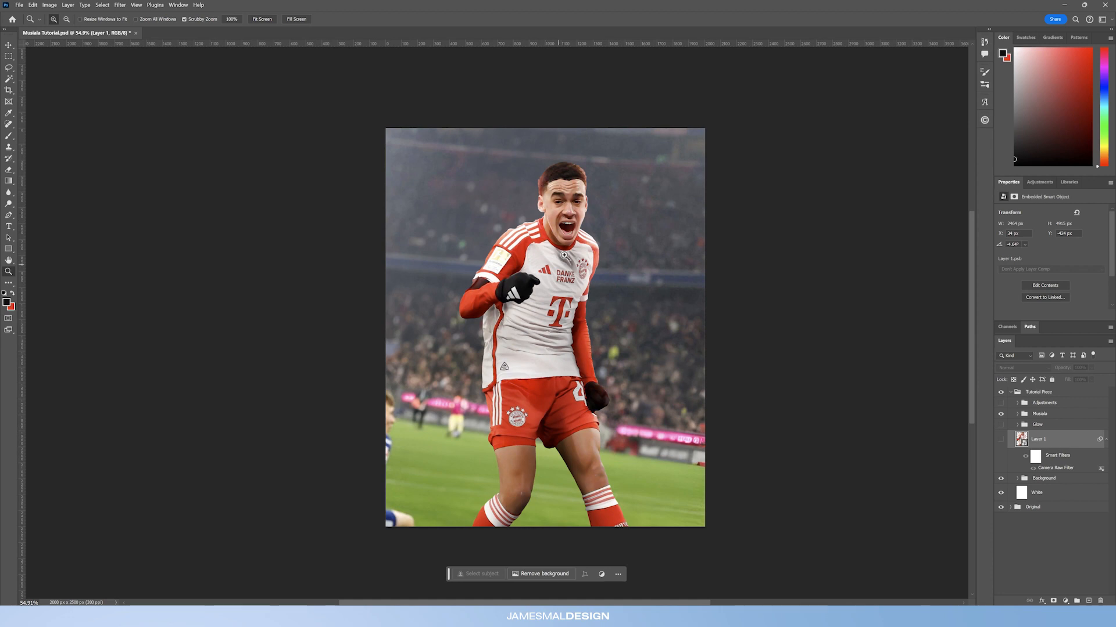
pyautogui.click(1002, 440)
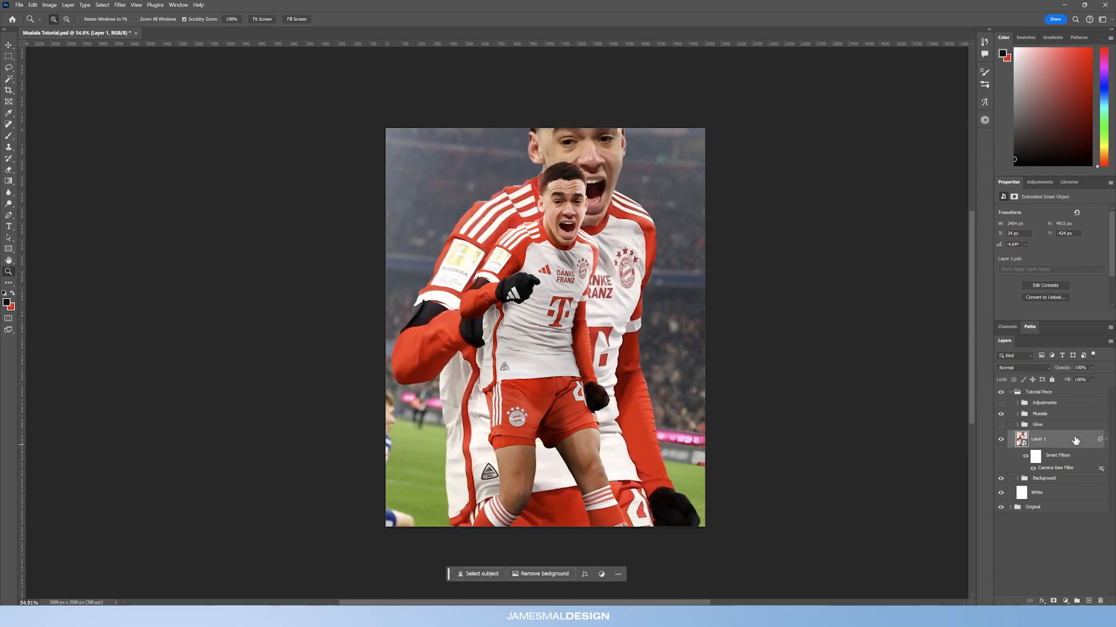
pyautogui.hotkey('ctrl', 't')
pyautogui.click(610, 237)
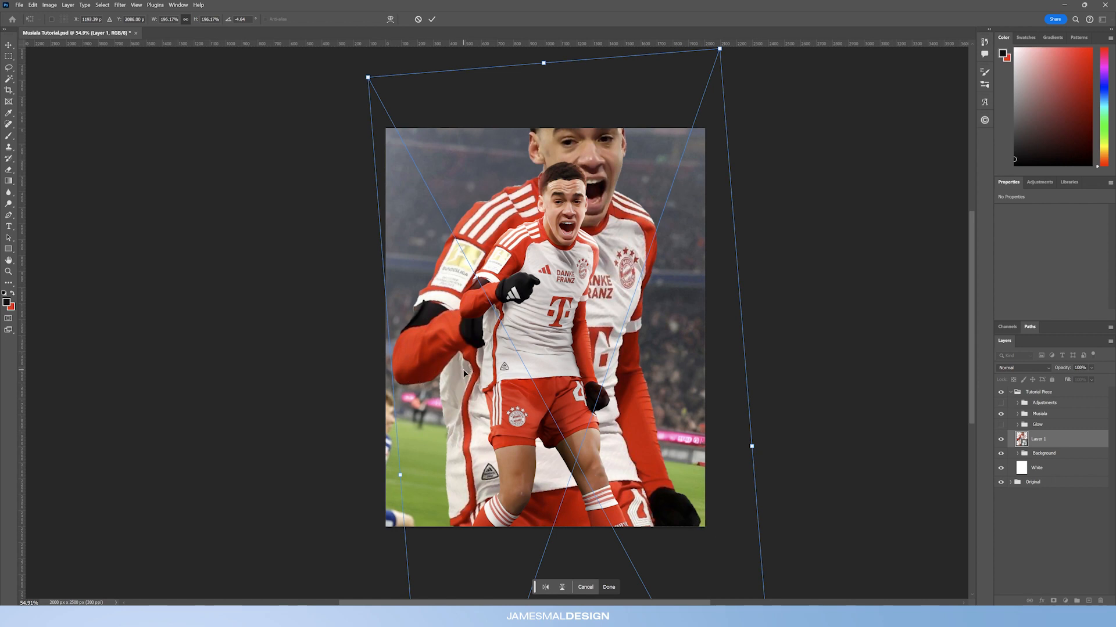
pyautogui.press('Return')
pyautogui.press('z')
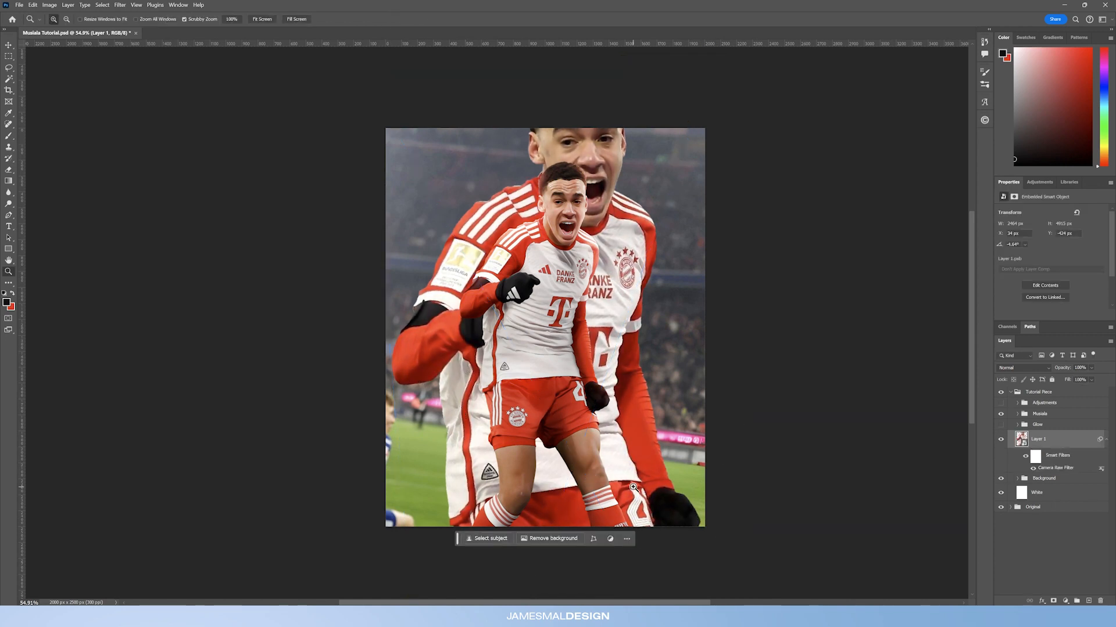
# Step: Expand the Background group and turn on its Hue/Saturation adjustment to tint the stadium photo red
pyautogui.click(1016, 479)
pyautogui.click(1024, 478)
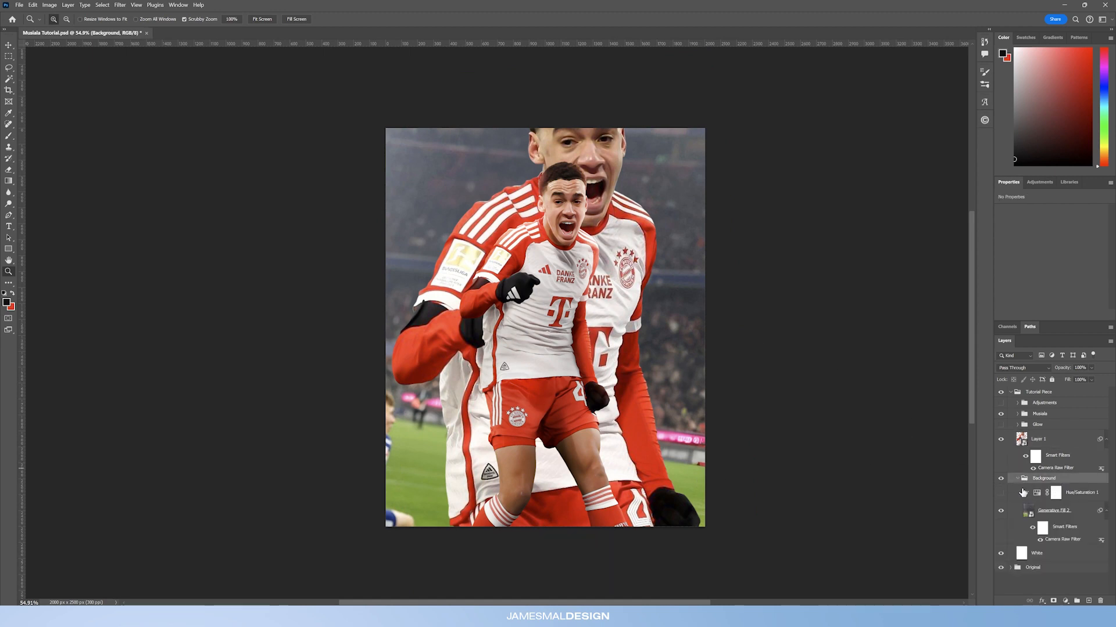
pyautogui.click(1065, 514)
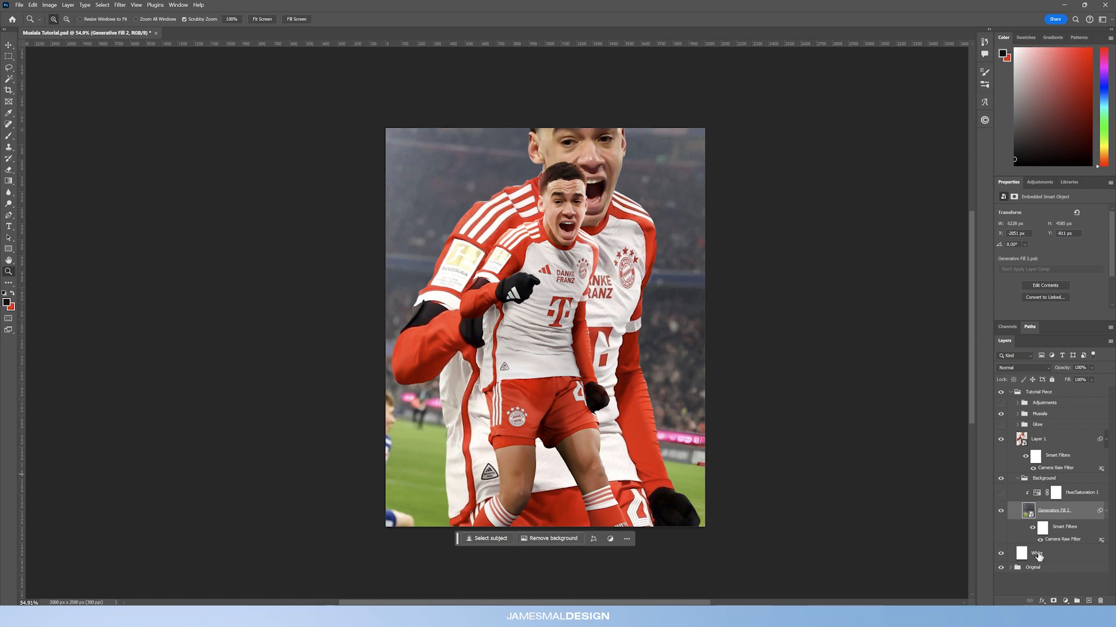
pyautogui.click(1024, 480)
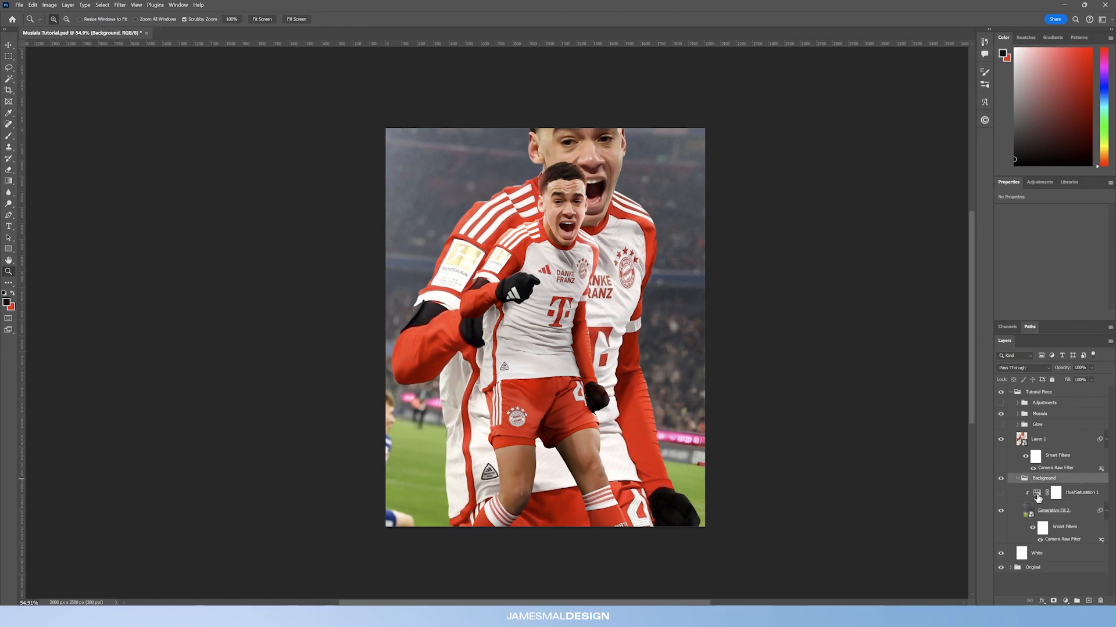
pyautogui.click(1001, 493)
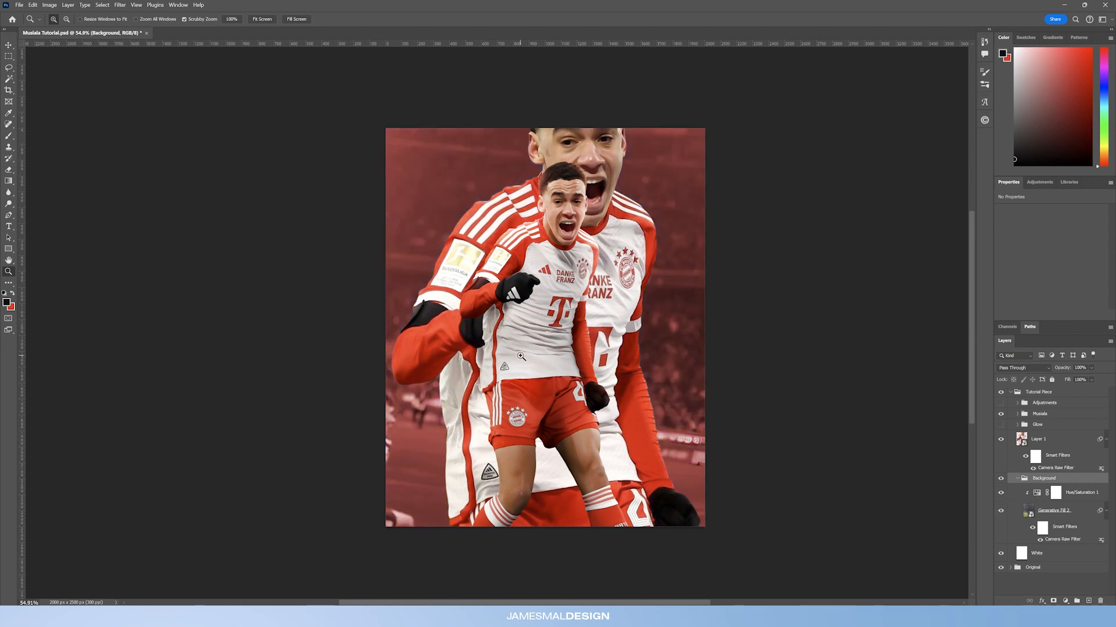
# Step: Hide Layer 1 and review the Hue/Saturation colorize settings on the stadium background
pyautogui.click(1001, 440)
pyautogui.click(1084, 499)
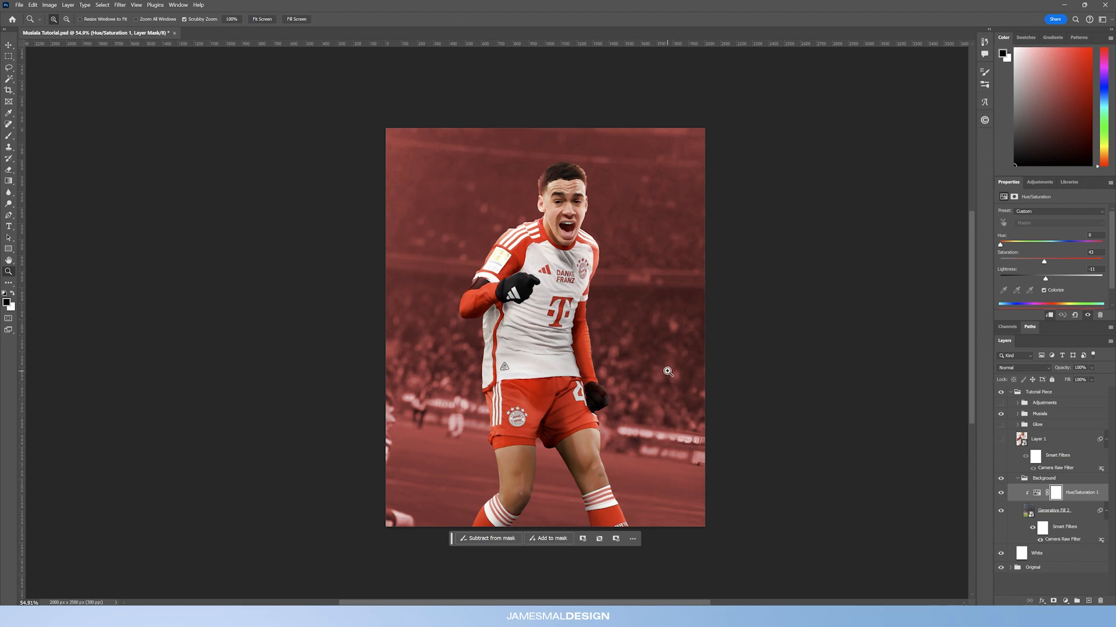
pyautogui.click(1037, 480)
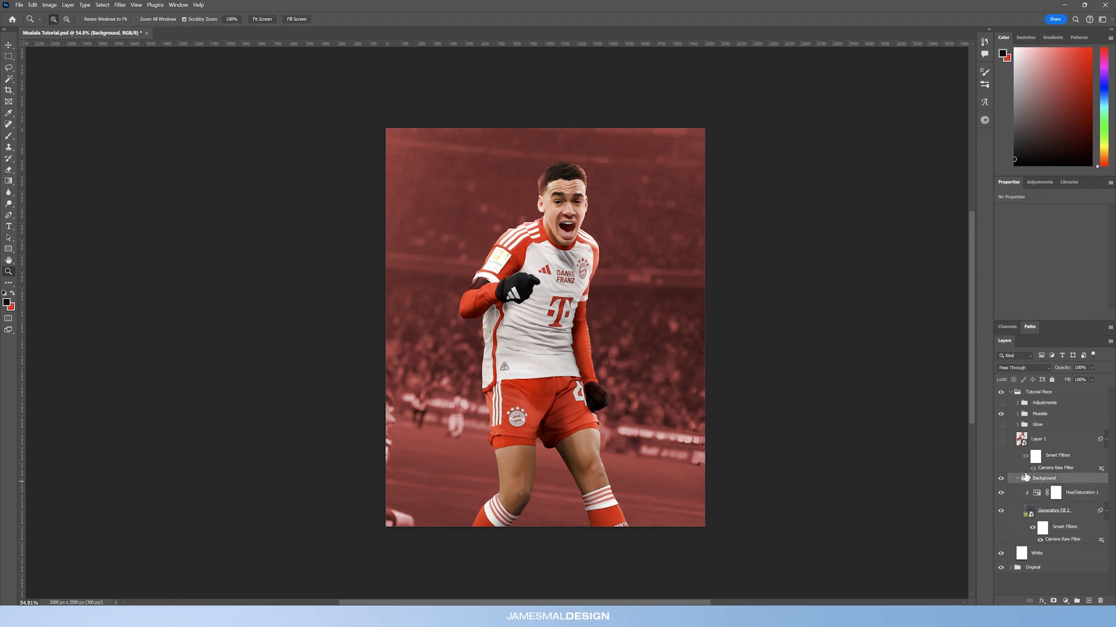
pyautogui.click(1000, 441)
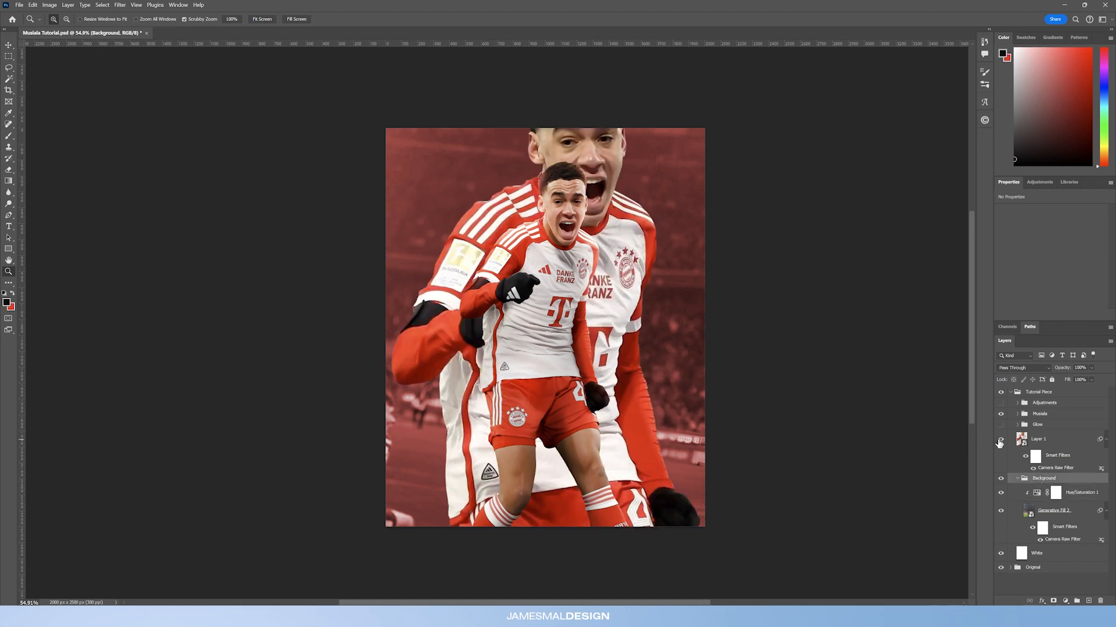
pyautogui.click(1000, 444)
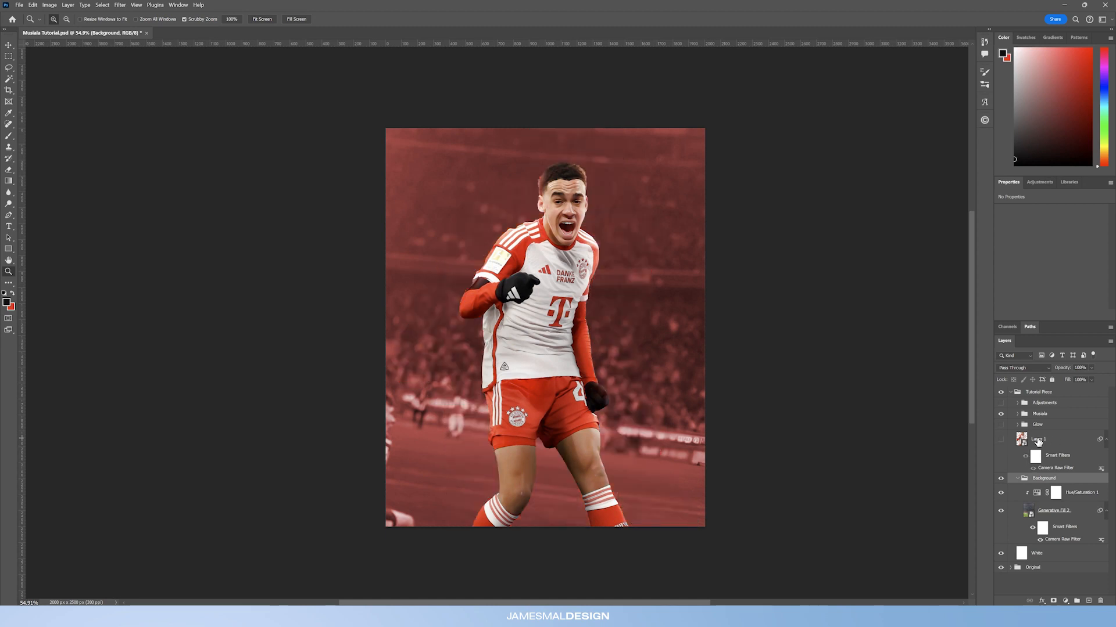
# Step: Load Layer 1's silhouette as a selection and add it as a layer mask to the Background group
pyautogui.click(1043, 441)
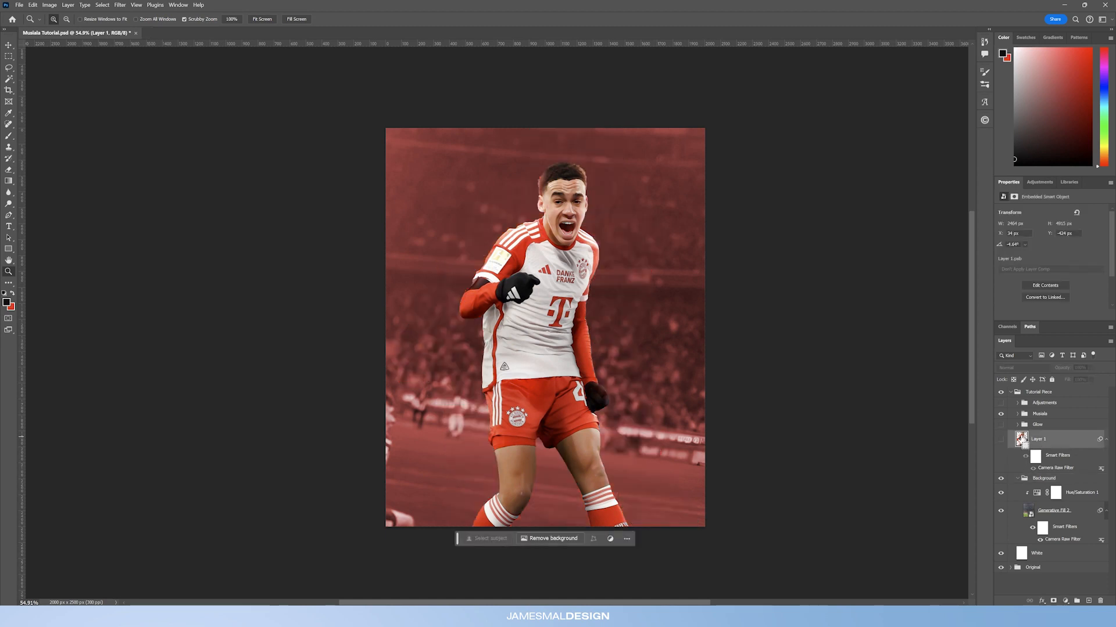
pyautogui.keyDown('ctrl'); pyautogui.click(1022, 441); pyautogui.keyUp('ctrl')
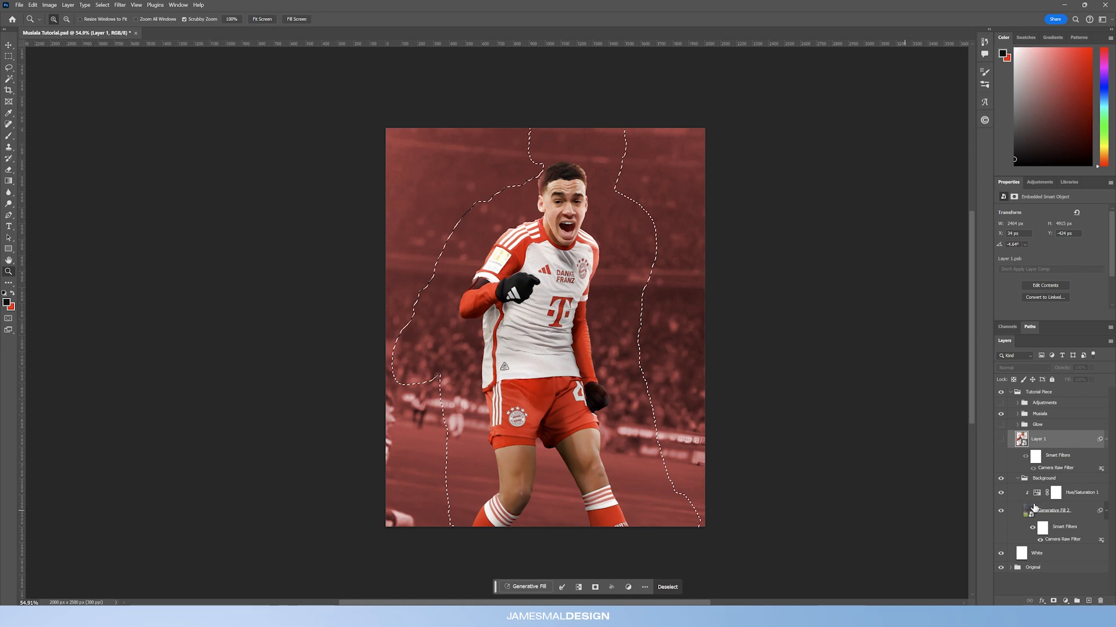
pyautogui.click(1018, 480)
pyautogui.click(1017, 480)
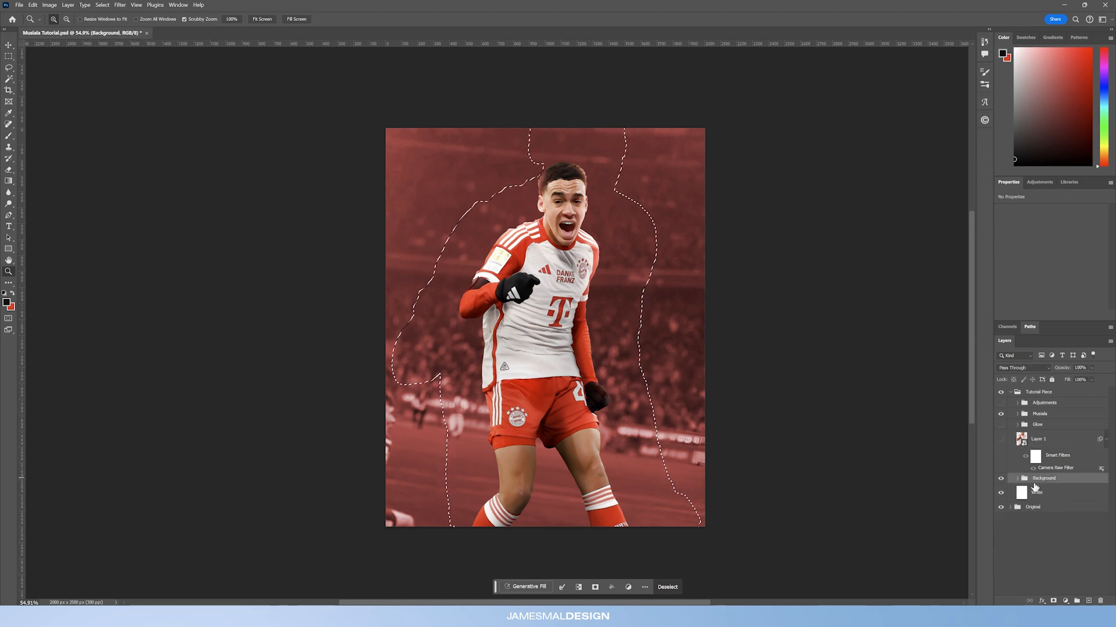
pyautogui.click(1053, 602)
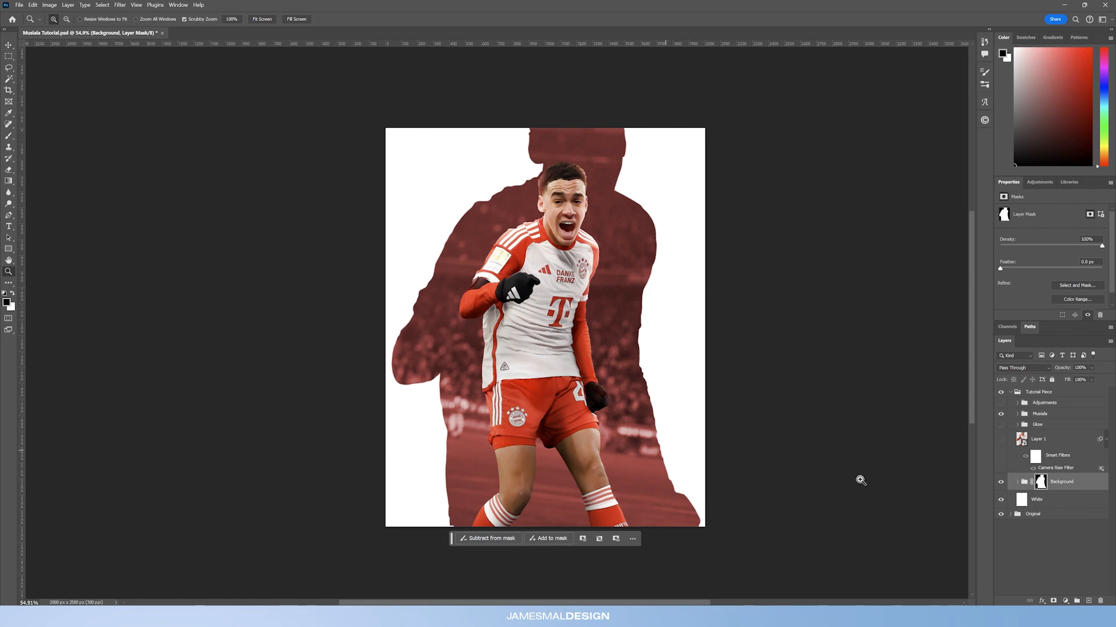
# Step: Add a new layer above the White layer and paint soft black shading along the lower edges with a large brush
pyautogui.click(1047, 501)
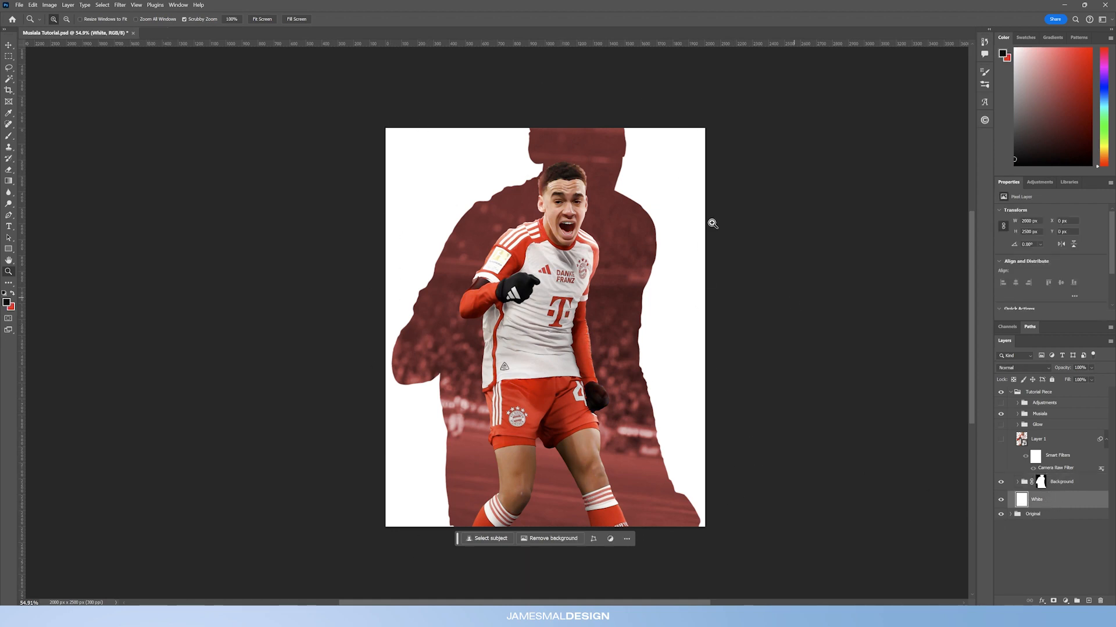
pyautogui.click(1089, 602)
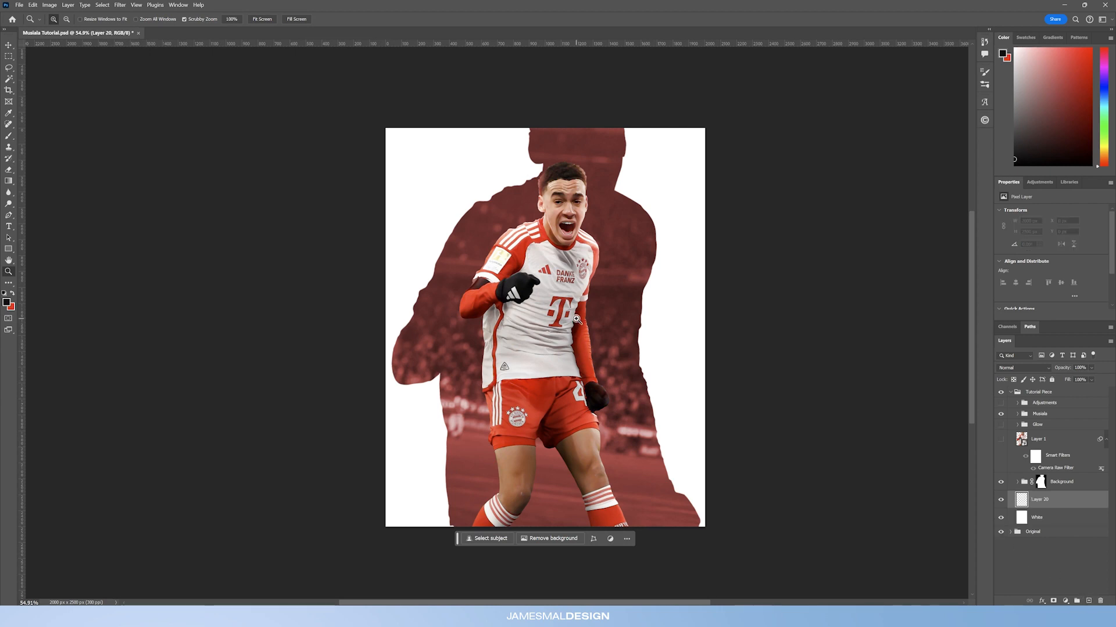
pyautogui.click(8, 136)
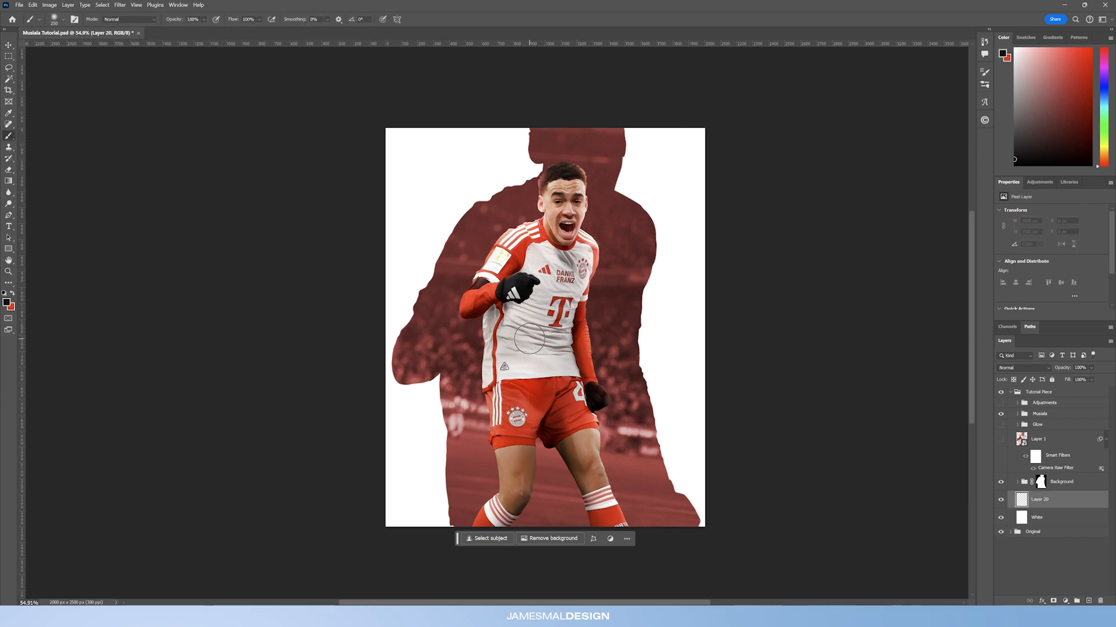
pyautogui.press(']')
pyautogui.press(']')
pyautogui.press(']')
pyautogui.press(']')
pyautogui.press(']')
pyautogui.press(']')
pyautogui.press(']')
pyautogui.press(']')
pyautogui.press(']')
pyautogui.press(']')
pyautogui.press(']')
pyautogui.press(']')
pyautogui.press(']')
pyautogui.press(']')
pyautogui.press(']')
pyautogui.press(']')
pyautogui.press(']')
pyautogui.press(']')
pyautogui.press(']')
pyautogui.press(']')
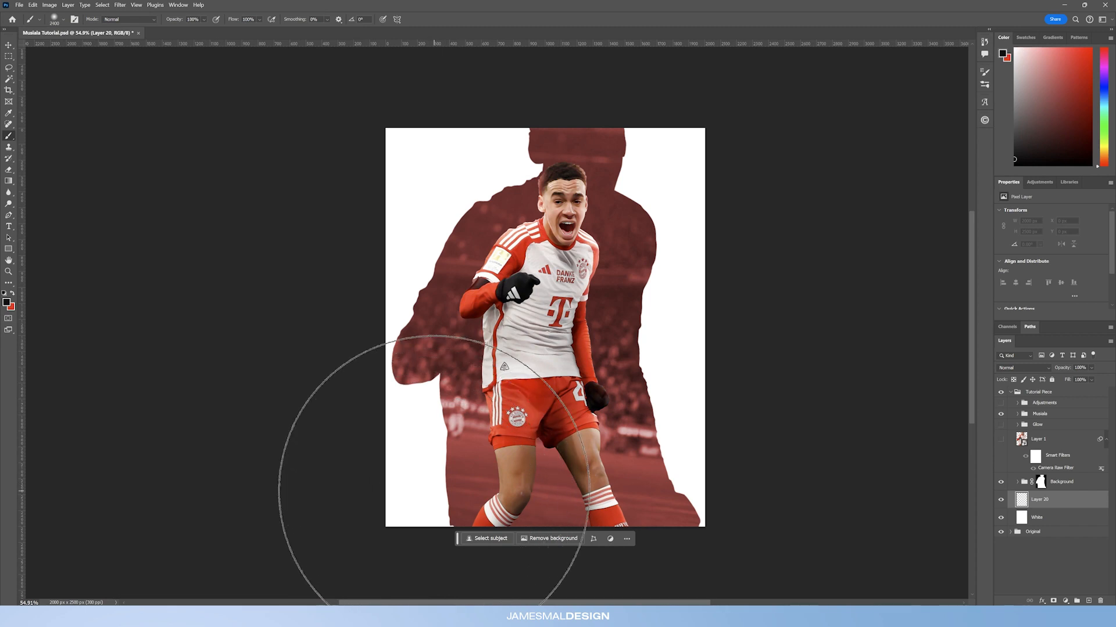
pyautogui.click(428, 488)
pyautogui.click(604, 471)
pyautogui.press('[')
pyautogui.press('[')
pyautogui.press('[')
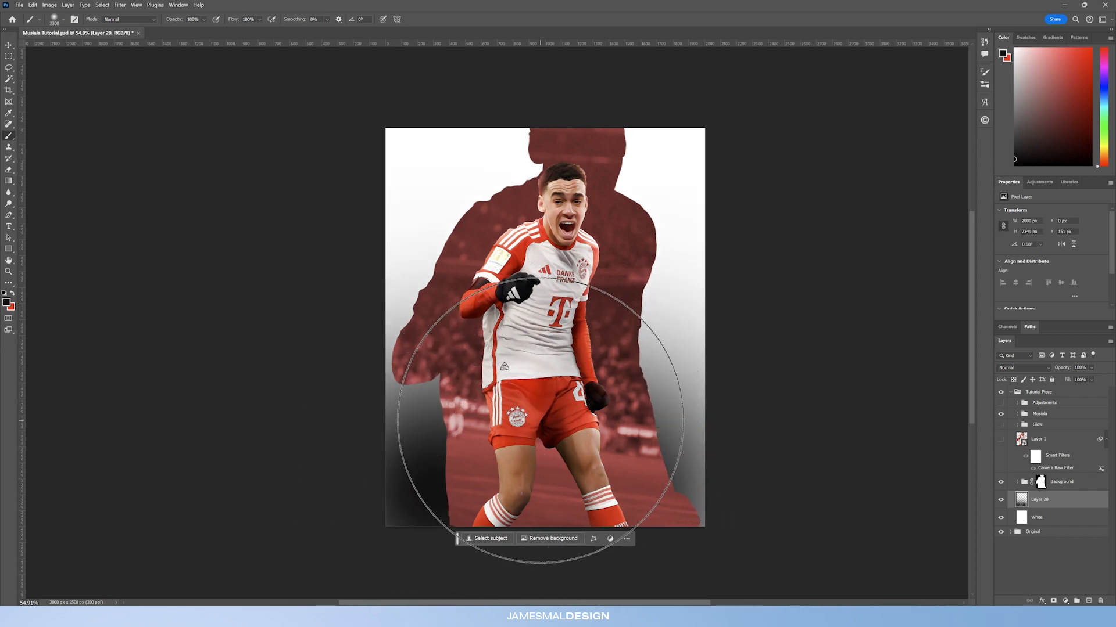
pyautogui.press('[')
pyautogui.press('[')
pyautogui.click(671, 584)
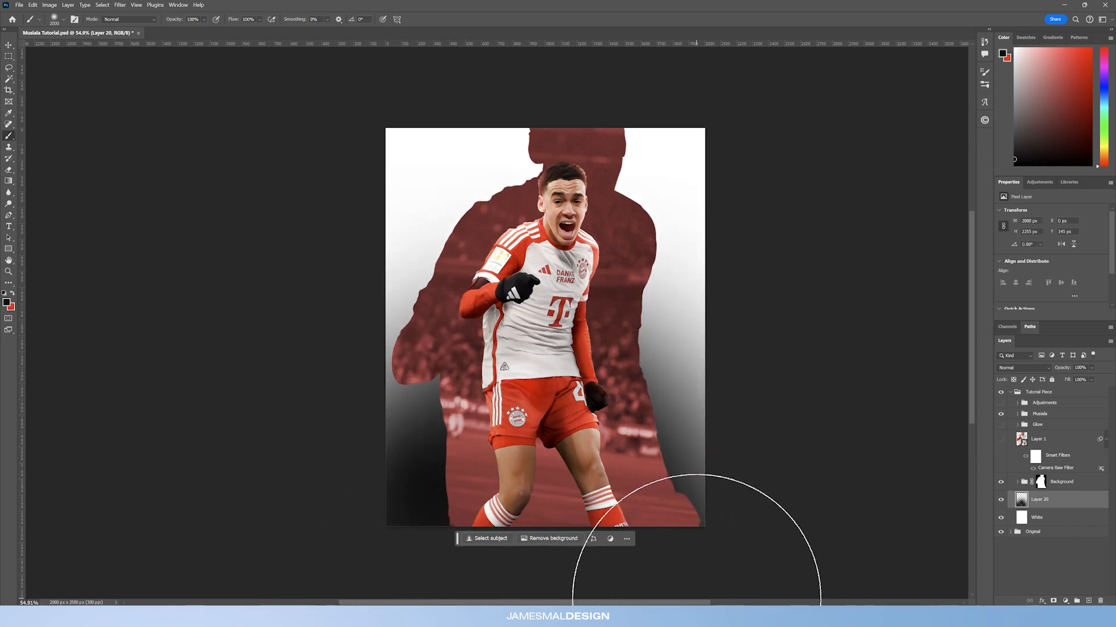
# Step: Lower the shading layer's opacity to about 18%
pyautogui.moveTo(1063, 368); pyautogui.dragTo(416, 377)
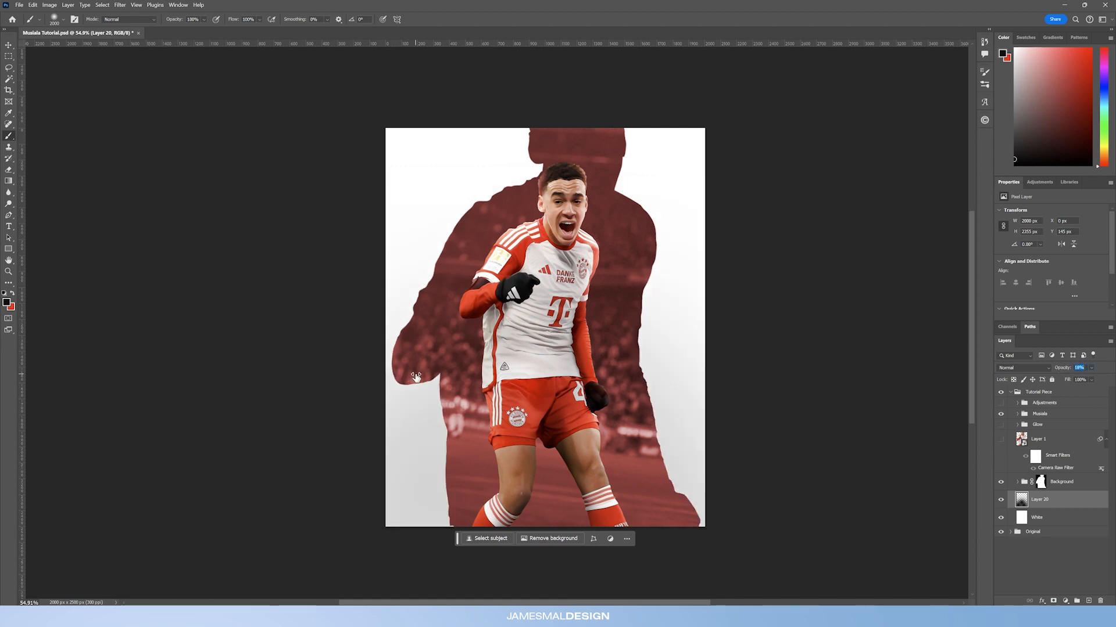
pyautogui.moveTo(416, 378); pyautogui.dragTo(416, 378)
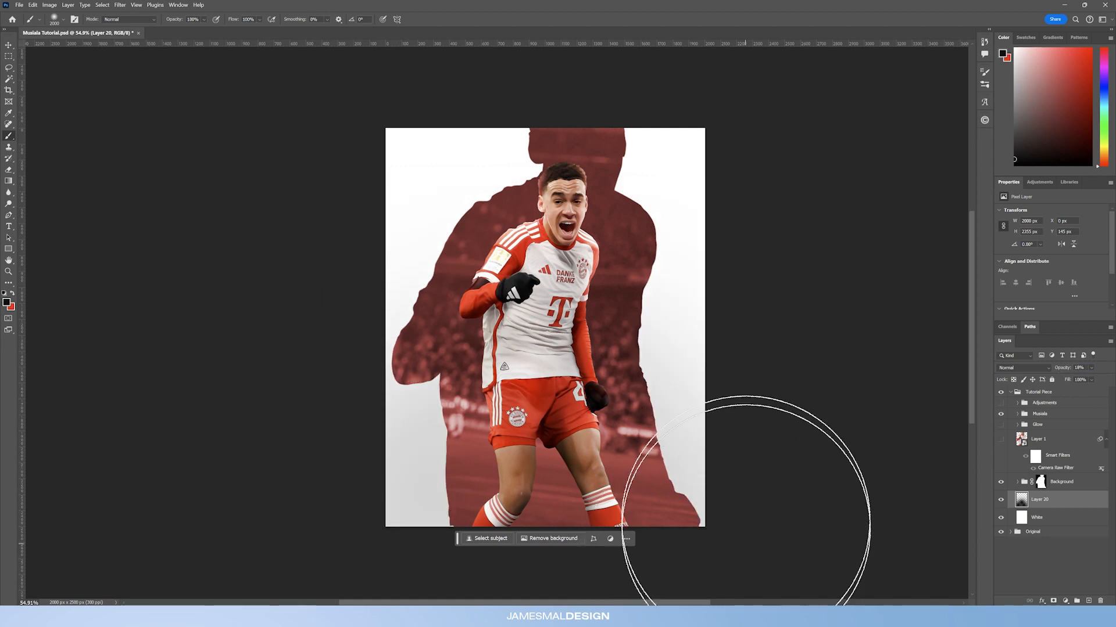
pyautogui.click(9, 271)
pyautogui.moveTo(567, 268); pyautogui.dragTo(603, 285)
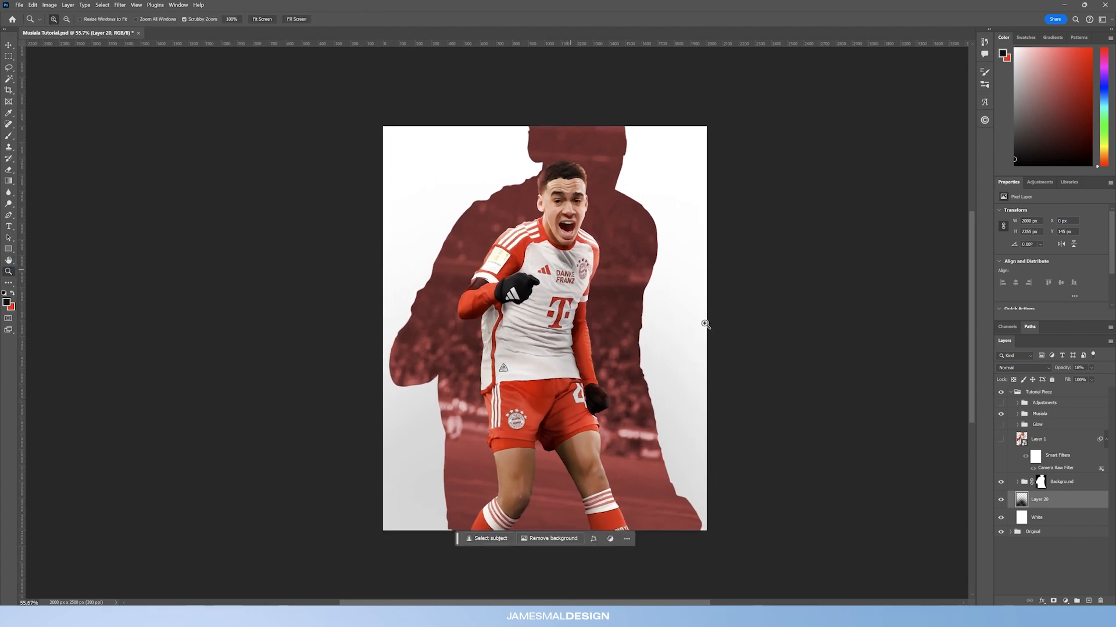
# Step: Add a new layer above Generative Fill 2 inside the Background group and paint dark red (#2d0505) shading across the lower left with a large brush
pyautogui.click(1014, 482)
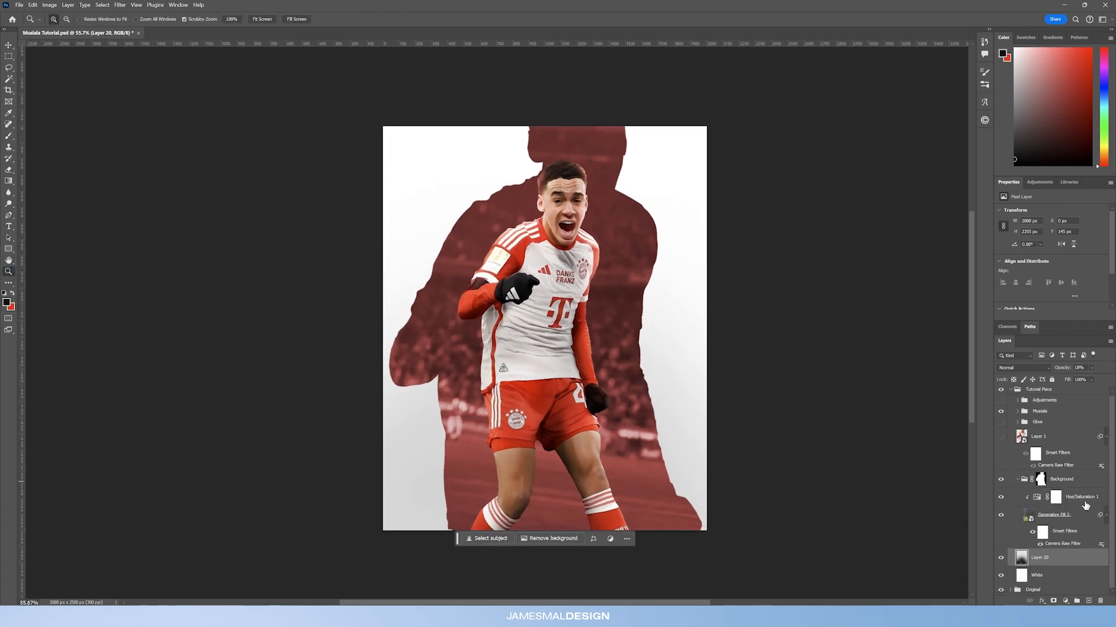
pyautogui.click(1072, 515)
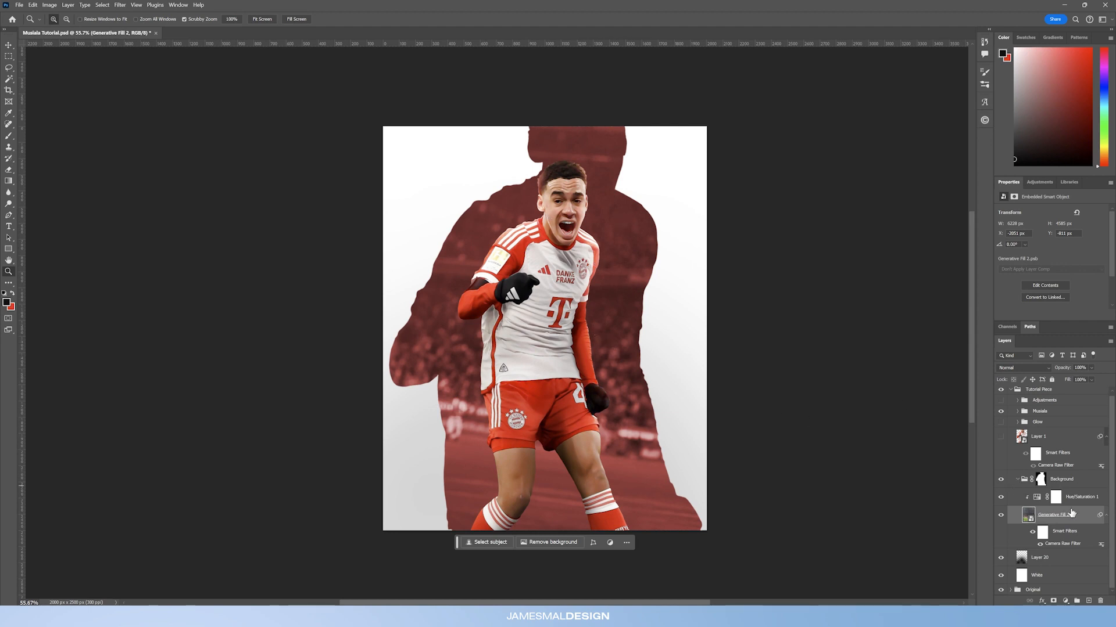
pyautogui.click(1088, 602)
pyautogui.moveTo(612, 340); pyautogui.dragTo(588, 347)
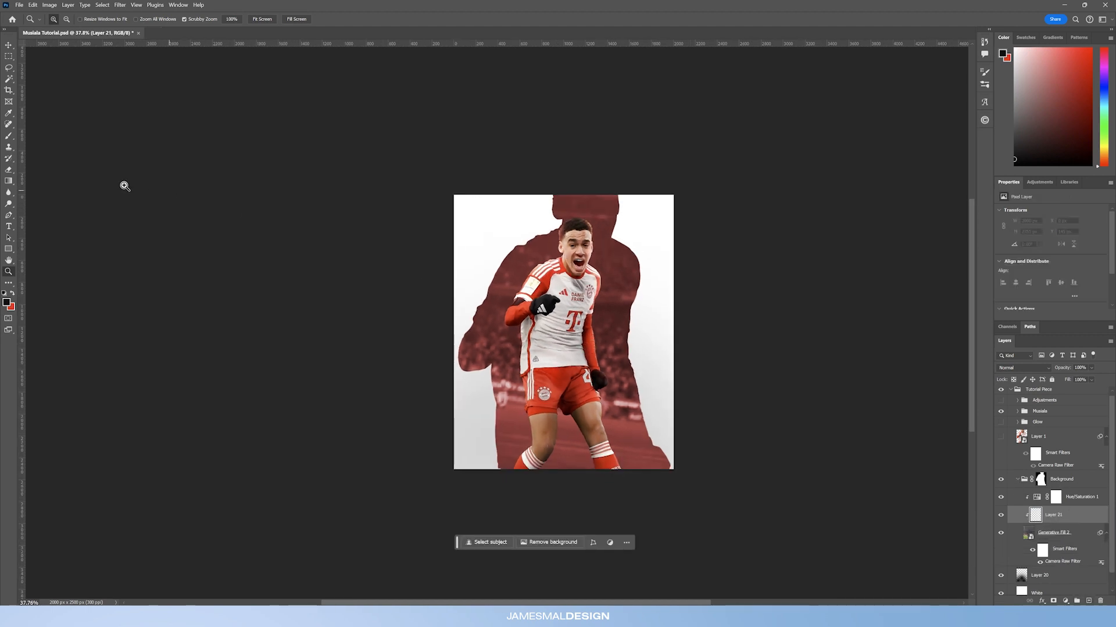
pyautogui.click(9, 136)
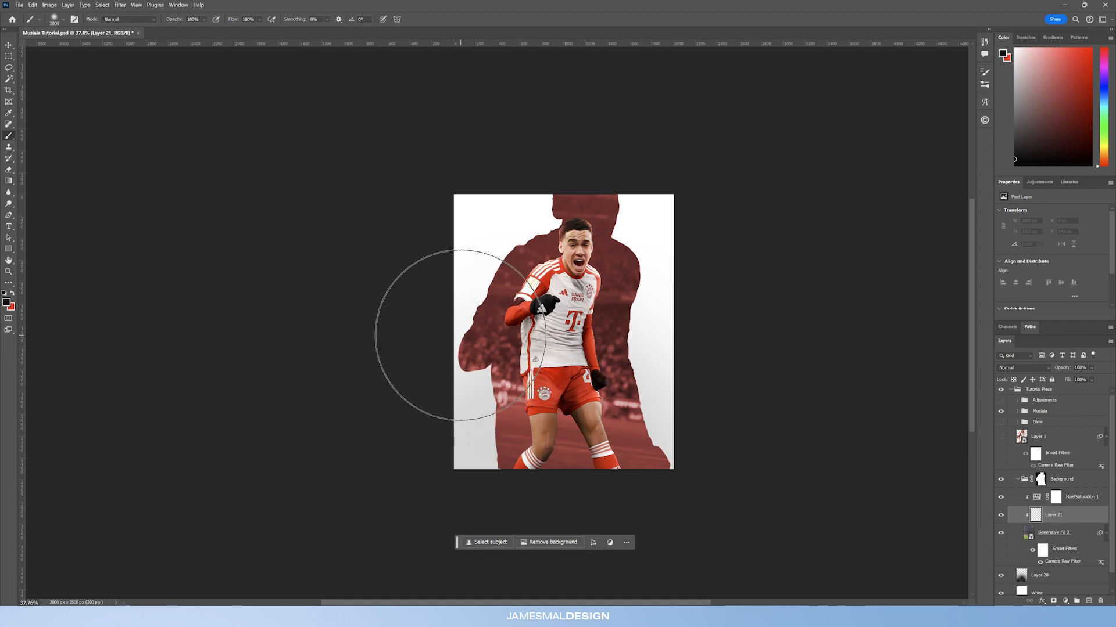
pyautogui.press(']')
pyautogui.press(']')
pyautogui.press(']')
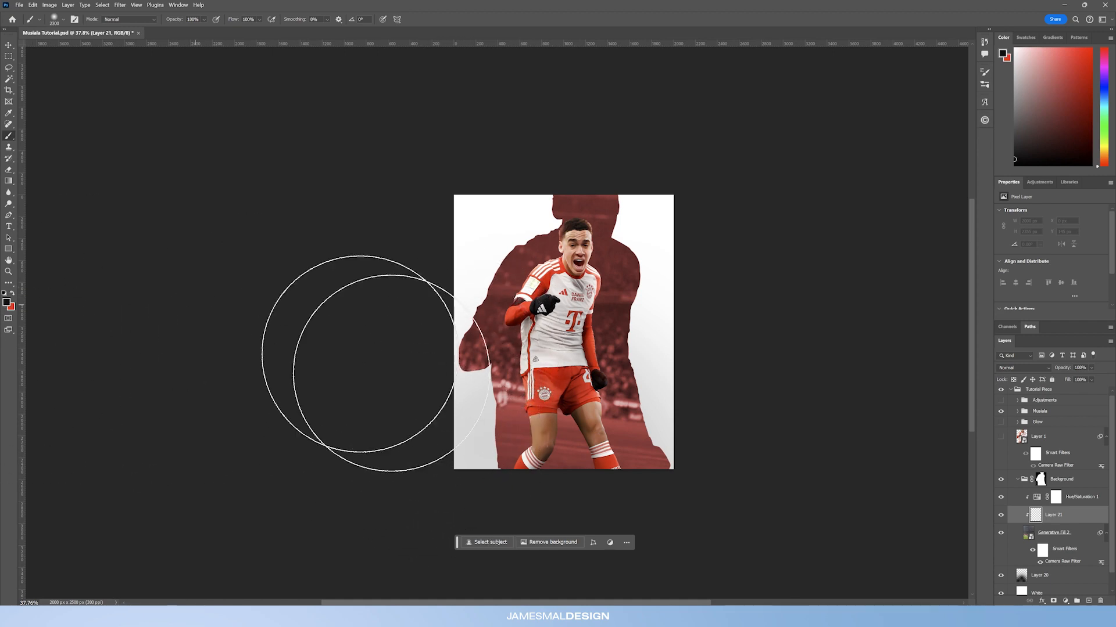
pyautogui.click(7, 302)
pyautogui.moveTo(954, 534); pyautogui.dragTo(970, 542)
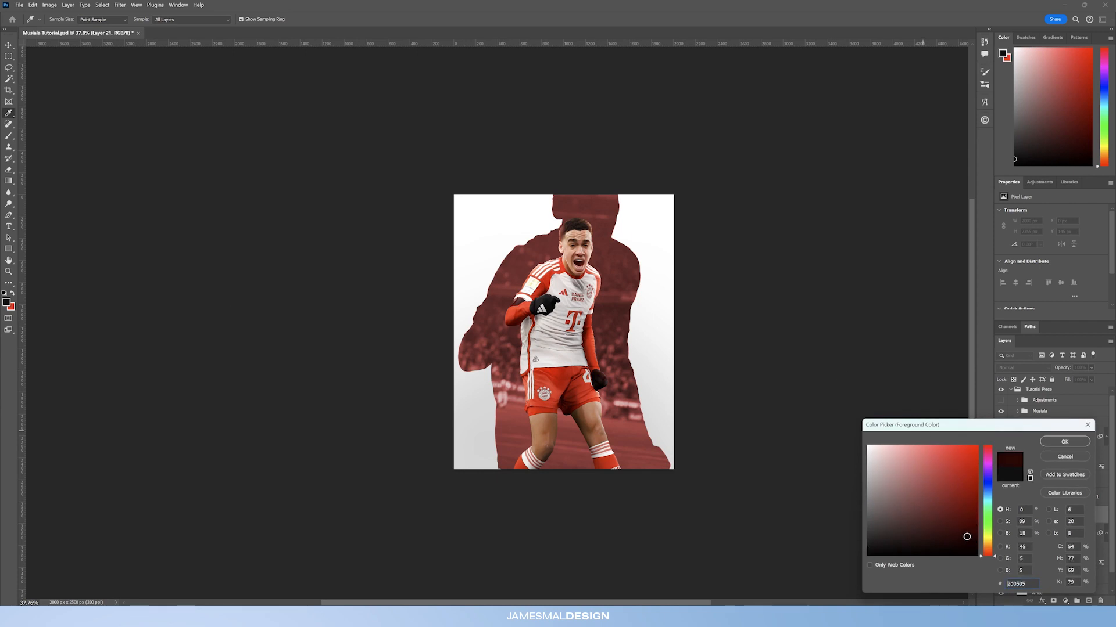
pyautogui.click(1064, 442)
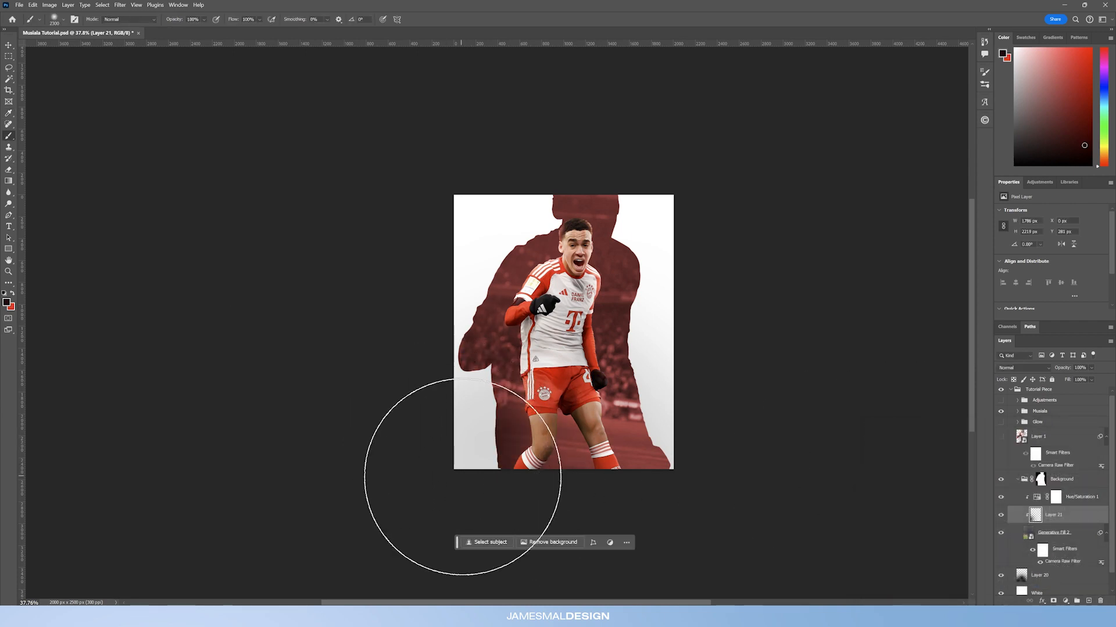
pyautogui.click(589, 530)
pyautogui.click(398, 379)
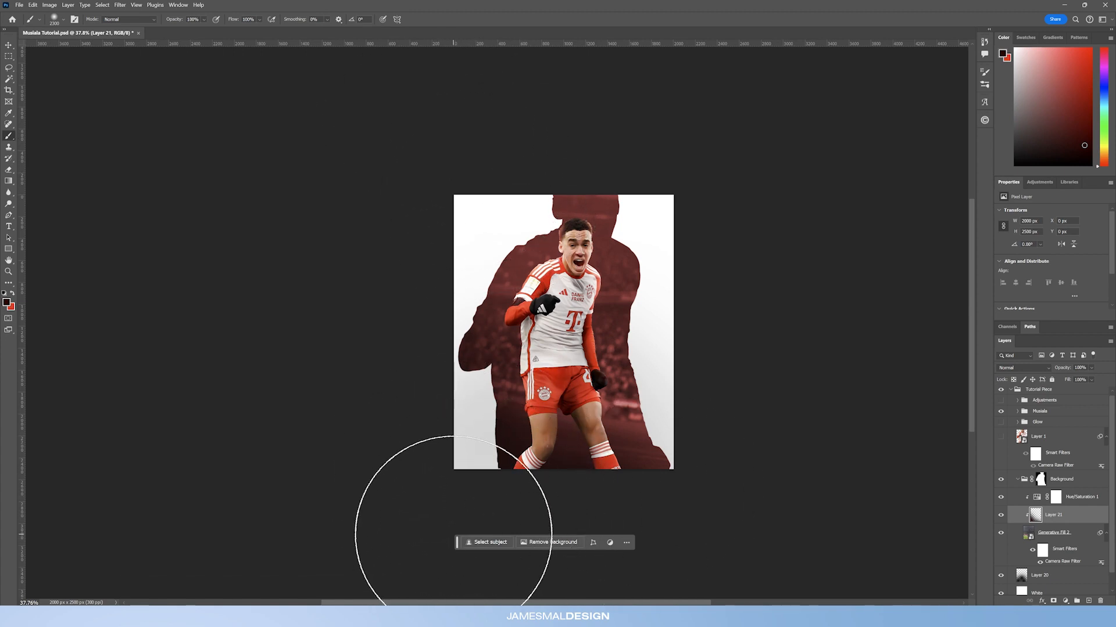
pyautogui.moveTo(456, 545); pyautogui.dragTo(698, 109)
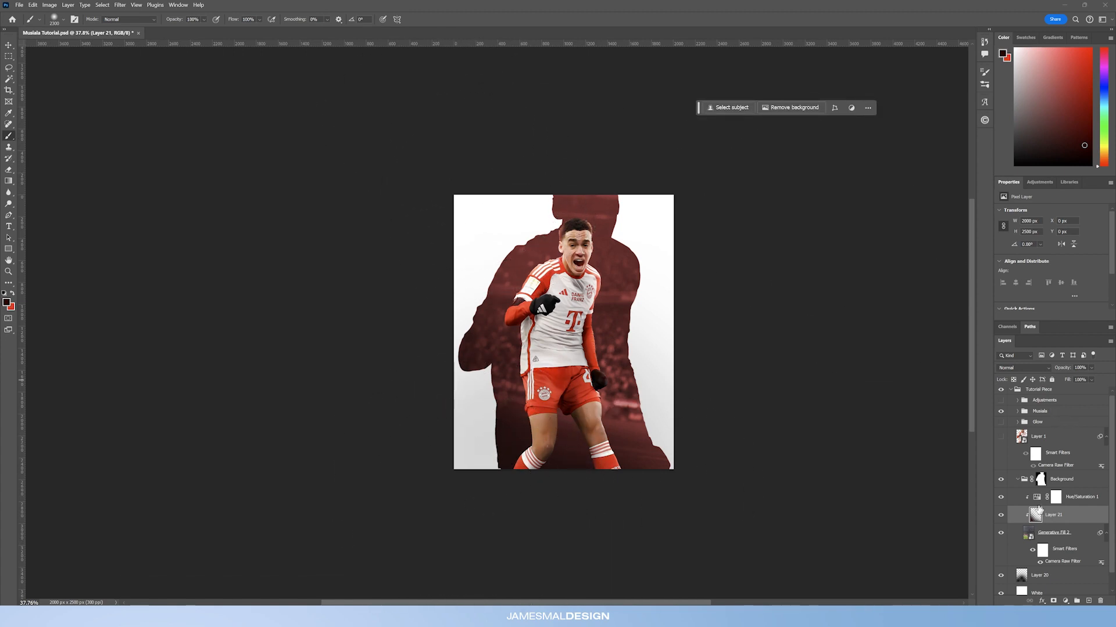
# Step: Set the dark red shading layer's blend mode to Soft Light and its opacity to 67%
pyautogui.click(1033, 369)
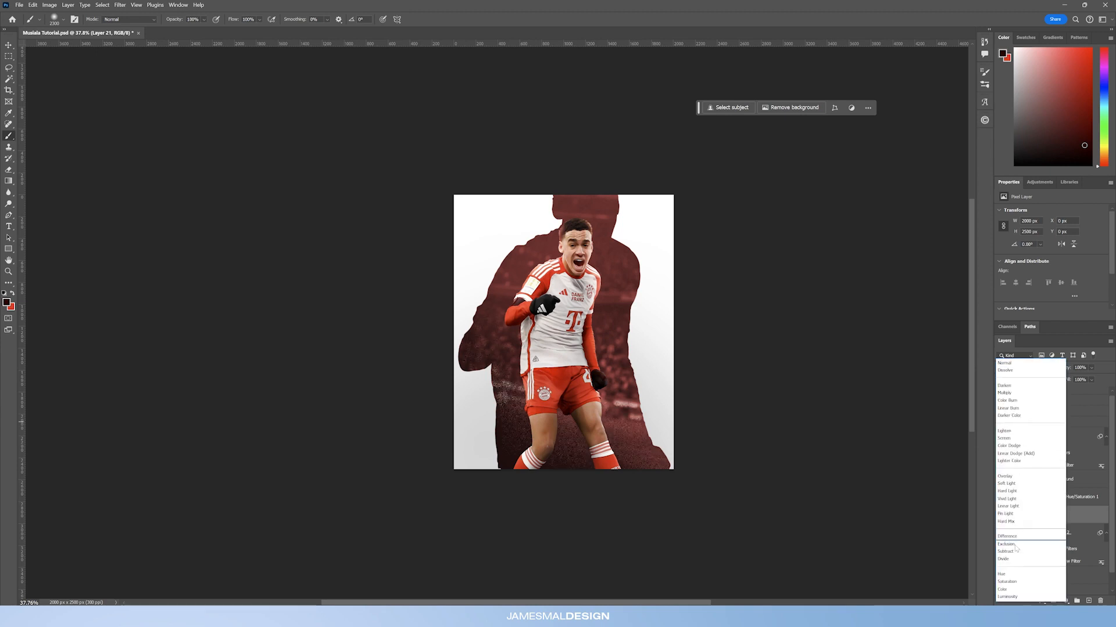
pyautogui.click(1018, 485)
pyautogui.click(1000, 515)
pyautogui.click(1001, 516)
pyautogui.moveTo(1068, 367); pyautogui.dragTo(1062, 371)
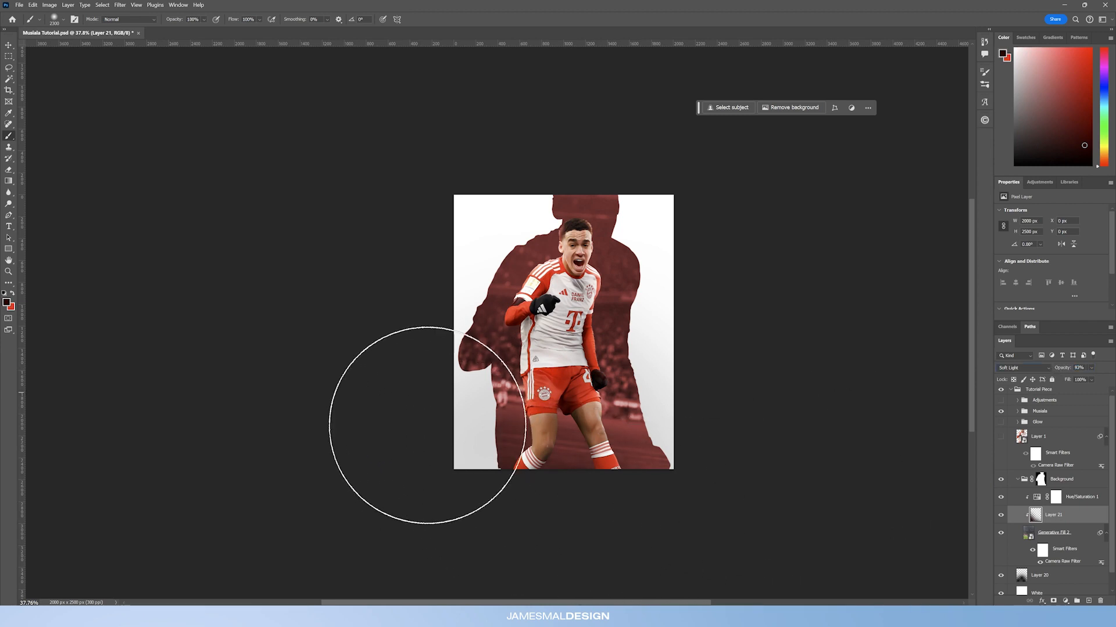
# Step: Paint white on the Background group's mask to fill the small notch at the silhouette's lower edge
pyautogui.click(8, 271)
pyautogui.moveTo(511, 488); pyautogui.dragTo(413, 450)
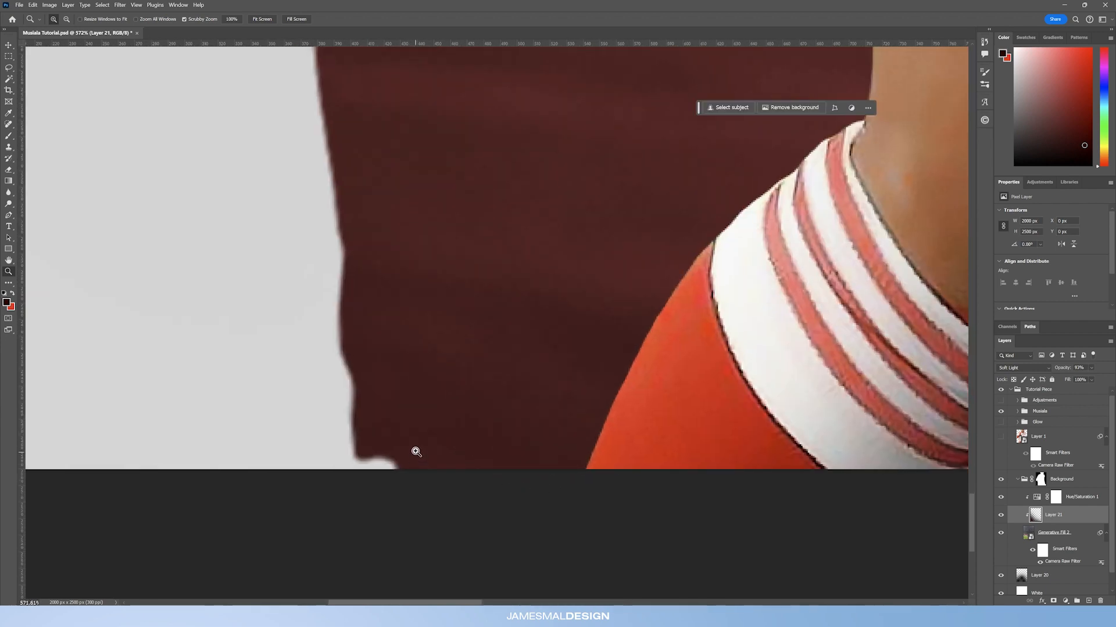
pyautogui.click(1040, 479)
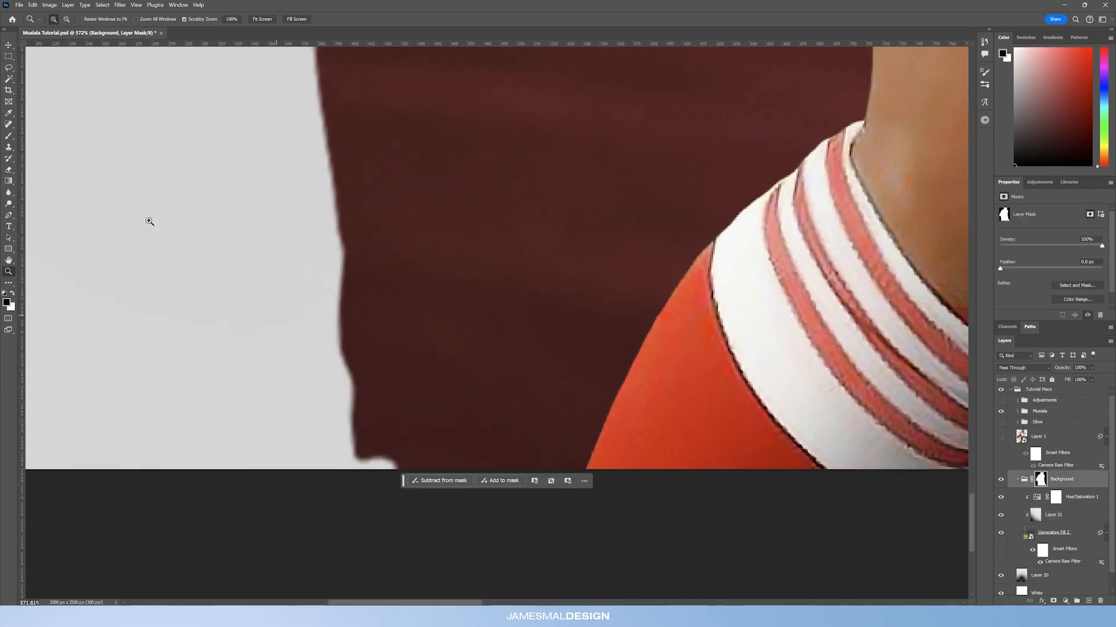
pyautogui.click(10, 136)
pyautogui.press('[')
pyautogui.press('[')
pyautogui.press('[')
pyautogui.press('[')
pyautogui.press('[')
pyautogui.press('[')
pyautogui.press('[')
pyautogui.press('[')
pyautogui.press('[')
pyautogui.press('[')
pyautogui.press('[')
pyautogui.press('[')
pyautogui.press('[')
pyautogui.press('[')
pyautogui.press('[')
pyautogui.press('[')
pyautogui.press('[')
pyautogui.press('[')
pyautogui.press('[')
pyautogui.press('[')
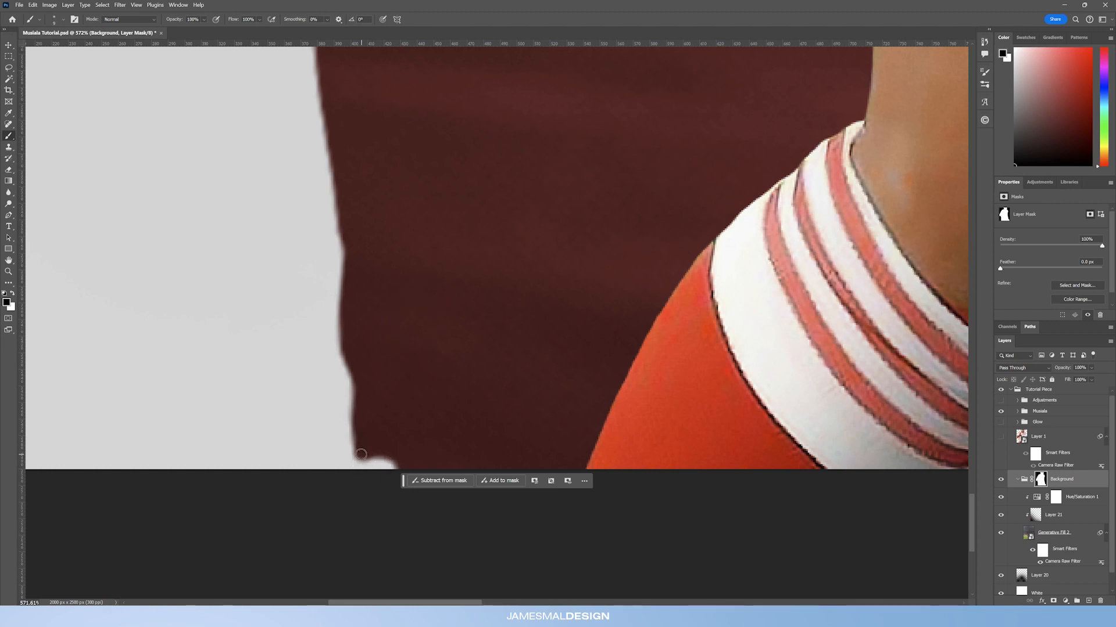
pyautogui.press(']')
pyautogui.press(']')
pyautogui.press('x')
pyautogui.moveTo(372, 459)
pyautogui.mouseDown()
pyautogui.moveTo(366, 471)
pyautogui.moveTo(391, 463)
pyautogui.mouseUp()
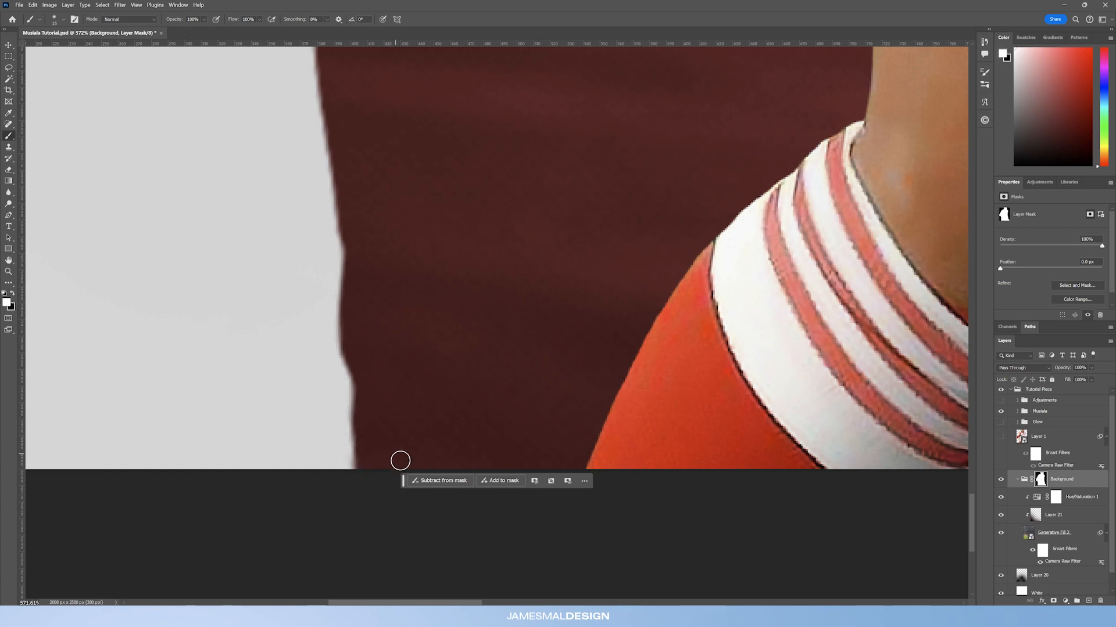
pyautogui.press('z')
pyautogui.moveTo(502, 302); pyautogui.dragTo(478, 311)
pyautogui.moveTo(612, 249); pyautogui.dragTo(464, 378)
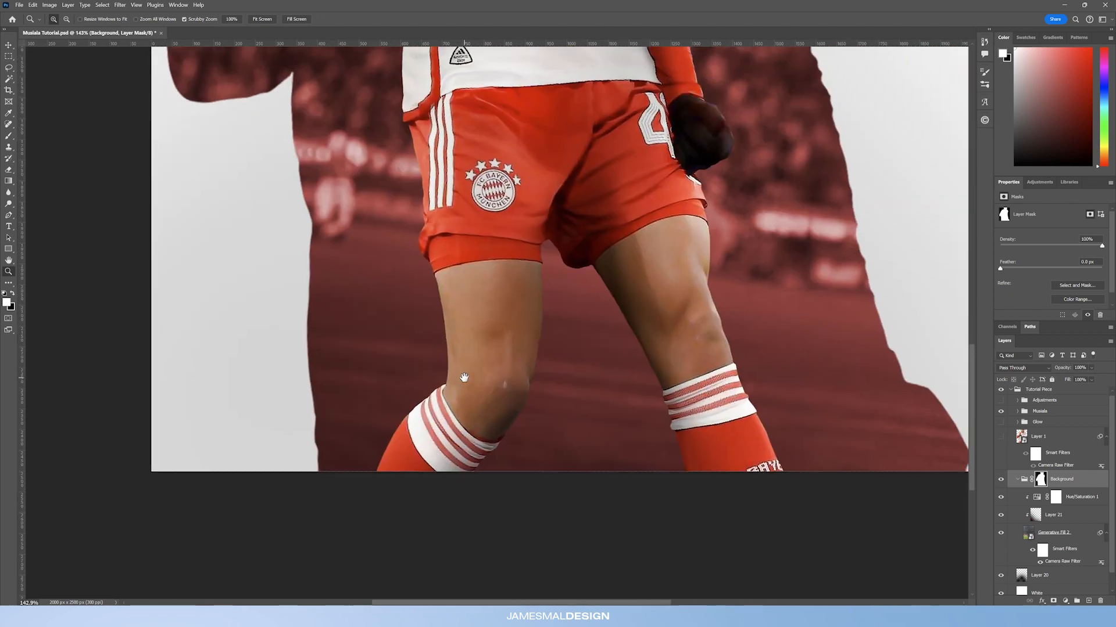
pyautogui.moveTo(649, 310); pyautogui.dragTo(621, 325)
pyautogui.moveTo(674, 270); pyautogui.dragTo(648, 345)
pyautogui.moveTo(680, 254); pyautogui.dragTo(681, 260)
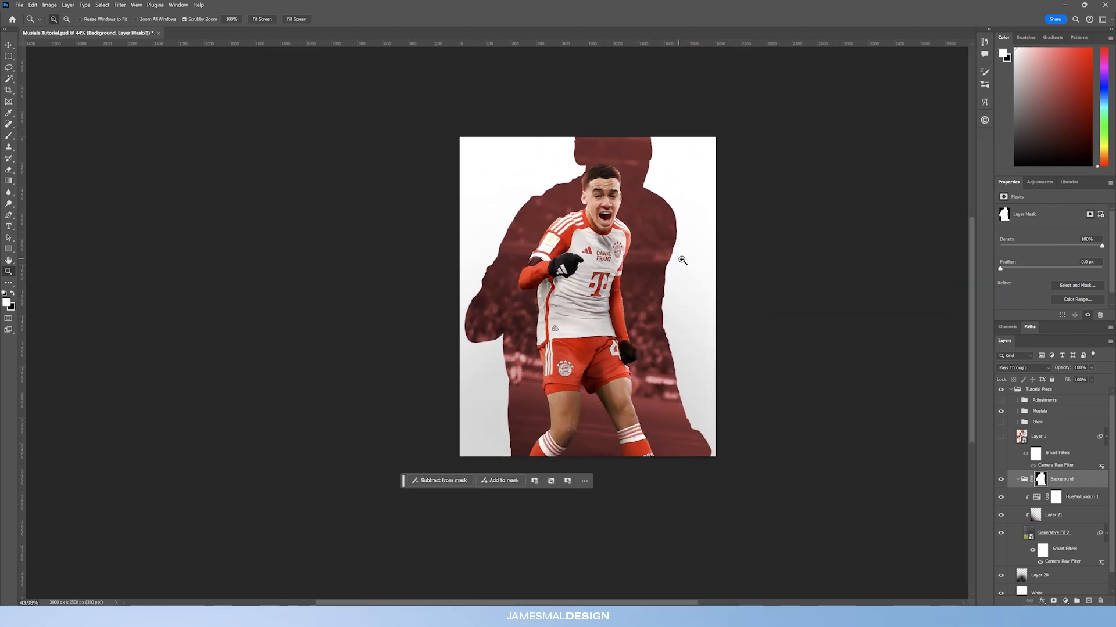
# Step: Add a new layer above the shading layer and set the foreground colour to the shorts' red, #e32d1d
pyautogui.click(1040, 515)
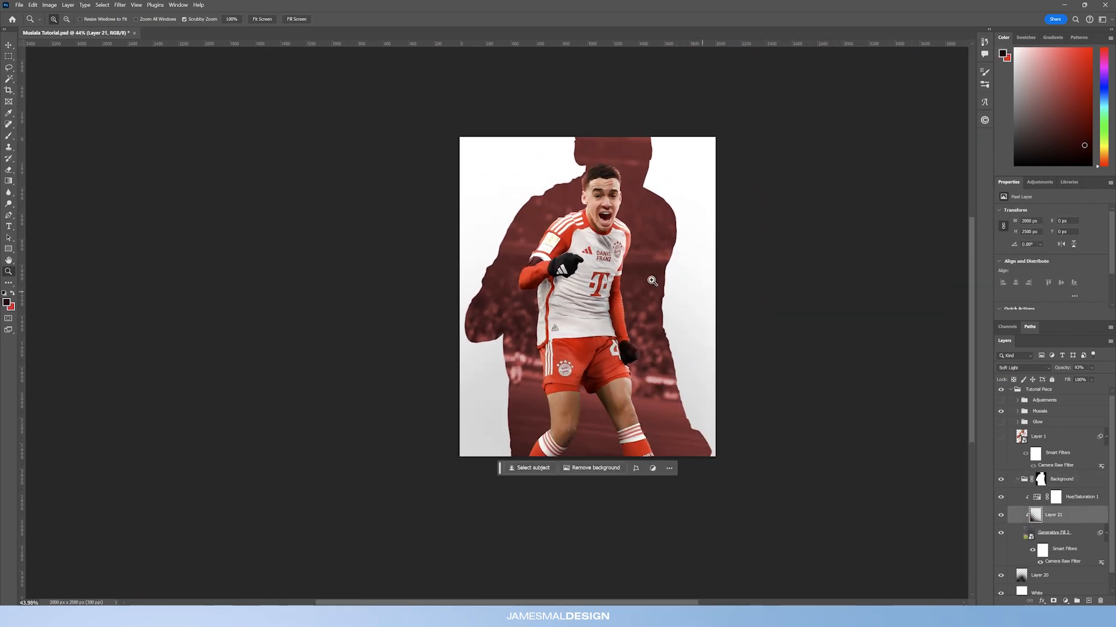
pyautogui.moveTo(652, 281); pyautogui.dragTo(654, 282)
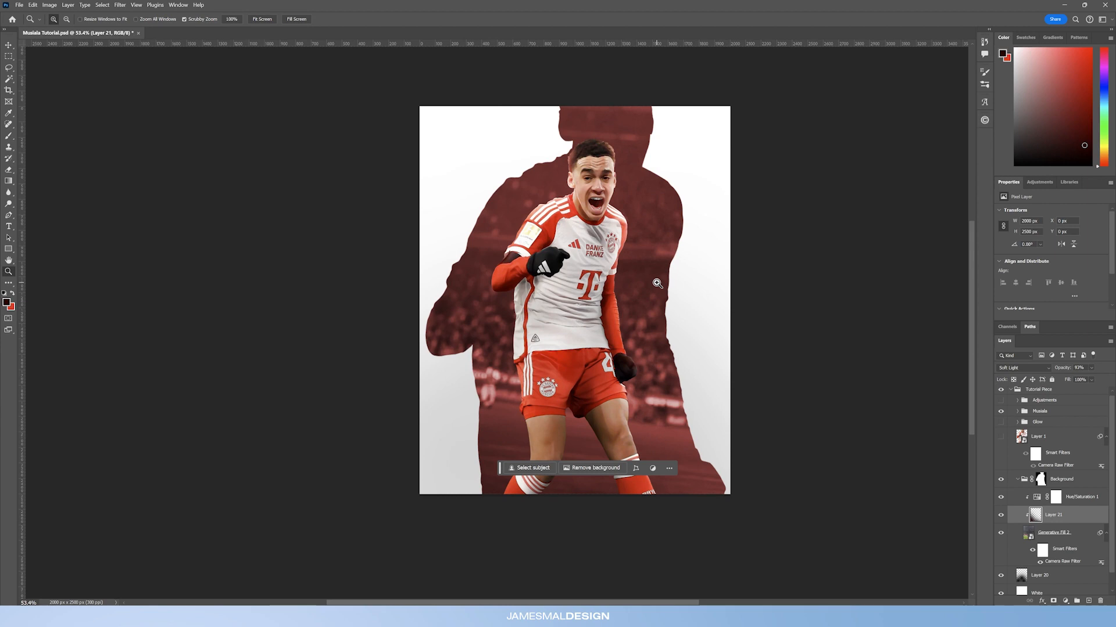
pyautogui.click(1089, 602)
pyautogui.press('b')
pyautogui.press('x')
pyautogui.click(6, 303)
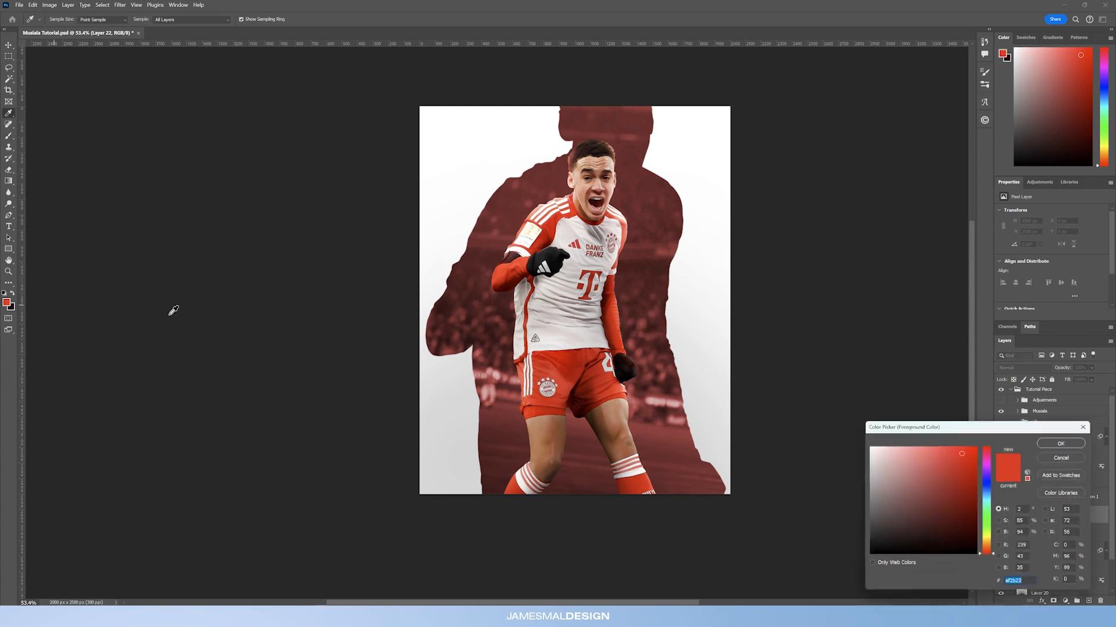
pyautogui.click(605, 383)
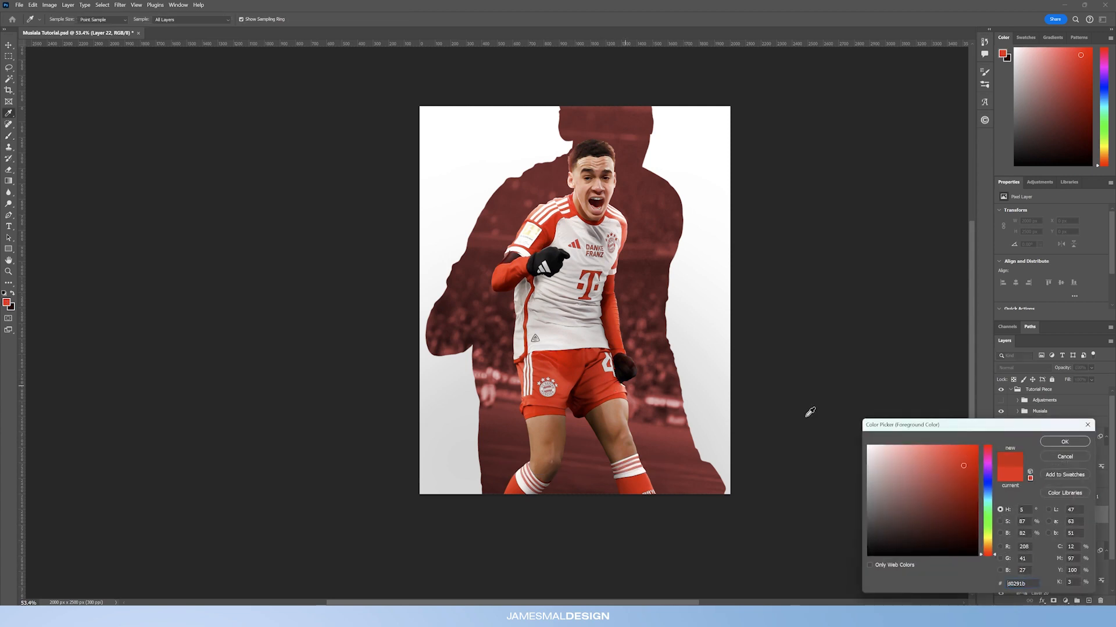
pyautogui.click(1068, 443)
# Step: Paint a red glow with a larger brush and set that layer to Linear Dodge (Add) at 42% opacity
pyautogui.press(']')
pyautogui.press(']')
pyautogui.press(']')
pyautogui.press(']')
pyautogui.press(']')
pyautogui.press(']')
pyautogui.press(']')
pyautogui.press(']')
pyautogui.press(']')
pyautogui.press(']')
pyautogui.press(']')
pyautogui.press(']')
pyautogui.press(']')
pyautogui.press(']')
pyautogui.press(']')
pyautogui.press(']')
pyautogui.press(']')
pyautogui.press(']')
pyautogui.press(']')
pyautogui.press(']')
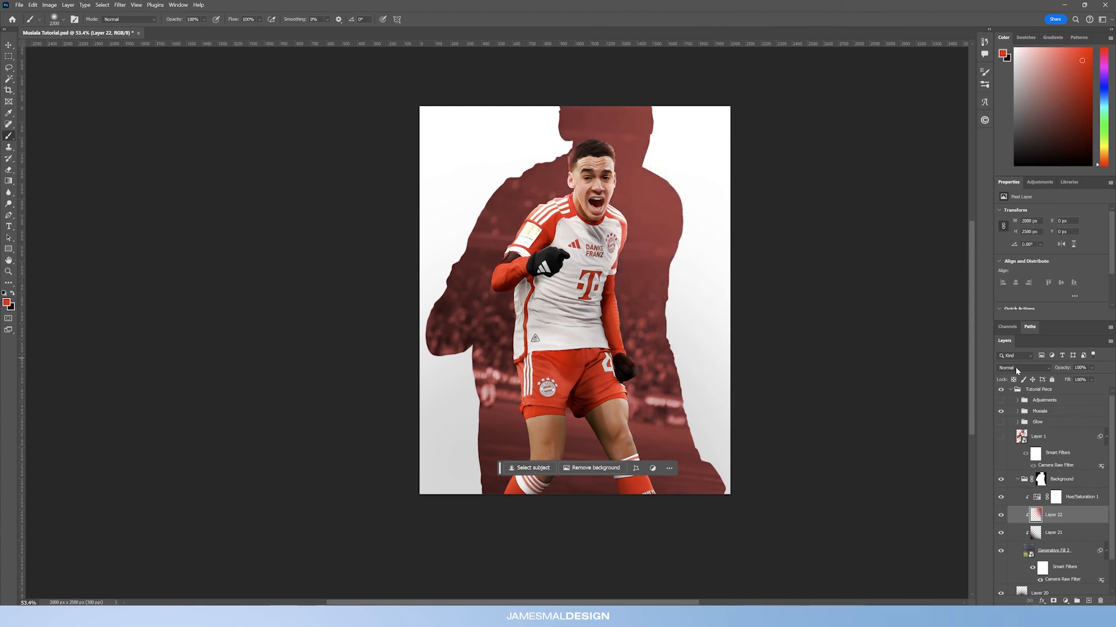
pyautogui.click(1016, 369)
pyautogui.click(1031, 453)
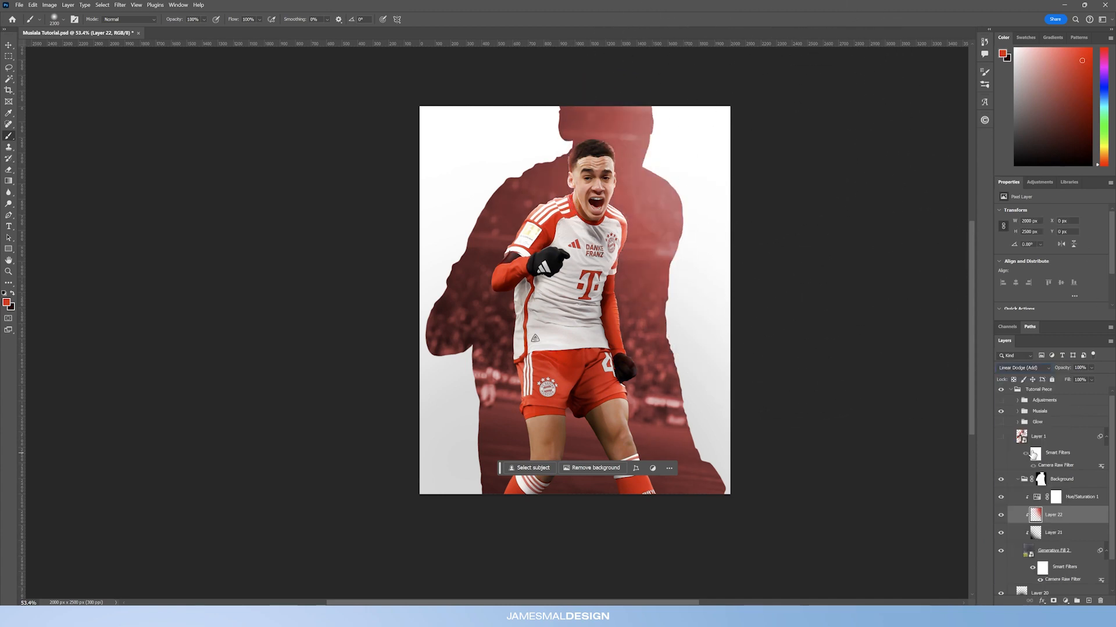
pyautogui.moveTo(1063, 369); pyautogui.dragTo(689, 373)
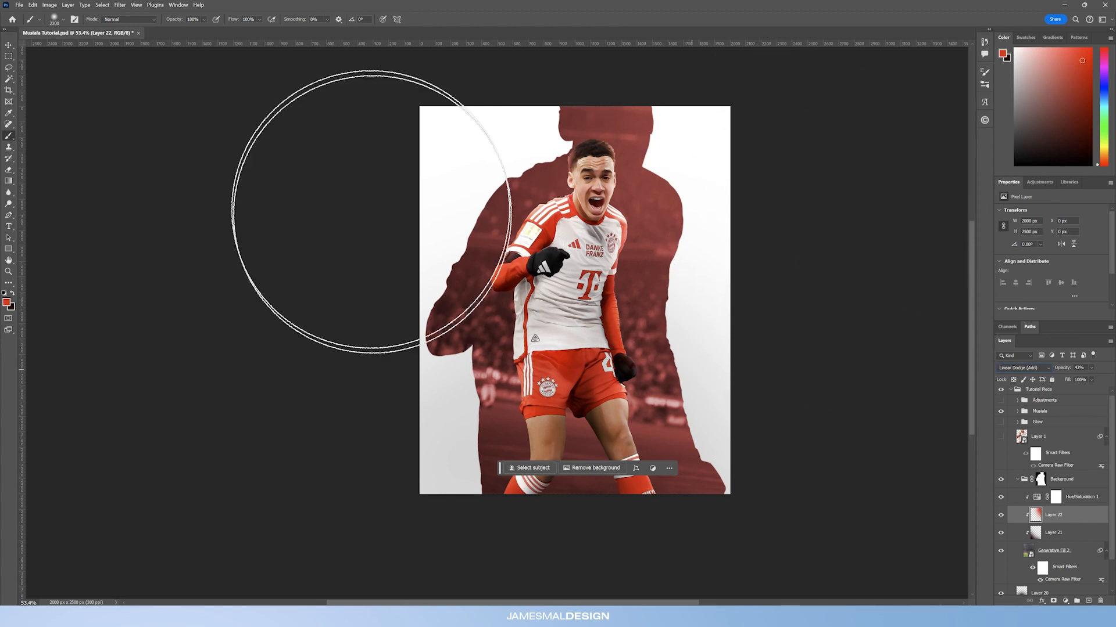
# Step: Add a Curves adjustment above the Hue/Saturation layer and pull the highlights down slightly
pyautogui.click(1065, 601)
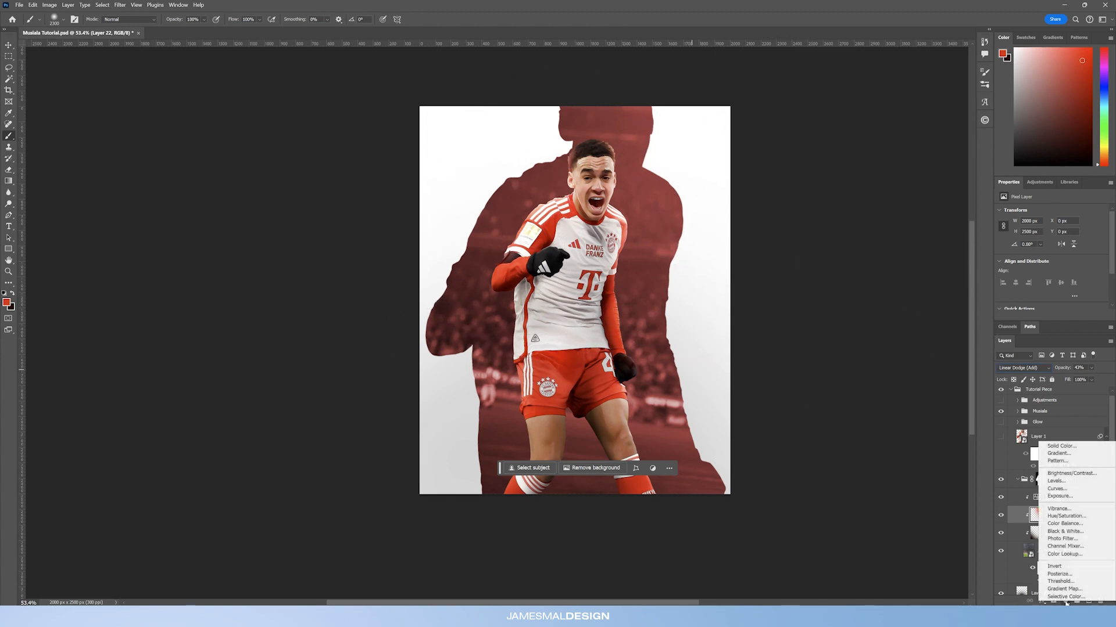
pyautogui.click(1066, 490)
pyautogui.moveTo(1079, 520); pyautogui.dragTo(1073, 490)
pyautogui.moveTo(1087, 246); pyautogui.dragTo(1087, 245)
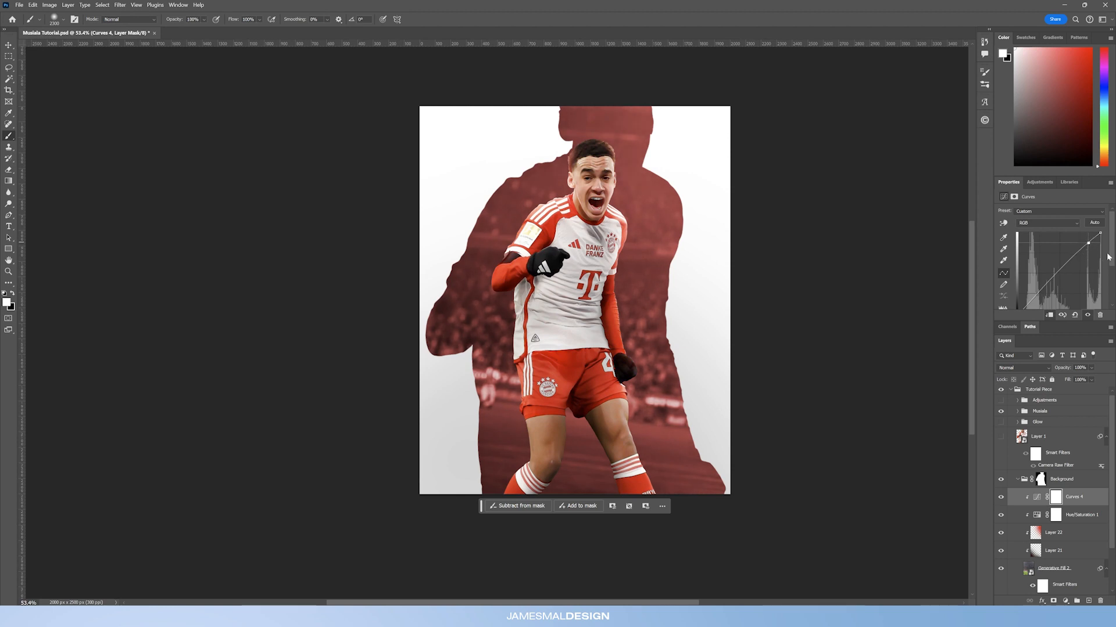
pyautogui.scroll(-1, 1107, 257)
pyautogui.moveTo(1024, 290); pyautogui.dragTo(1023, 292)
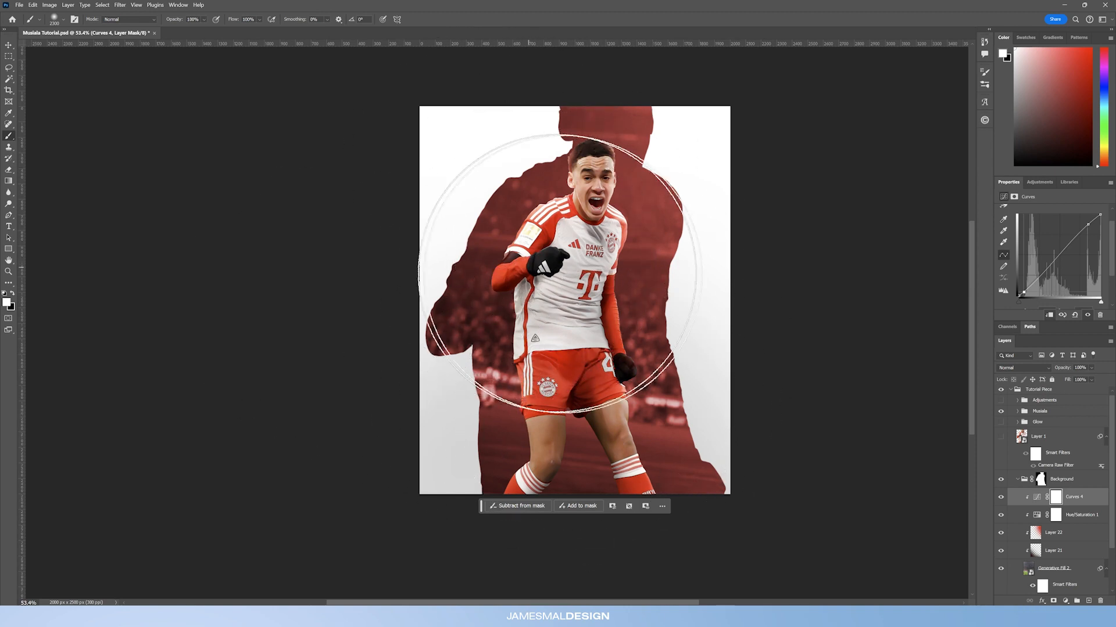
# Step: Toggle the glow, shading and adjustment layers' visibility to compare the background before and after
pyautogui.click(8, 271)
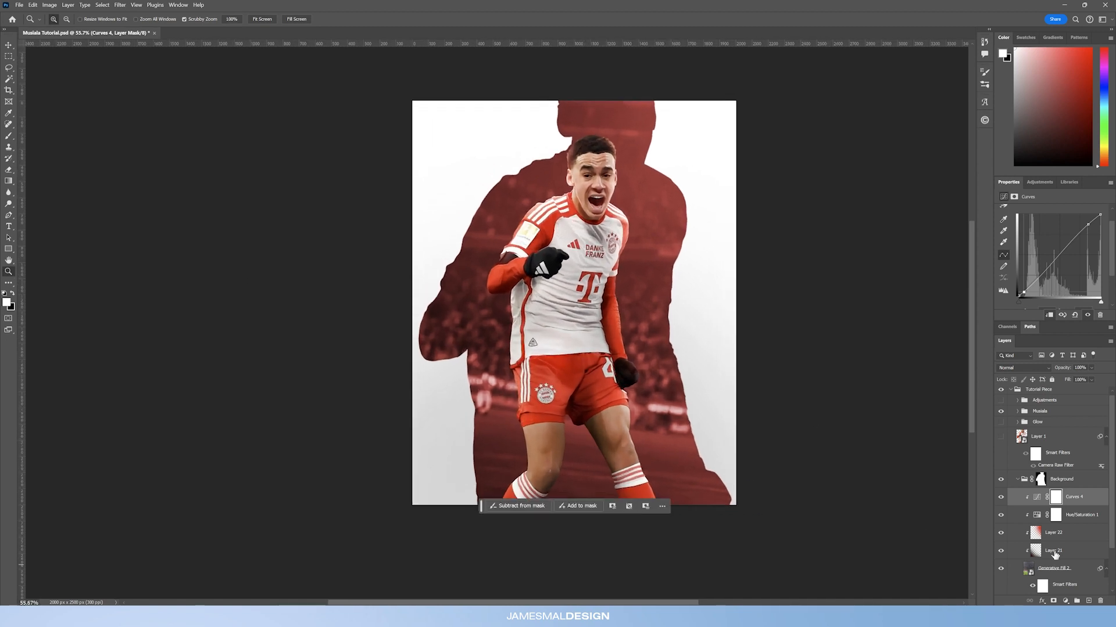
pyautogui.click(1002, 550)
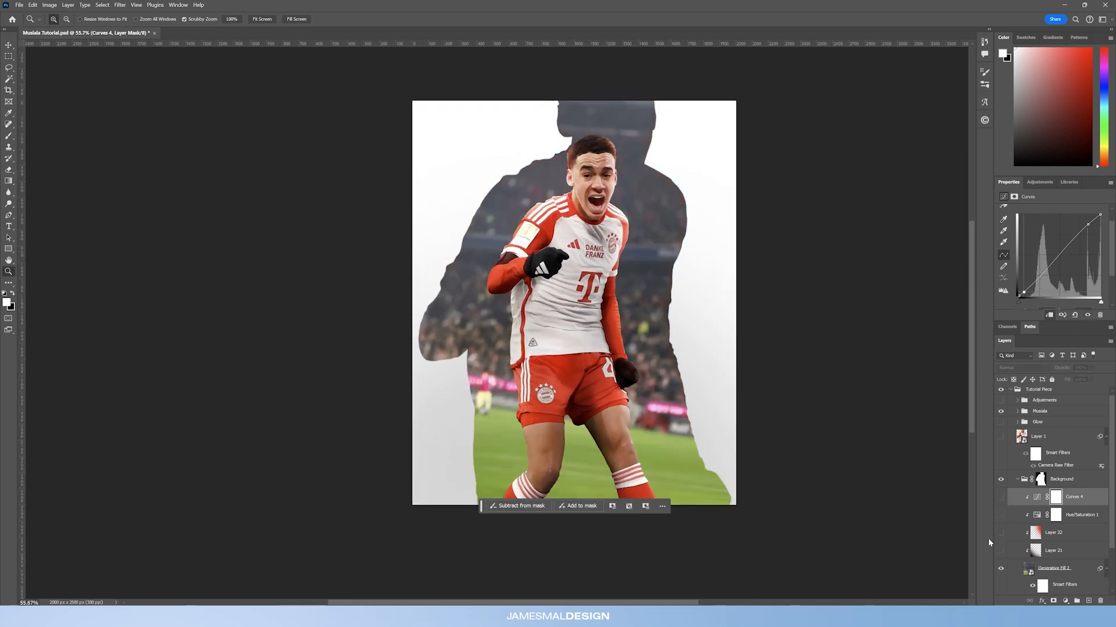
pyautogui.click(1001, 514)
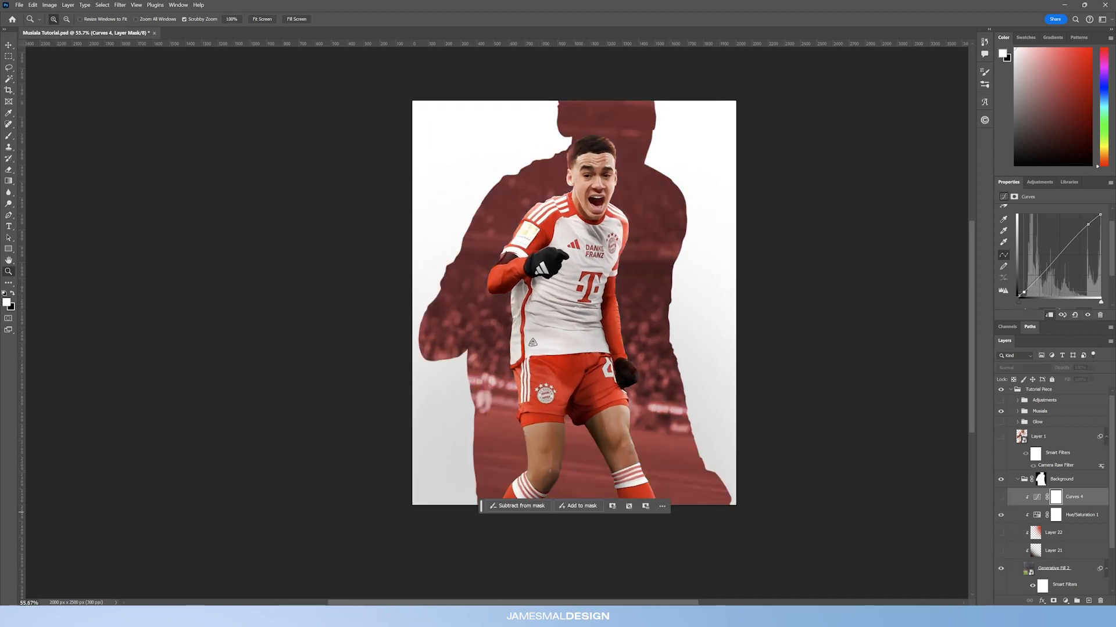
pyautogui.click(1001, 497)
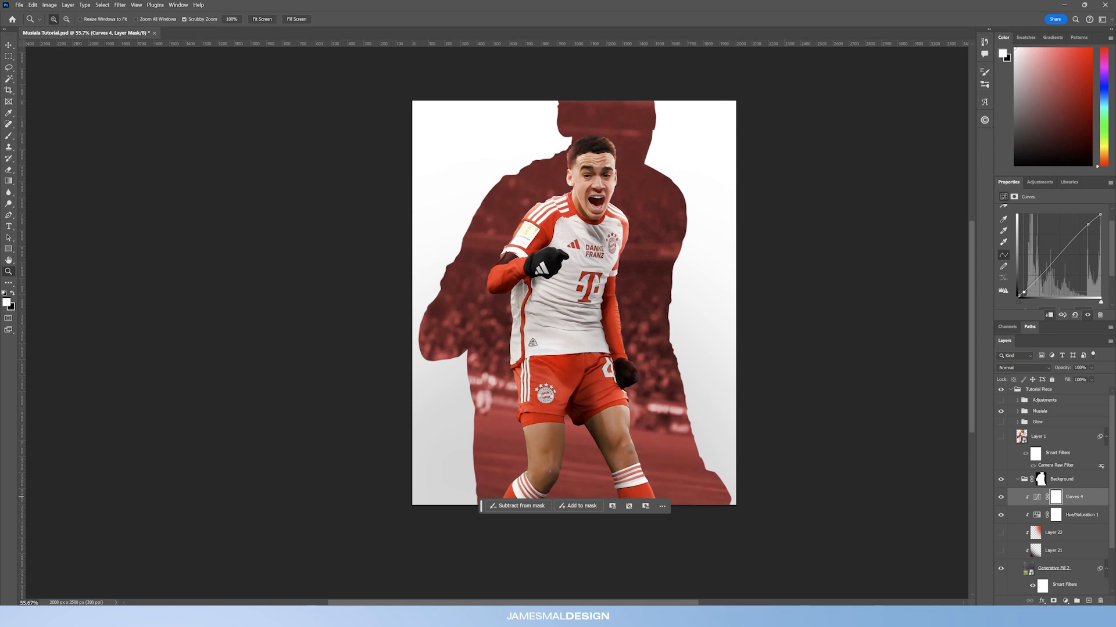
pyautogui.click(1001, 550)
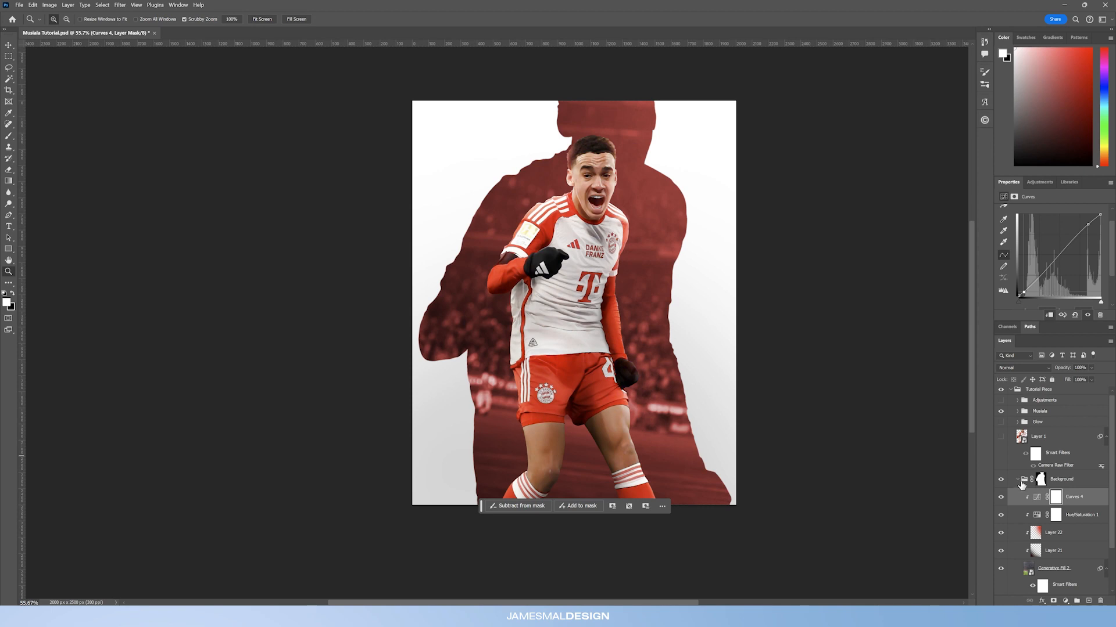
# Step: Add a new layer above the background group and type "MU S I ALA" in red Eurostile Extd across three lines
pyautogui.click(1017, 479)
pyautogui.moveTo(598, 366); pyautogui.dragTo(590, 366)
pyautogui.moveTo(578, 477); pyautogui.dragTo(586, 477)
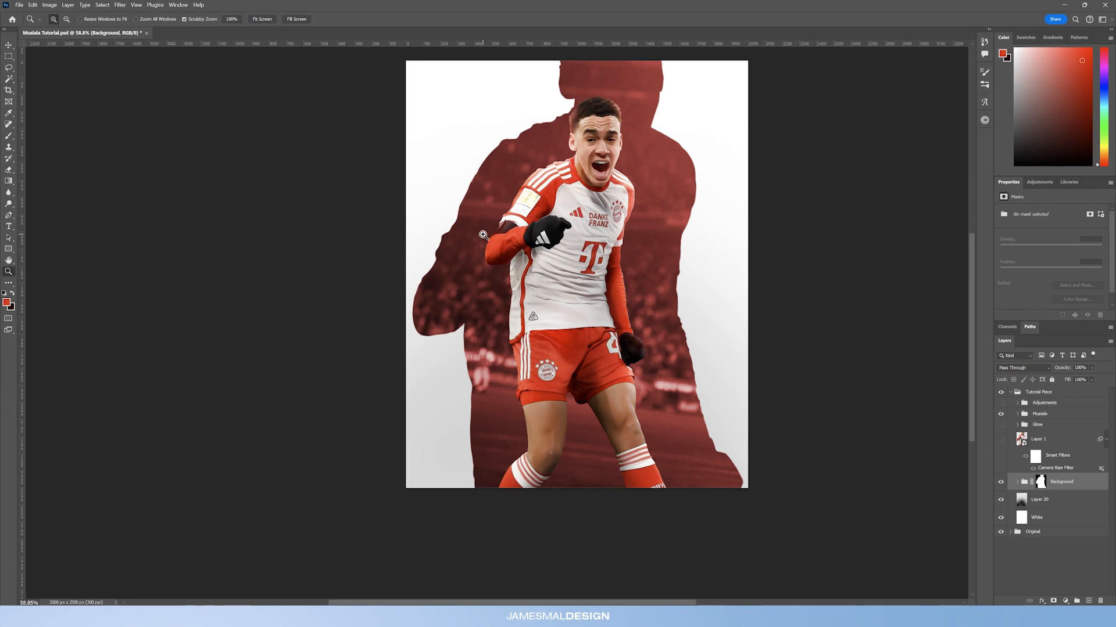
pyautogui.moveTo(502, 220)
pyautogui.mouseDown()
pyautogui.moveTo(481, 244)
pyautogui.moveTo(493, 233)
pyautogui.mouseUp()
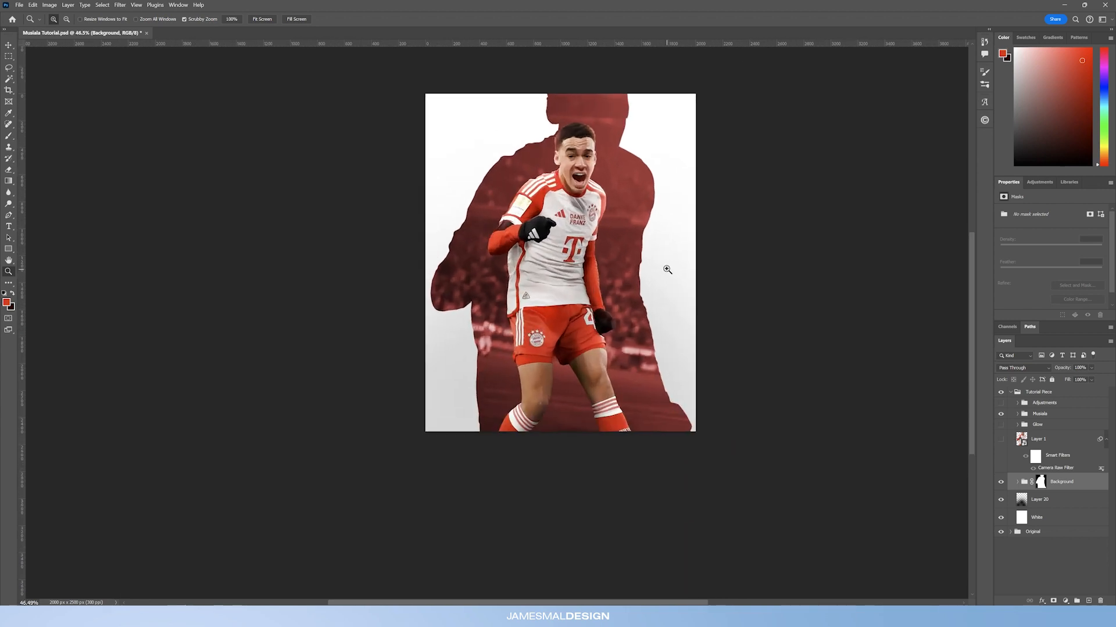
pyautogui.moveTo(667, 271); pyautogui.dragTo(673, 275)
pyautogui.click(1089, 602)
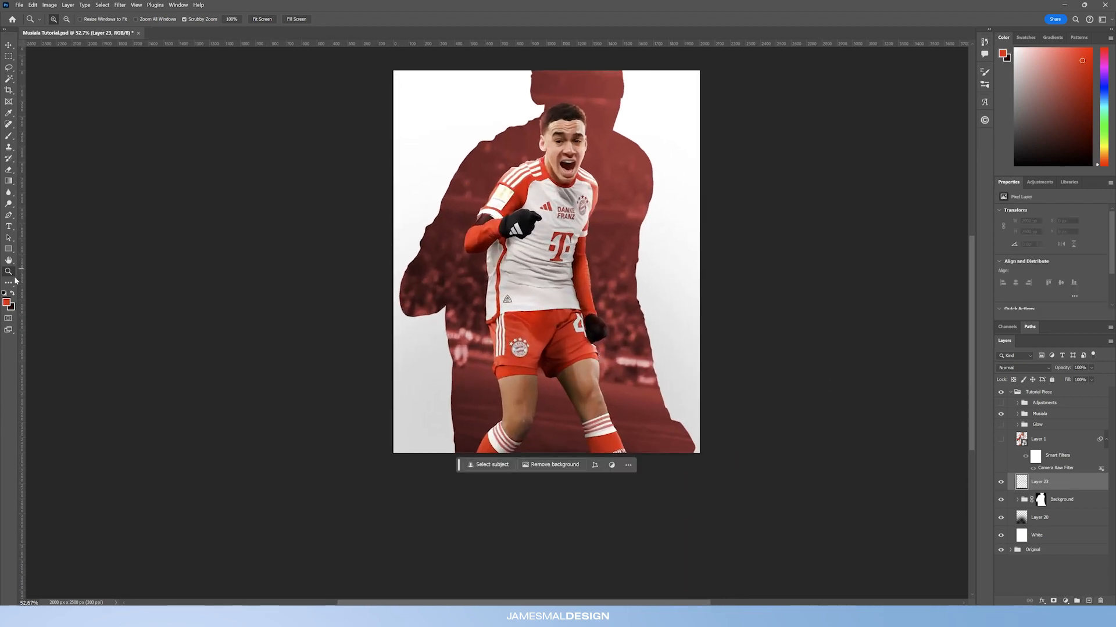
pyautogui.click(9, 227)
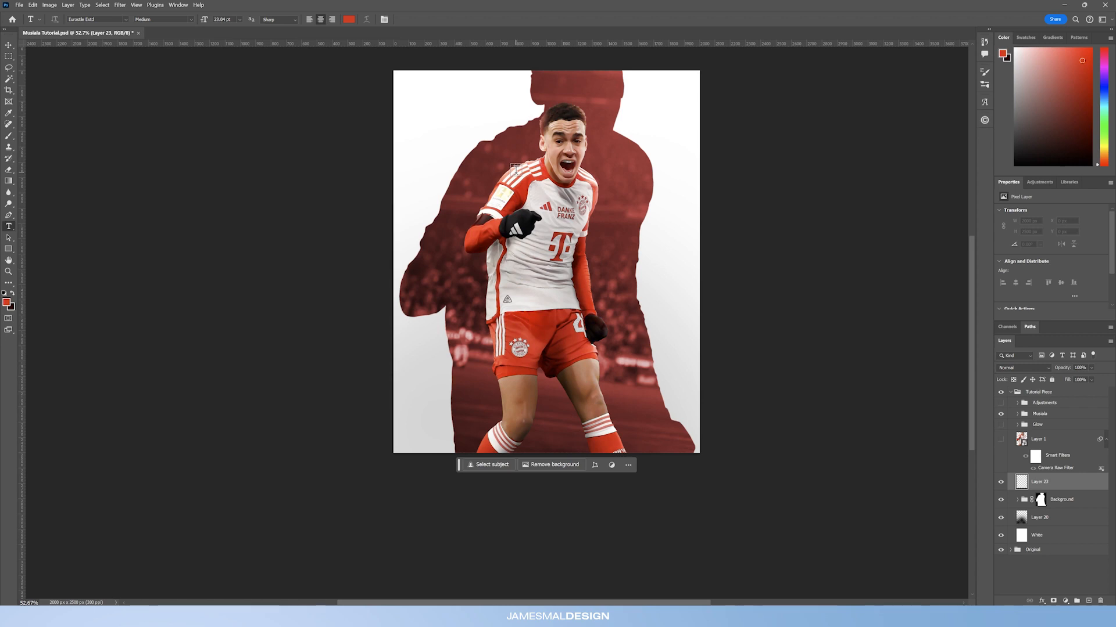
pyautogui.click(485, 152)
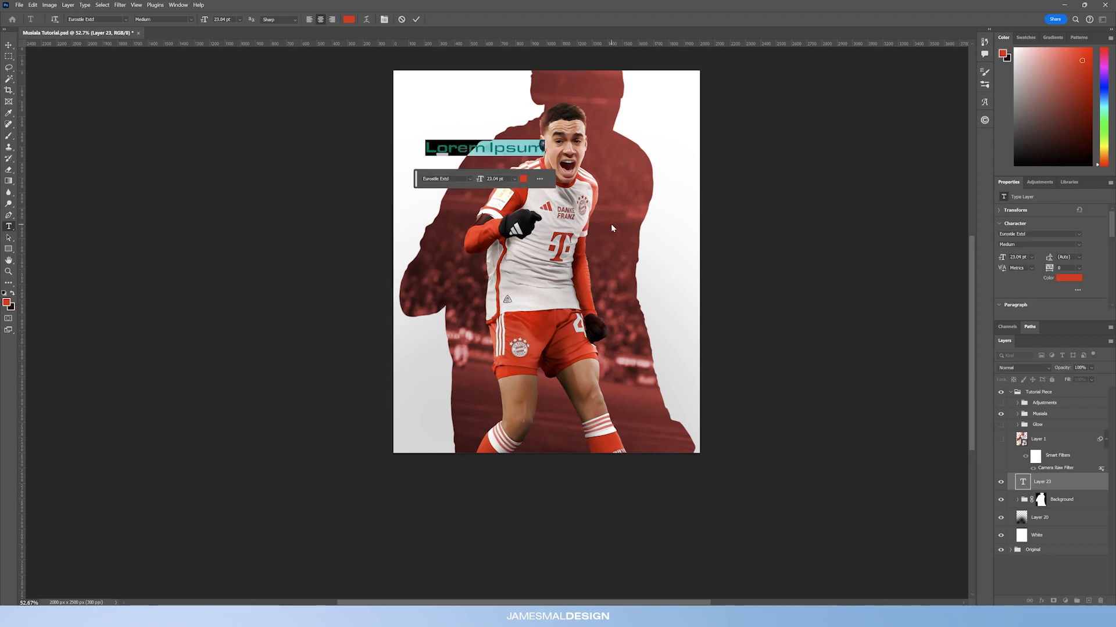
pyautogui.press('BackSpace')
pyautogui.write('MU ')
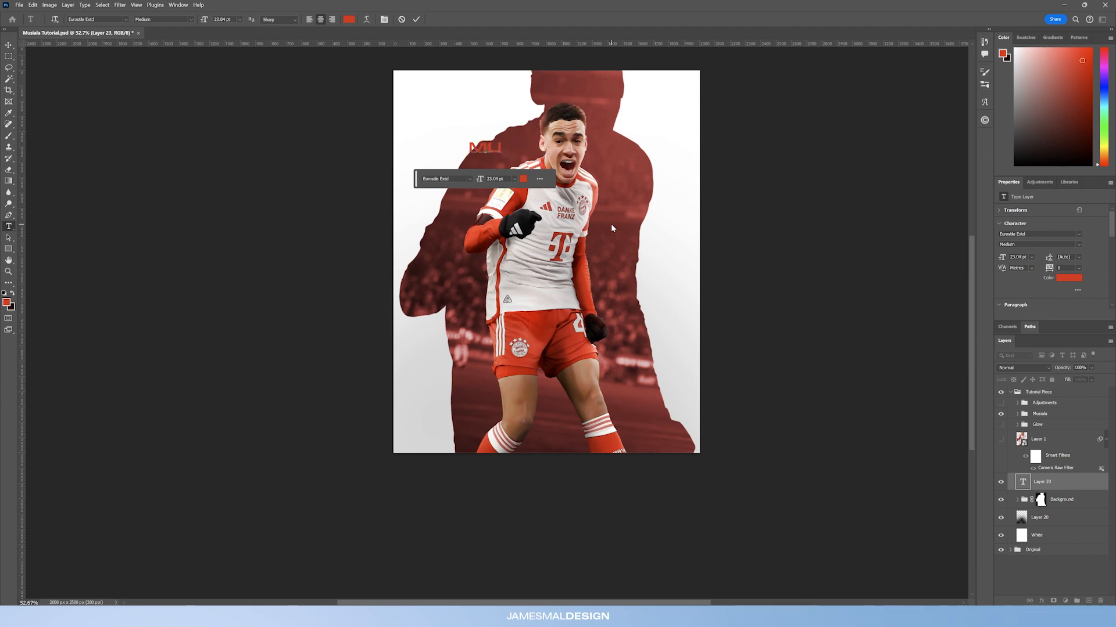
pyautogui.write('S')
pyautogui.moveTo(412, 185); pyautogui.dragTo(289, 491)
pyautogui.moveTo(498, 178); pyautogui.dragTo(407, 180)
pyautogui.write('ALA')
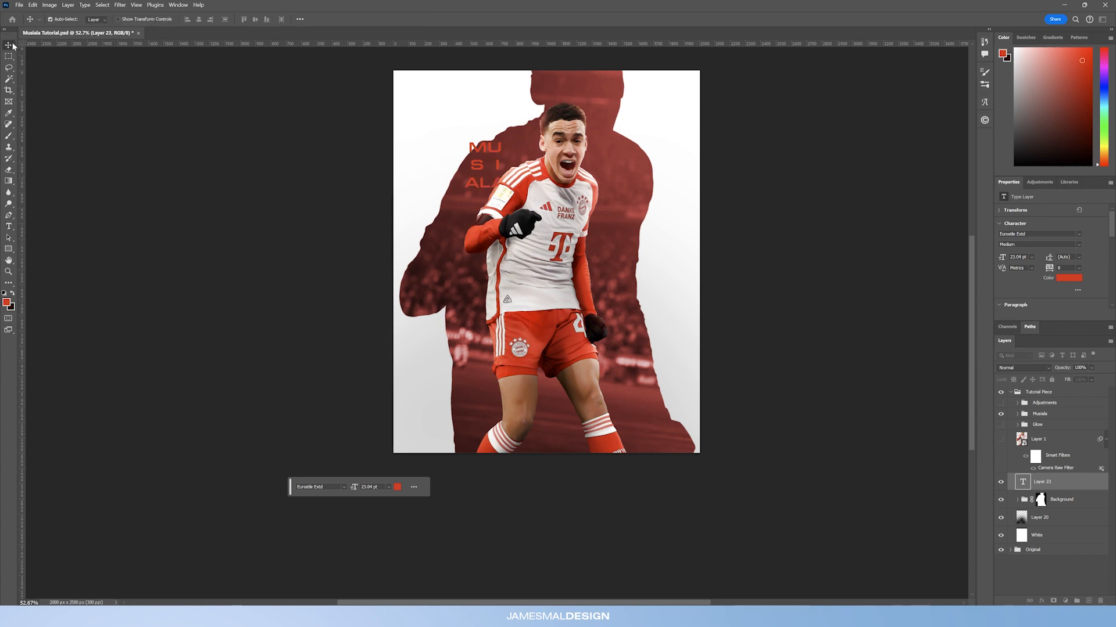
# Step: Scale up the text block and centre it over the player
pyautogui.click(13, 45)
pyautogui.hotkey('ctrl', 't')
pyautogui.moveTo(502, 194); pyautogui.dragTo(741, 413)
pyautogui.moveTo(636, 273); pyautogui.dragTo(596, 240)
pyautogui.press('Return')
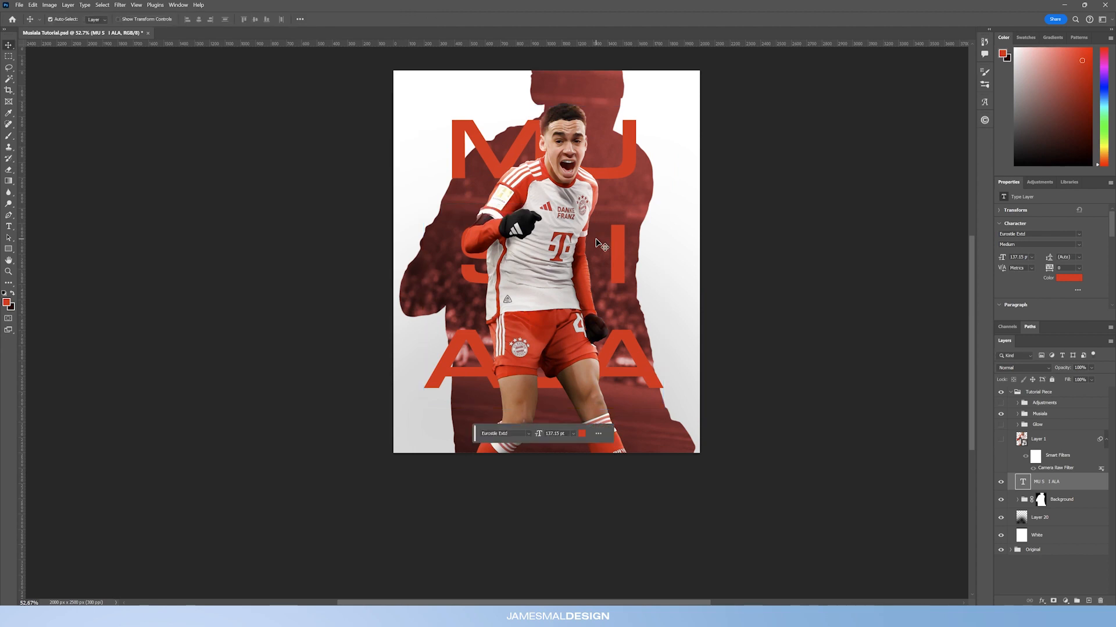
# Step: Reduce the text's leading and enlarge it again so the letters span the poster's full width
pyautogui.moveTo(1051, 260); pyautogui.dragTo(1034, 260)
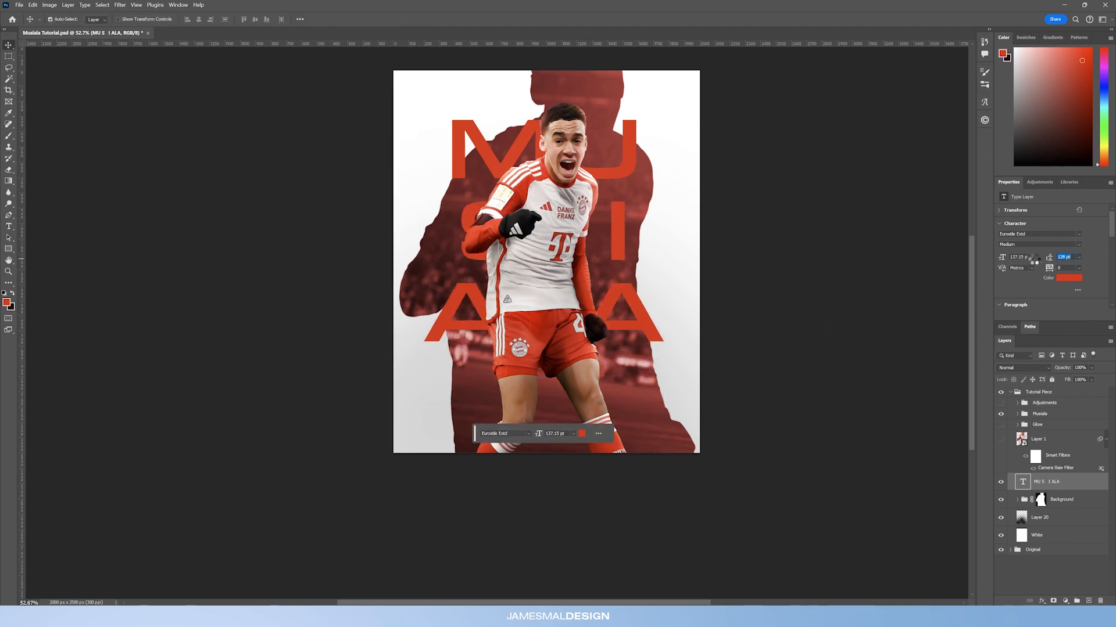
pyautogui.hotkey('ctrl', 't')
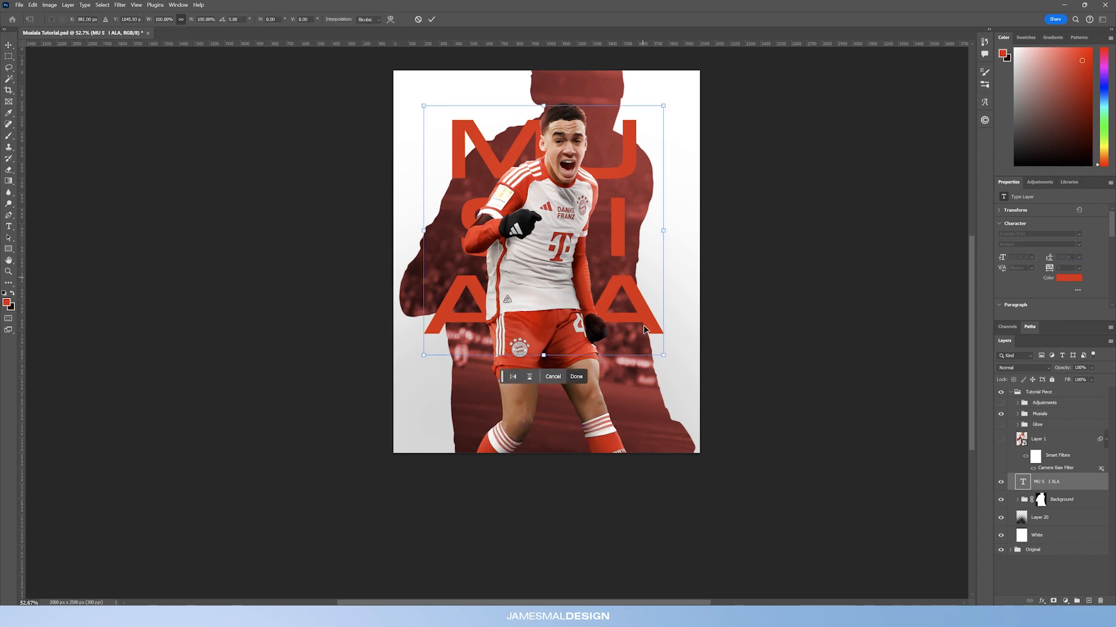
pyautogui.moveTo(663, 355); pyautogui.dragTo(726, 454)
pyautogui.moveTo(630, 320); pyautogui.dragTo(587, 311)
pyautogui.moveTo(706, 95)
pyautogui.mouseDown()
pyautogui.moveTo(724, 96)
pyautogui.moveTo(700, 105)
pyautogui.mouseUp()
pyautogui.moveTo(639, 142); pyautogui.dragTo(645, 148)
pyautogui.press('Return')
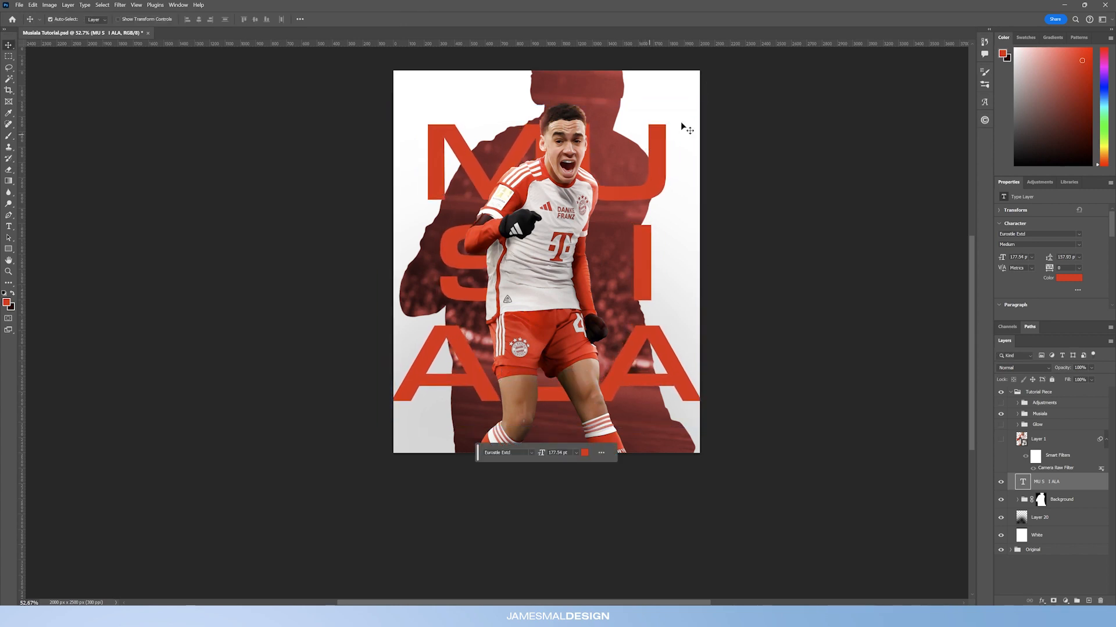
# Step: Nudge the text layer slightly into position on the poster
pyautogui.click(644, 249)
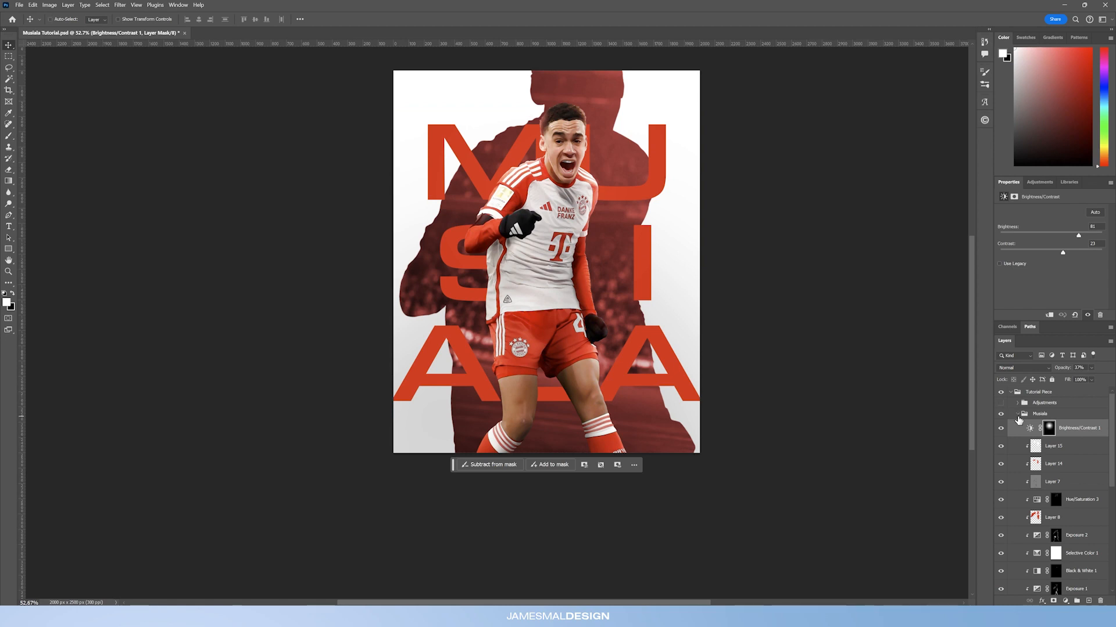
pyautogui.click(1001, 428)
pyautogui.click(1000, 429)
pyautogui.moveTo(647, 192)
pyautogui.mouseDown()
pyautogui.moveTo(639, 197)
pyautogui.moveTo(654, 182)
pyautogui.mouseUp()
pyautogui.moveTo(653, 184); pyautogui.dragTo(654, 183)
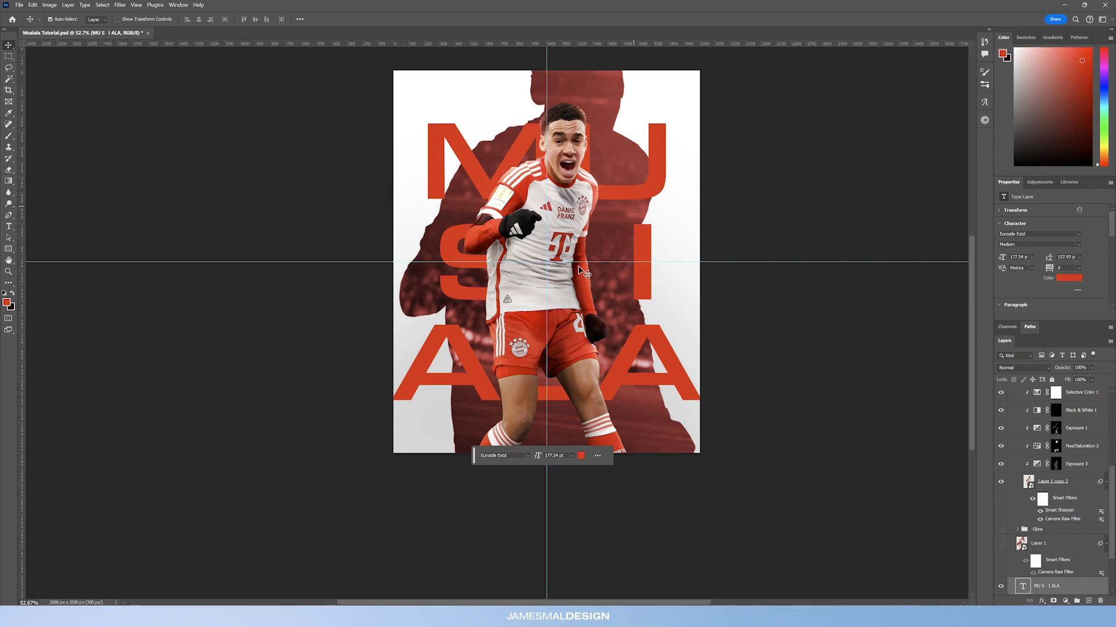
pyautogui.scroll(5, 1055, 511)
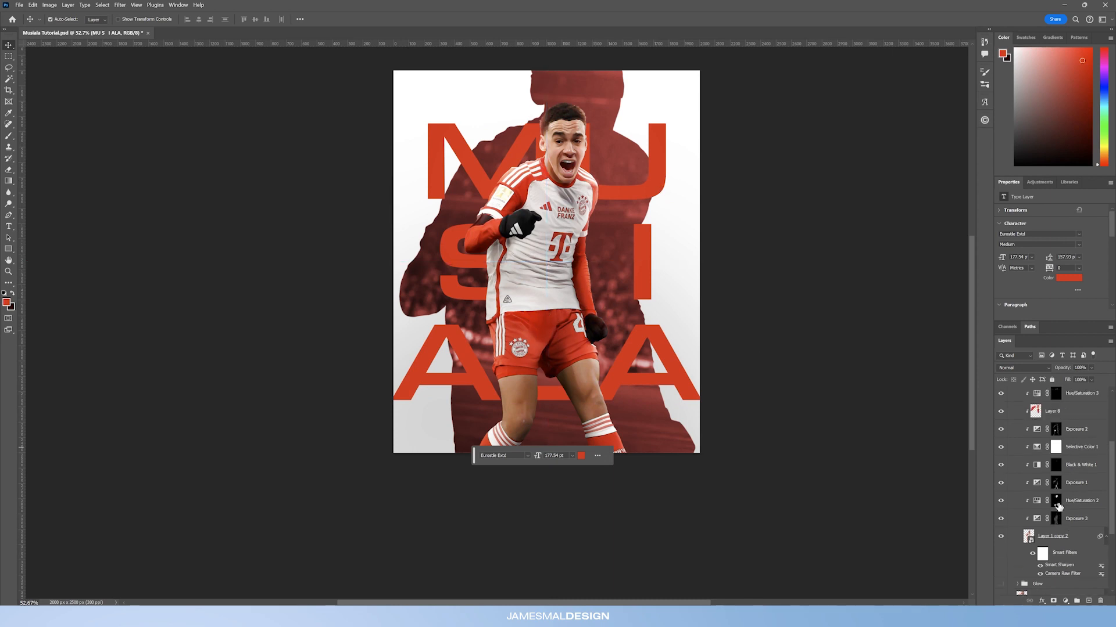
# Step: Collapse the Musiala group and convert the text layer to a smart object
pyautogui.click(1021, 416)
pyautogui.click(1018, 414)
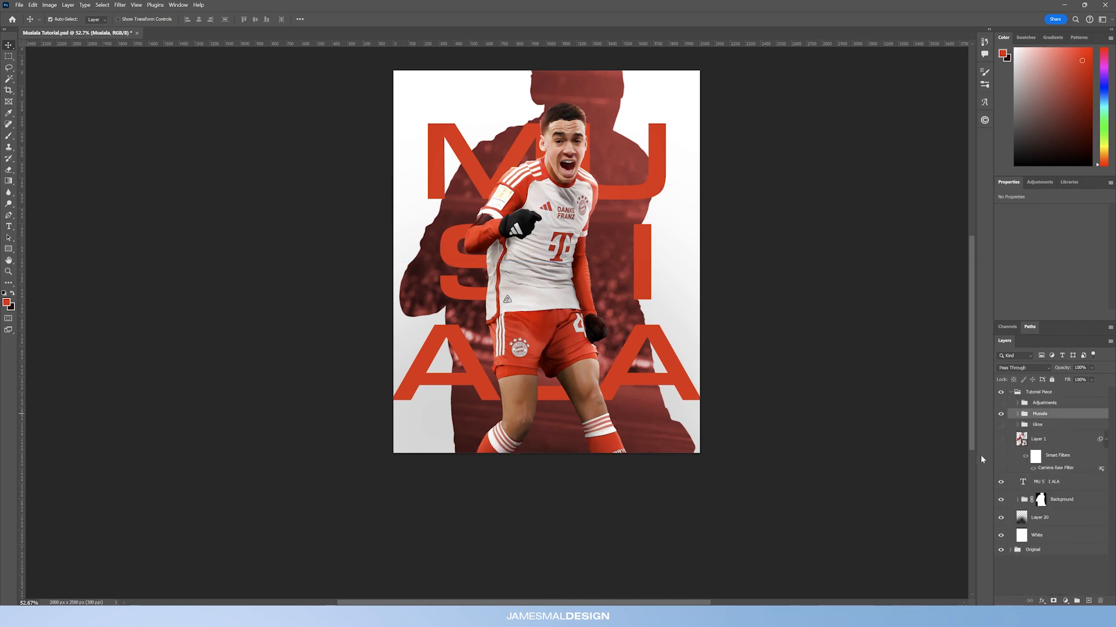
pyautogui.click(1001, 482)
pyautogui.click(1001, 483)
pyautogui.click(1057, 484)
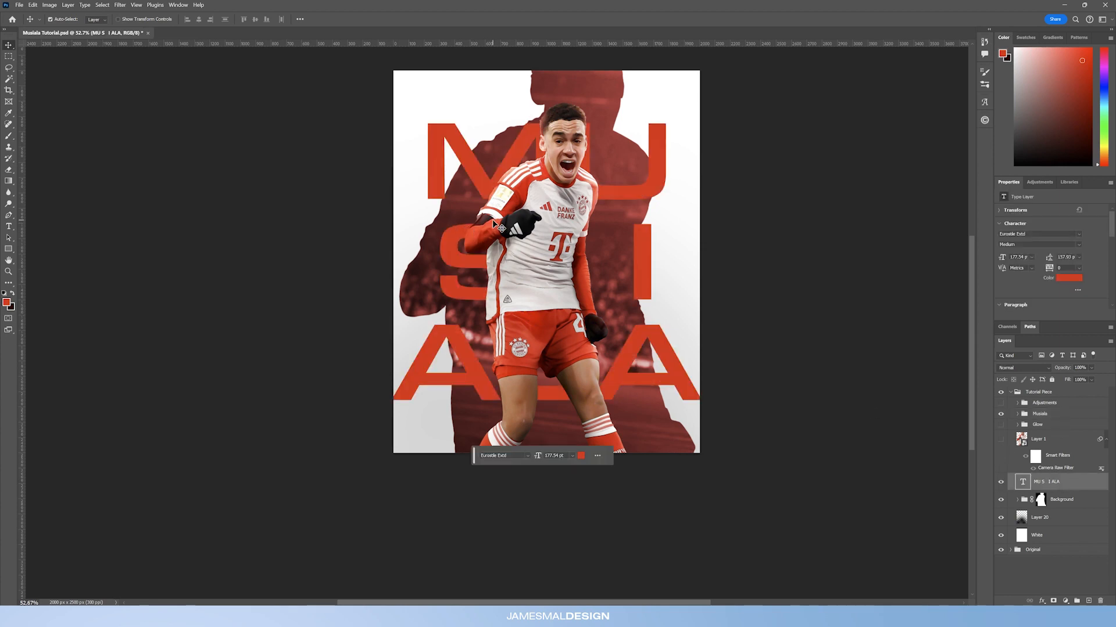
pyautogui.rightClick(1054, 483)
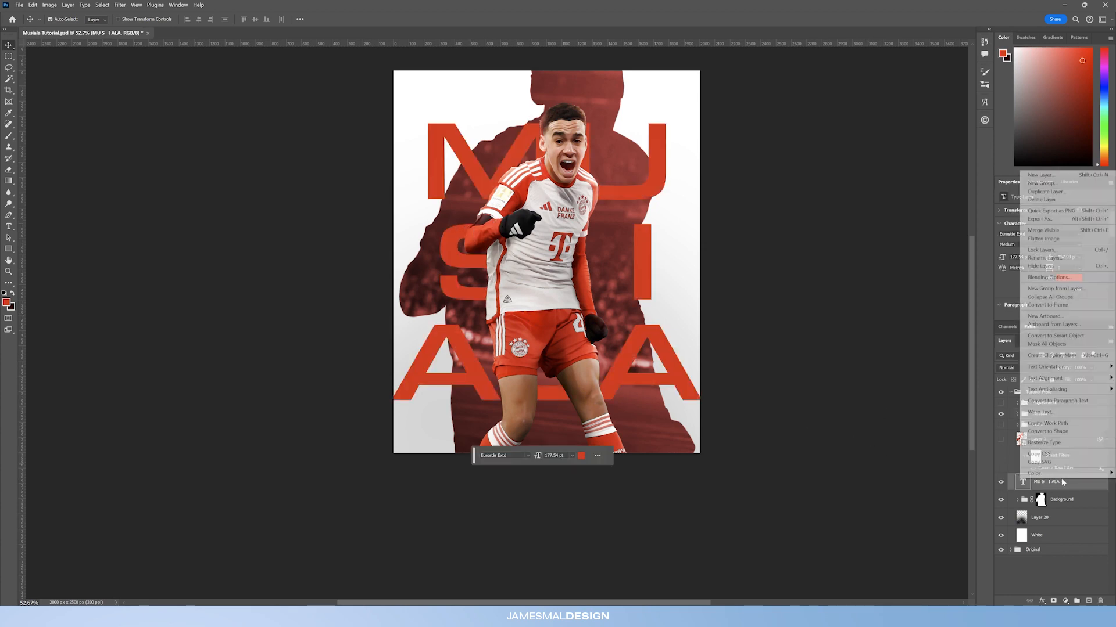
pyautogui.click(1055, 336)
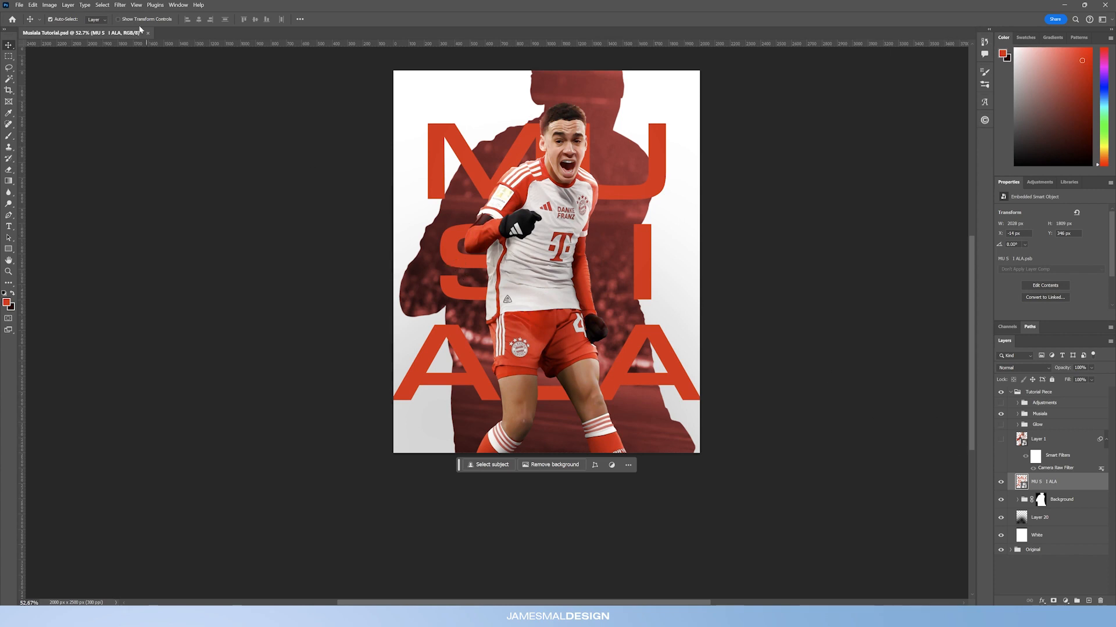
# Step: Open Liquify on the text smart object and set the brush size to 900
pyautogui.click(120, 5)
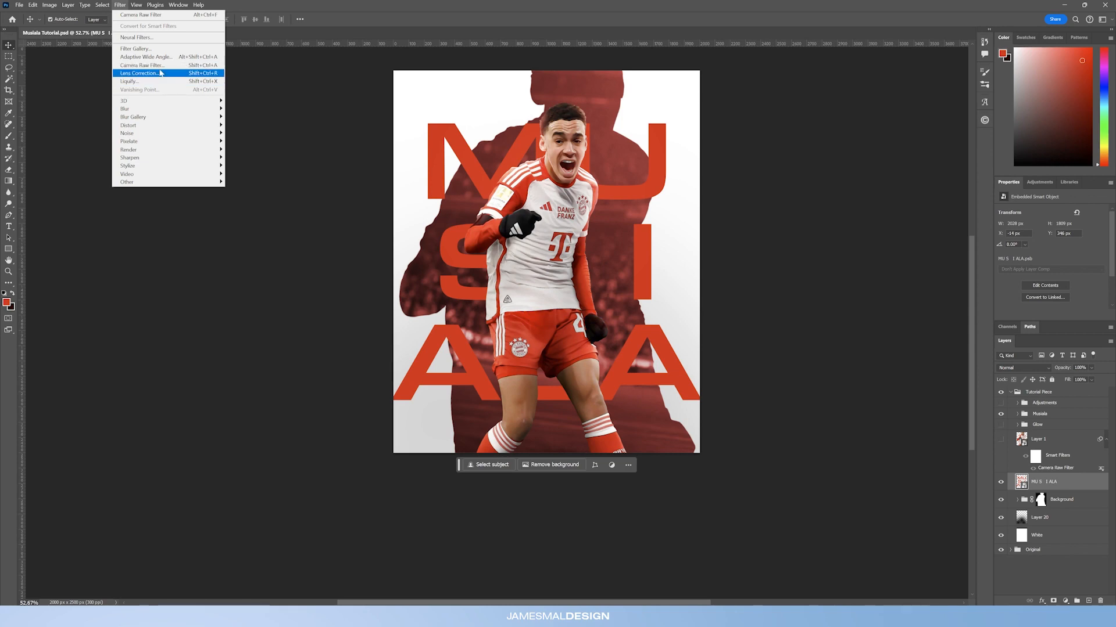
pyautogui.click(120, 5)
pyautogui.click(121, 5)
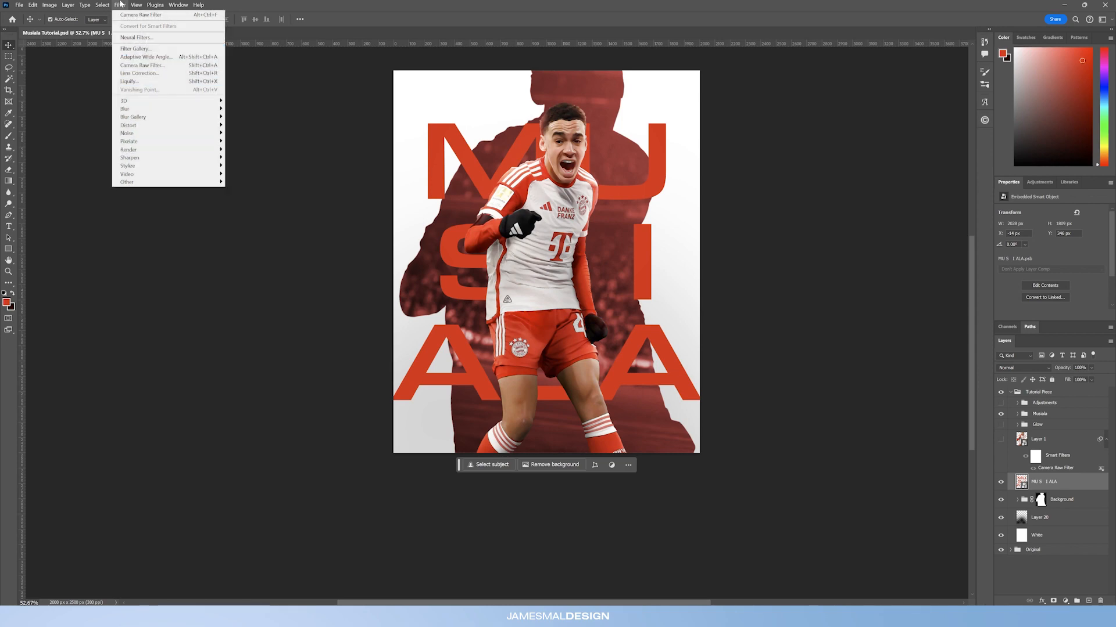
pyautogui.click(138, 81)
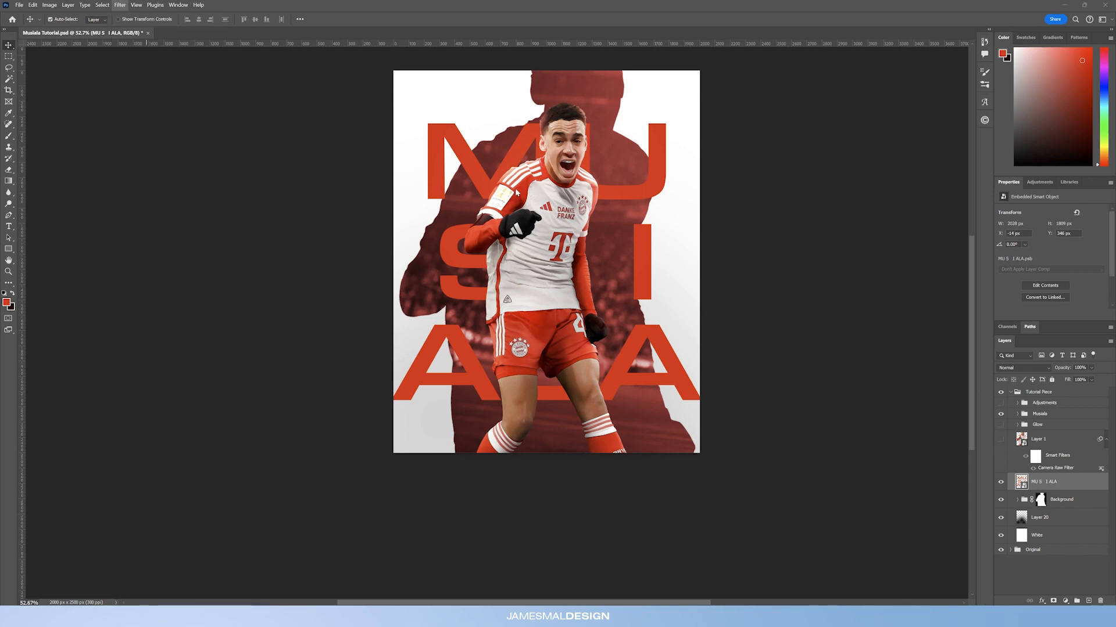
pyautogui.press('[')
pyautogui.press('[')
pyautogui.press('[')
pyautogui.press('[')
pyautogui.press('[')
pyautogui.press('[')
pyautogui.press('[')
pyautogui.press('[')
pyautogui.press('[')
pyautogui.press('[')
pyautogui.press('[')
pyautogui.press('[')
pyautogui.press('[')
pyautogui.press('[')
pyautogui.press('[')
pyautogui.press('[')
pyautogui.press('[')
pyautogui.press('[')
pyautogui.press('[')
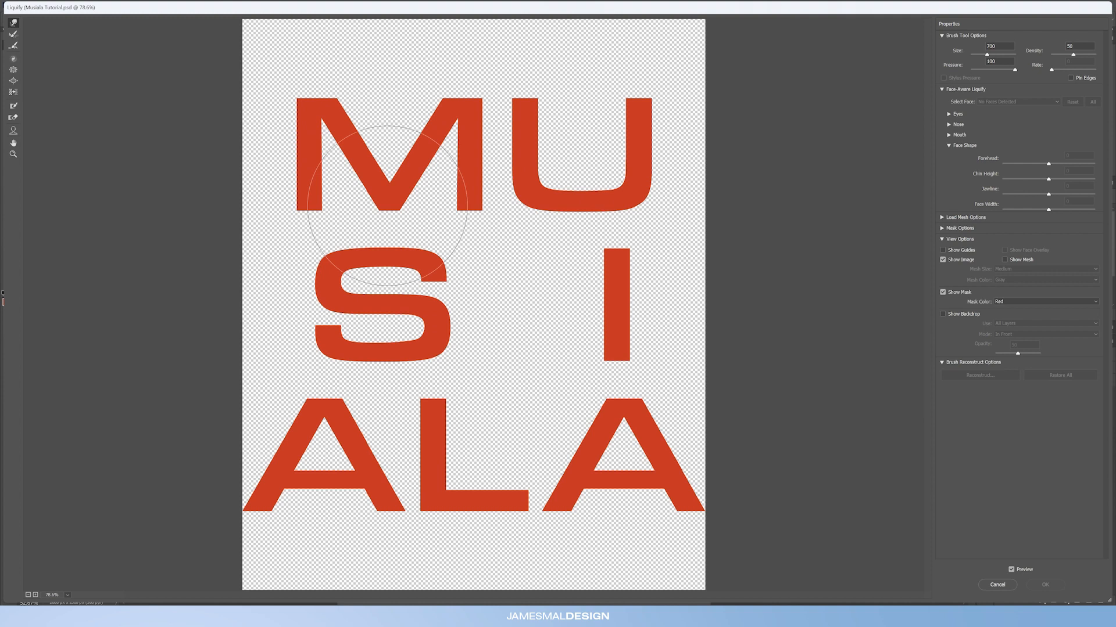
pyautogui.press(']')
pyautogui.press(']')
# Step: Warp the letters with Forward Warp strokes across the text and apply Liquify
pyautogui.moveTo(400, 205)
pyautogui.mouseDown()
pyautogui.moveTo(393, 239)
pyautogui.moveTo(396, 224)
pyautogui.moveTo(408, 309)
pyautogui.mouseUp()
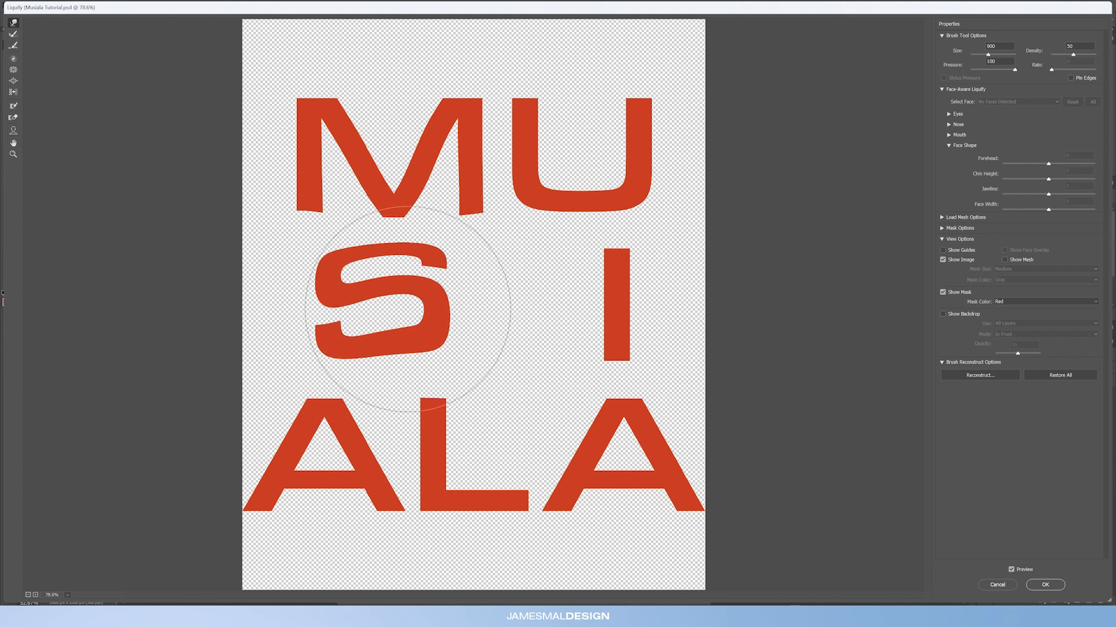
pyautogui.moveTo(480, 497)
pyautogui.mouseDown()
pyautogui.moveTo(485, 467)
pyautogui.moveTo(577, 457)
pyautogui.moveTo(704, 531)
pyautogui.moveTo(732, 571)
pyautogui.mouseUp()
pyautogui.moveTo(279, 511); pyautogui.dragTo(234, 538)
pyautogui.moveTo(297, 457); pyautogui.dragTo(295, 448)
pyautogui.moveTo(292, 167)
pyautogui.mouseDown()
pyautogui.moveTo(262, 104)
pyautogui.moveTo(242, 100)
pyautogui.moveTo(249, 87)
pyautogui.mouseUp()
pyautogui.moveTo(435, 99)
pyautogui.mouseDown()
pyautogui.moveTo(577, 64)
pyautogui.moveTo(643, 75)
pyautogui.moveTo(637, 87)
pyautogui.moveTo(557, 112)
pyautogui.moveTo(560, 93)
pyautogui.mouseUp()
pyautogui.moveTo(614, 178); pyautogui.dragTo(617, 197)
pyautogui.moveTo(620, 289)
pyautogui.mouseDown()
pyautogui.moveTo(586, 291)
pyautogui.moveTo(573, 311)
pyautogui.mouseUp()
pyautogui.moveTo(436, 312); pyautogui.dragTo(401, 305)
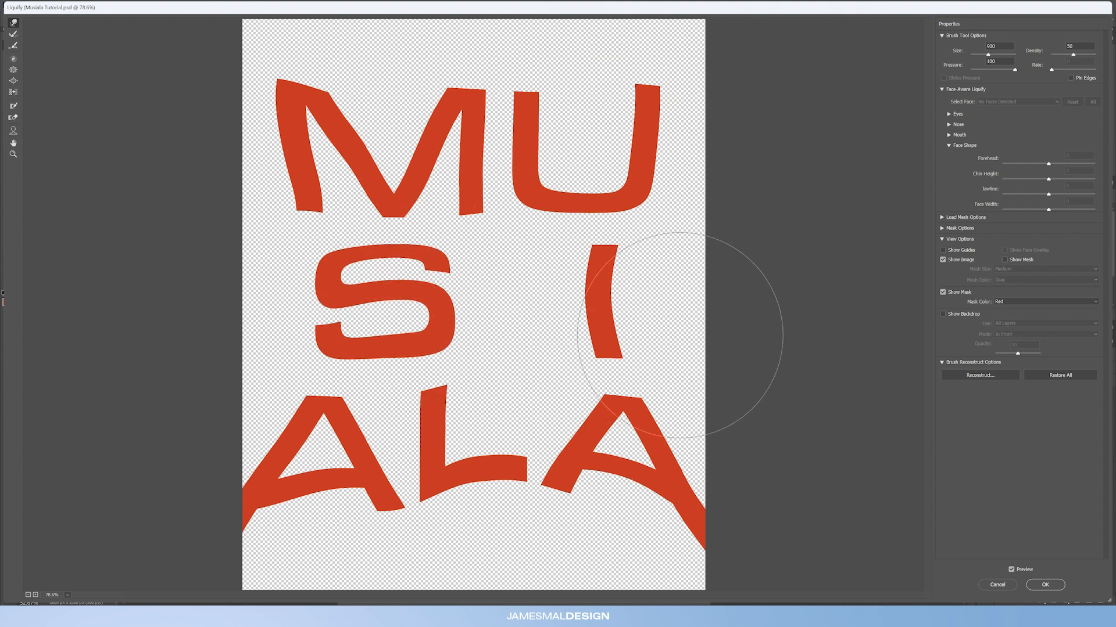
pyautogui.click(1045, 585)
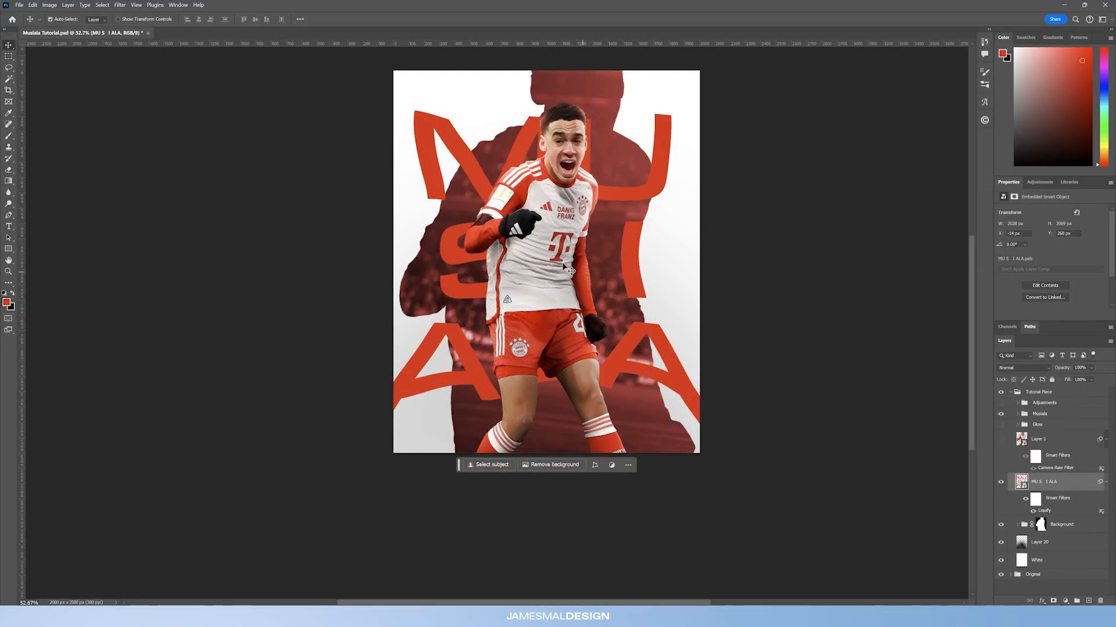
# Step: Apply a Distort > Pinch filter to the warped text
pyautogui.click(121, 5)
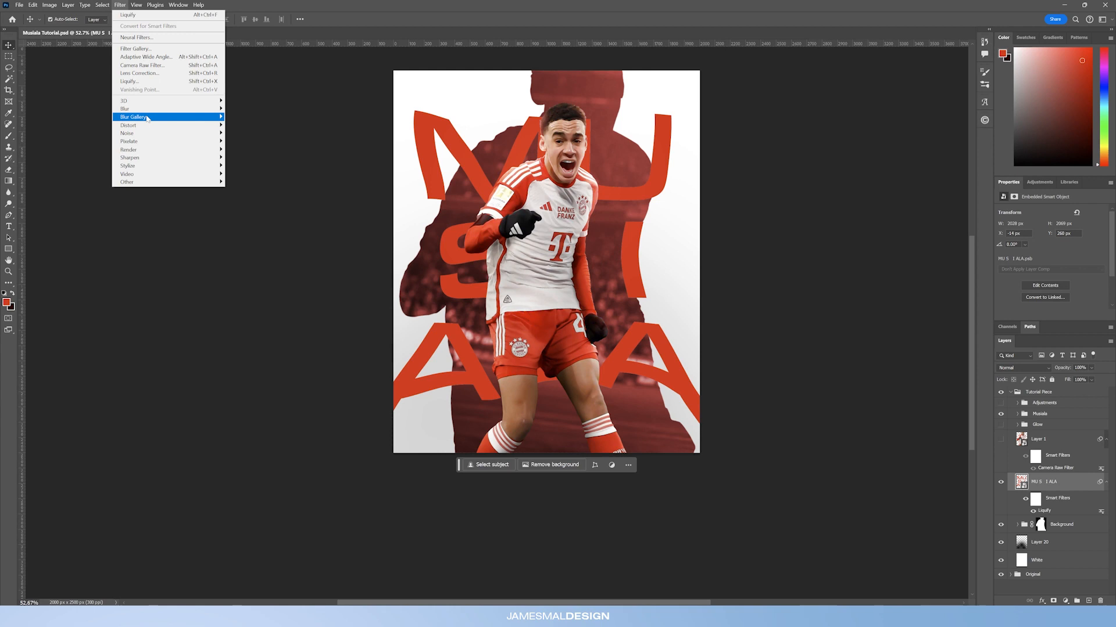
pyautogui.moveTo(148, 118)
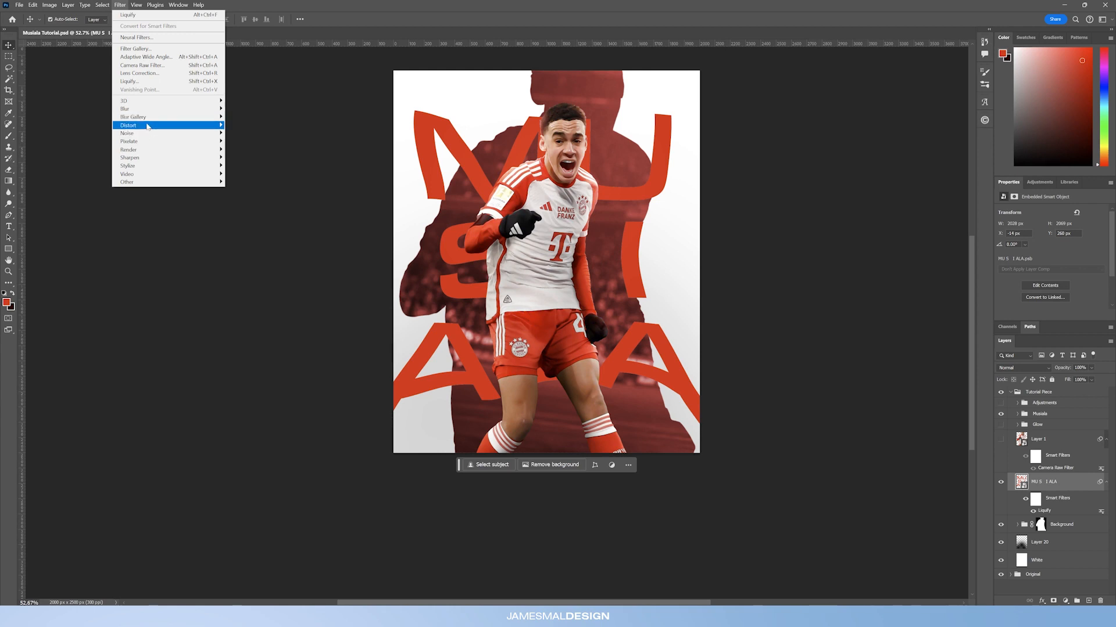
pyautogui.click(239, 134)
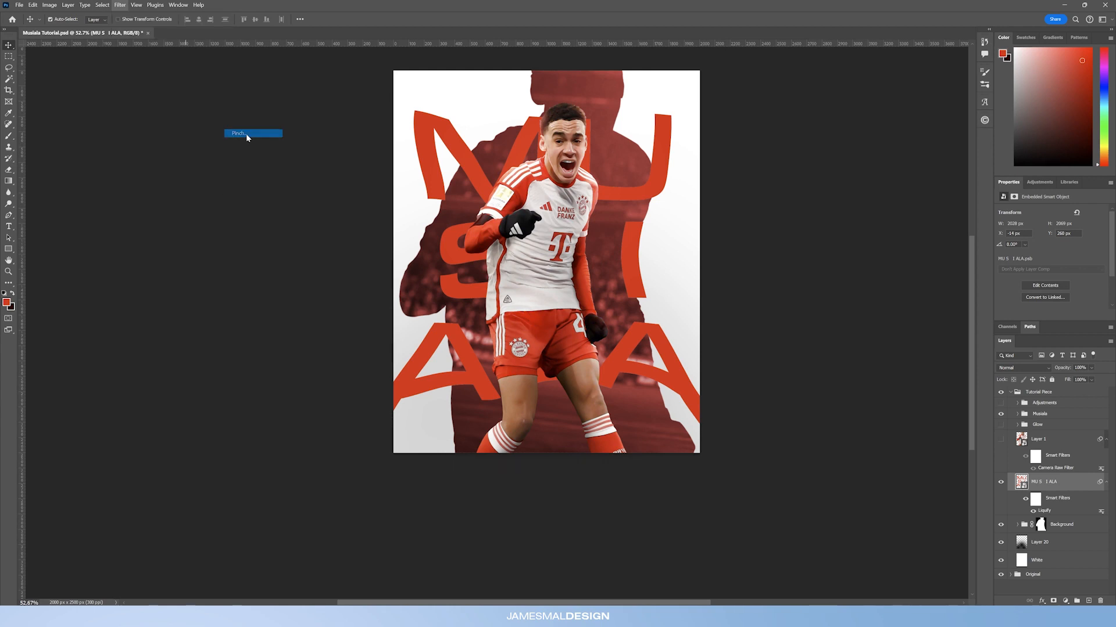
pyautogui.click(465, 278)
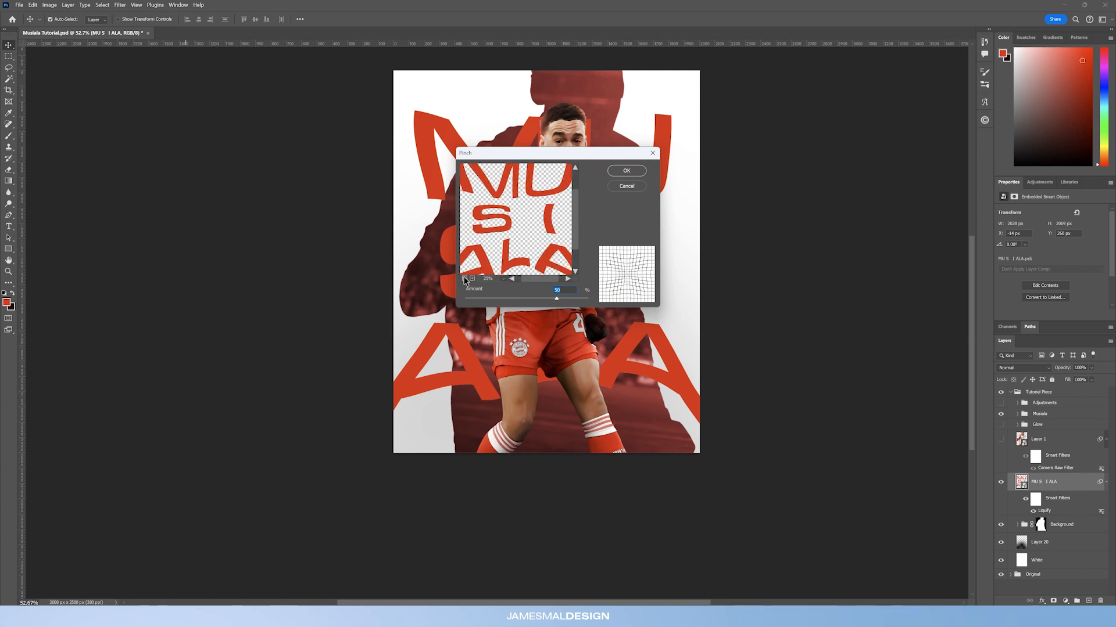
pyautogui.click(464, 278)
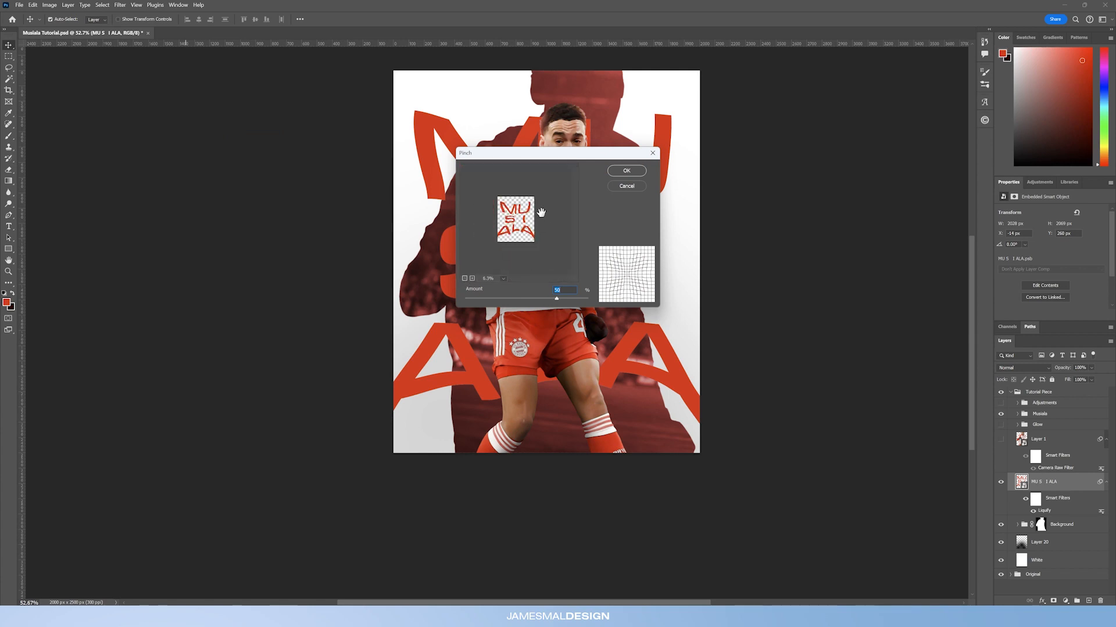
pyautogui.click(627, 170)
# Step: Free-transform the text larger so the letters overflow the poster edges
pyautogui.hotkey('ctrl', 't')
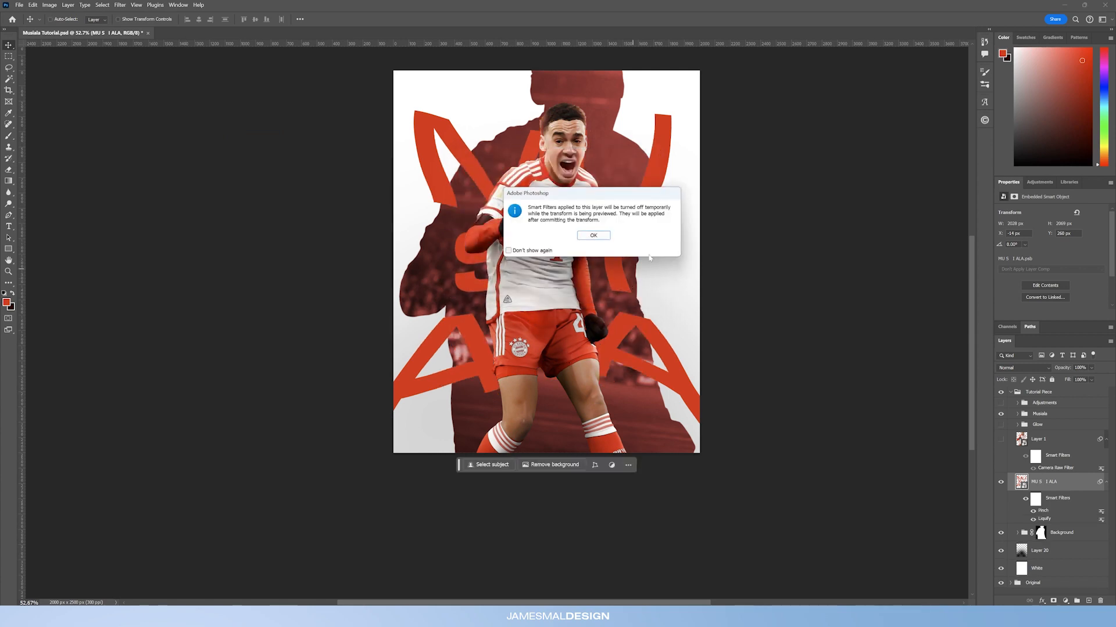
pyautogui.press('Return')
pyautogui.moveTo(711, 263); pyautogui.dragTo(746, 262)
pyautogui.press('Return')
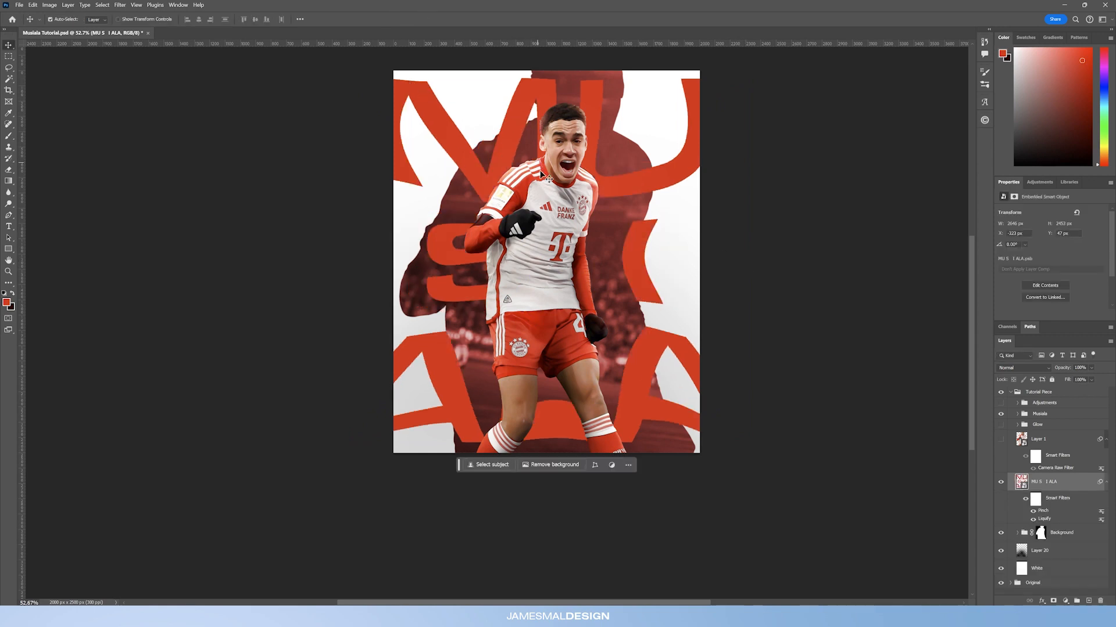
# Step: Stretch the text layer slightly taller at the top edge
pyautogui.click(10, 272)
pyautogui.moveTo(546, 111); pyautogui.dragTo(547, 111)
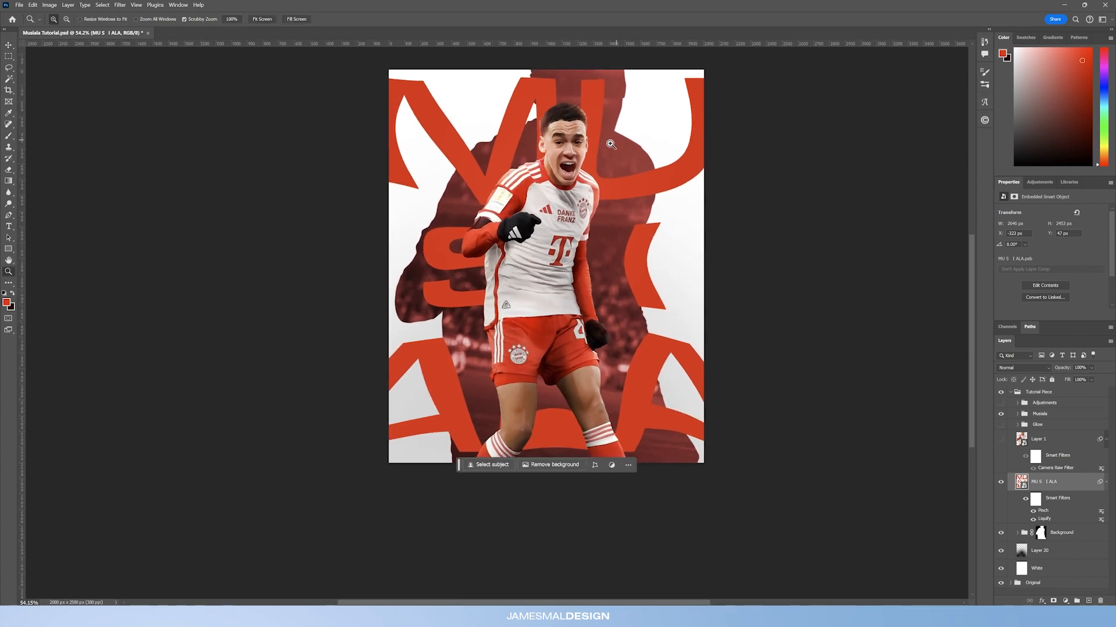
pyautogui.hotkey('ctrl', 't')
pyautogui.click(593, 236)
pyautogui.moveTo(547, 86); pyautogui.dragTo(546, 72)
pyautogui.press('Return')
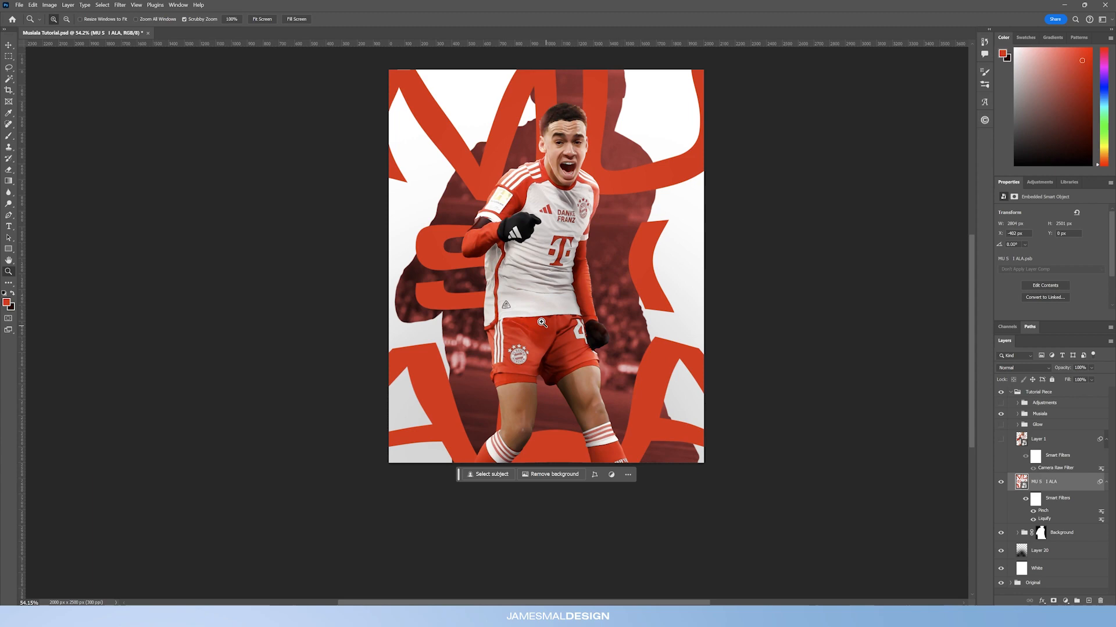
pyautogui.moveTo(537, 326)
pyautogui.mouseDown()
pyautogui.moveTo(576, 324)
pyautogui.moveTo(527, 323)
pyautogui.mouseUp()
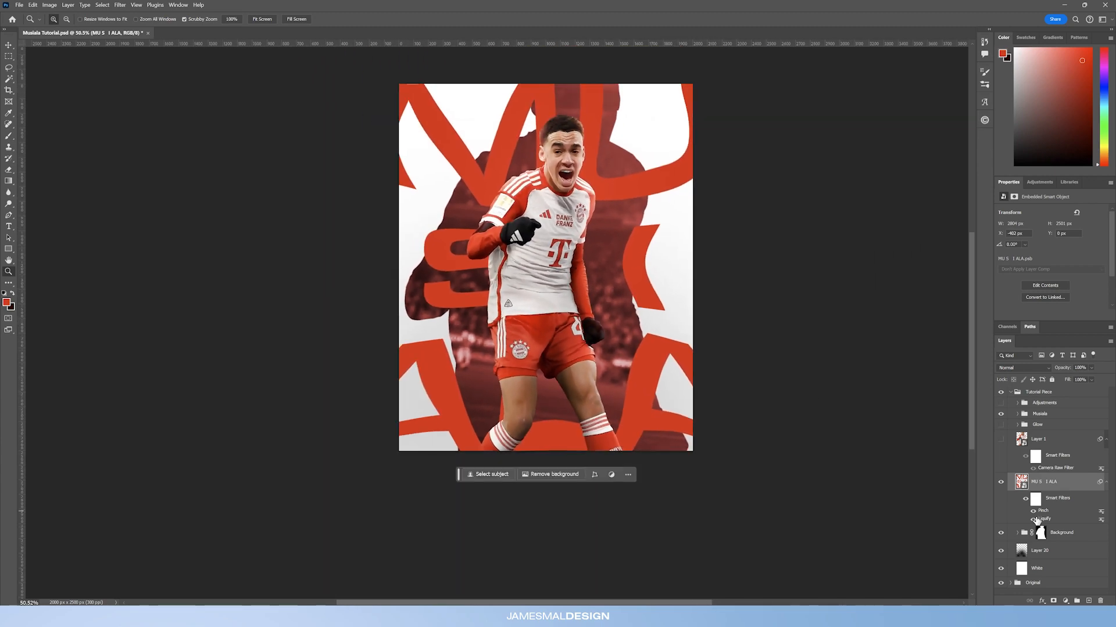
# Step: Reopen the Liquify filter on the text and add more Forward Warp strokes to the letters and top edge, then apply
pyautogui.doubleClick(1044, 520)
pyautogui.click(588, 236)
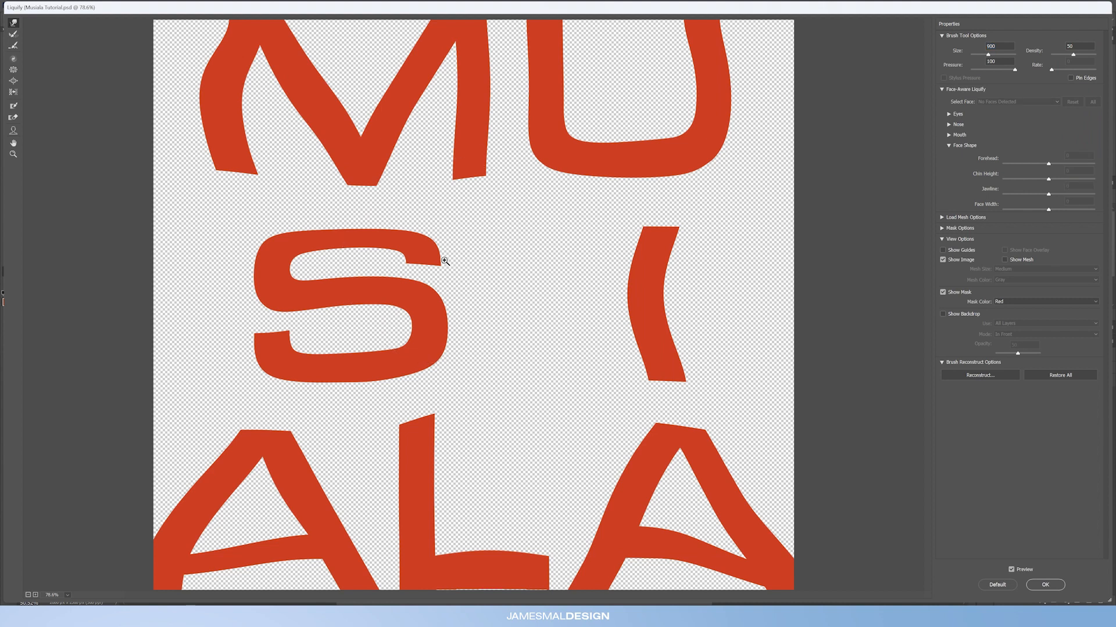
pyautogui.hotkey('ctrl', '-')
pyautogui.hotkey('ctrl', '-')
pyautogui.hotkey('ctrl', '-')
pyautogui.moveTo(466, 375)
pyautogui.mouseDown()
pyautogui.moveTo(469, 411)
pyautogui.moveTo(492, 405)
pyautogui.moveTo(504, 421)
pyautogui.moveTo(504, 408)
pyautogui.moveTo(423, 423)
pyautogui.moveTo(472, 399)
pyautogui.moveTo(501, 418)
pyautogui.mouseUp()
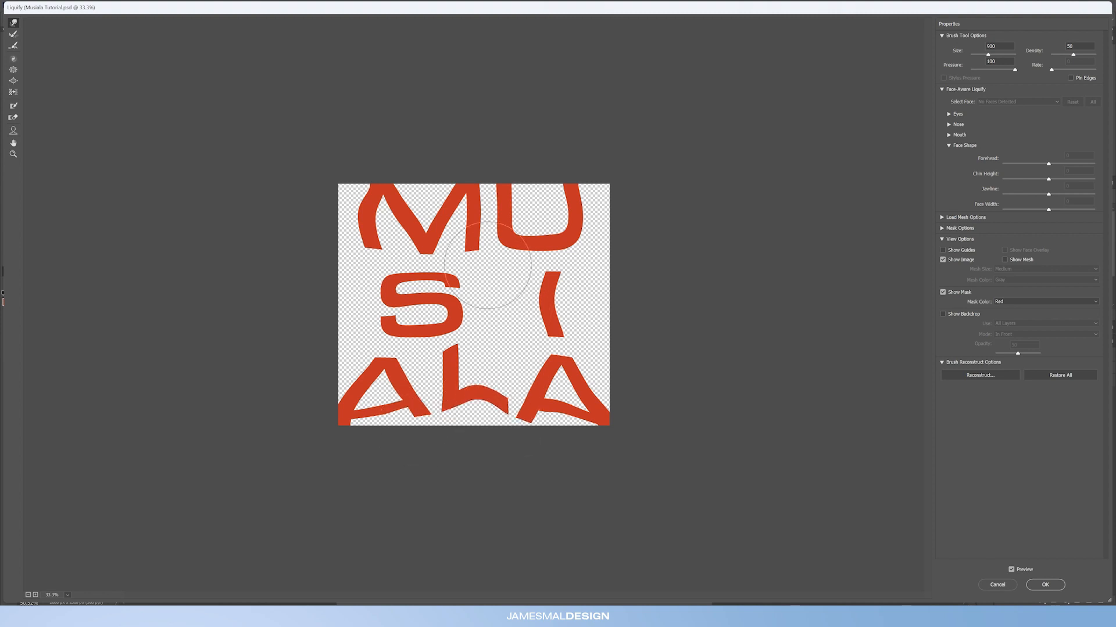
pyautogui.moveTo(386, 225)
pyautogui.mouseDown()
pyautogui.moveTo(366, 199)
pyautogui.moveTo(357, 205)
pyautogui.moveTo(365, 213)
pyautogui.moveTo(374, 195)
pyautogui.moveTo(358, 179)
pyautogui.moveTo(356, 221)
pyautogui.moveTo(351, 183)
pyautogui.moveTo(363, 183)
pyautogui.moveTo(371, 225)
pyautogui.mouseUp()
pyautogui.moveTo(489, 198); pyautogui.dragTo(483, 193)
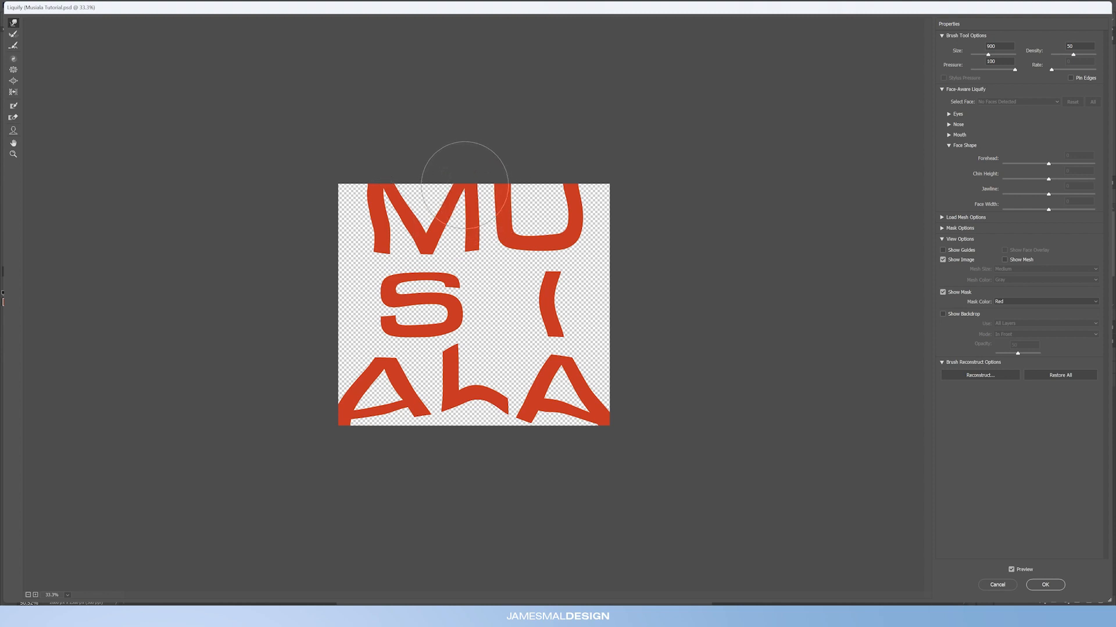
pyautogui.moveTo(585, 187); pyautogui.dragTo(593, 165)
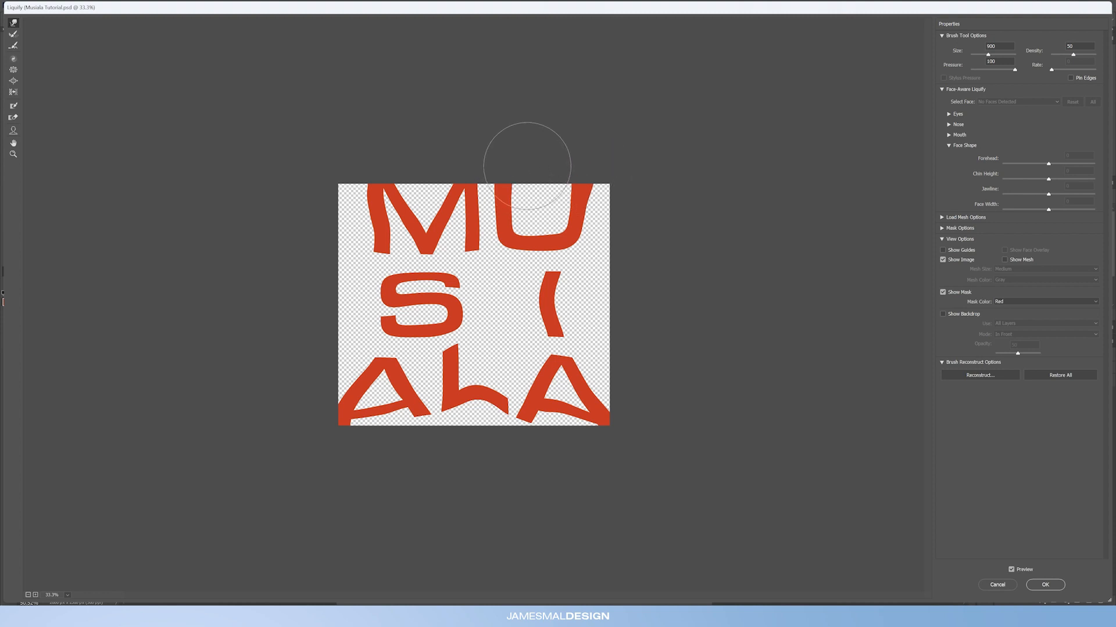
pyautogui.moveTo(553, 305); pyautogui.dragTo(547, 304)
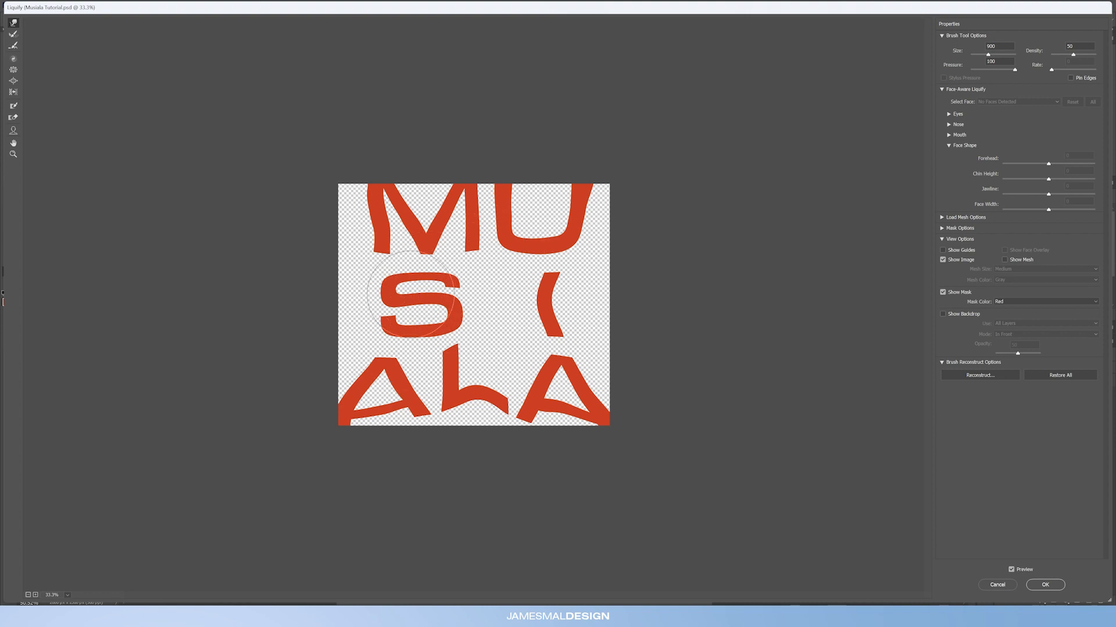
pyautogui.moveTo(440, 276); pyautogui.dragTo(444, 269)
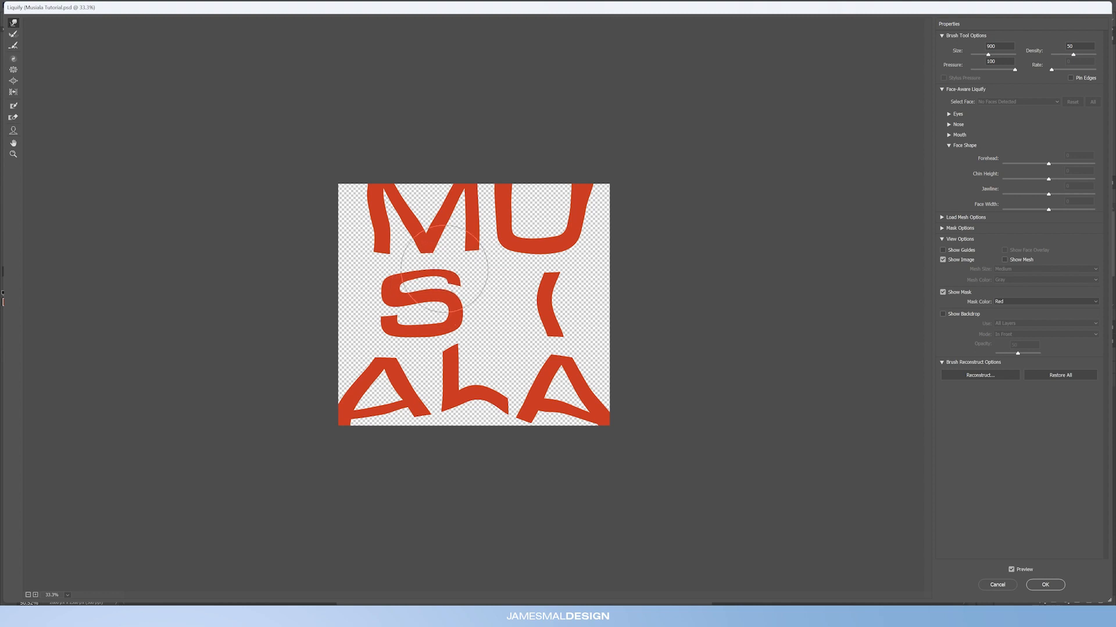
pyautogui.click(1047, 581)
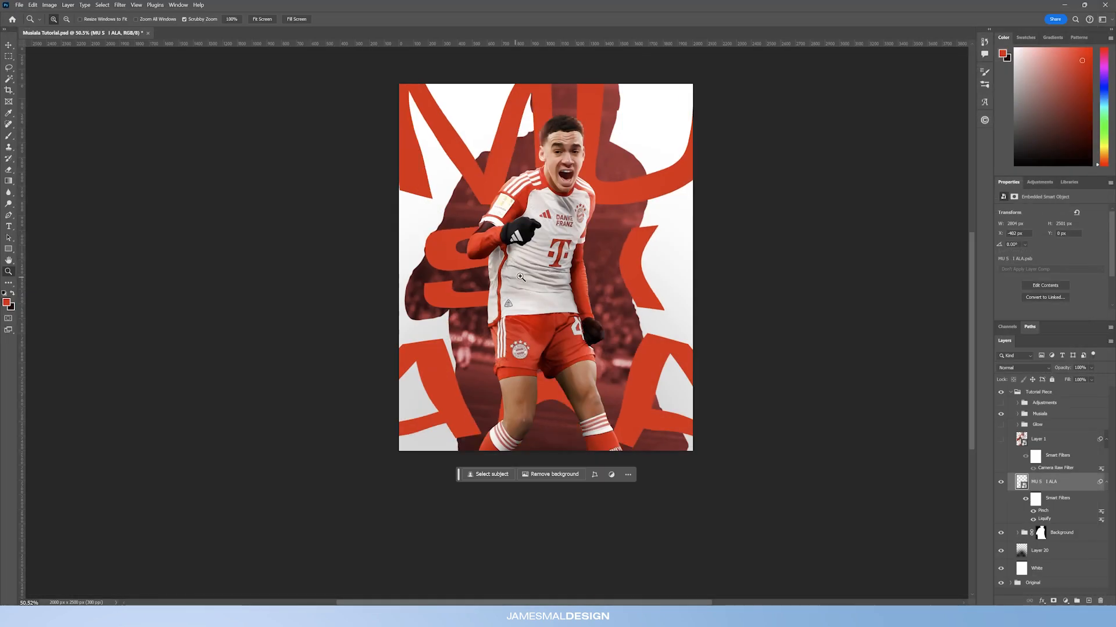
# Step: Add a Gradient Overlay layer style to the MUSIALA text and set its style to Linear
pyautogui.moveTo(597, 219); pyautogui.dragTo(608, 224)
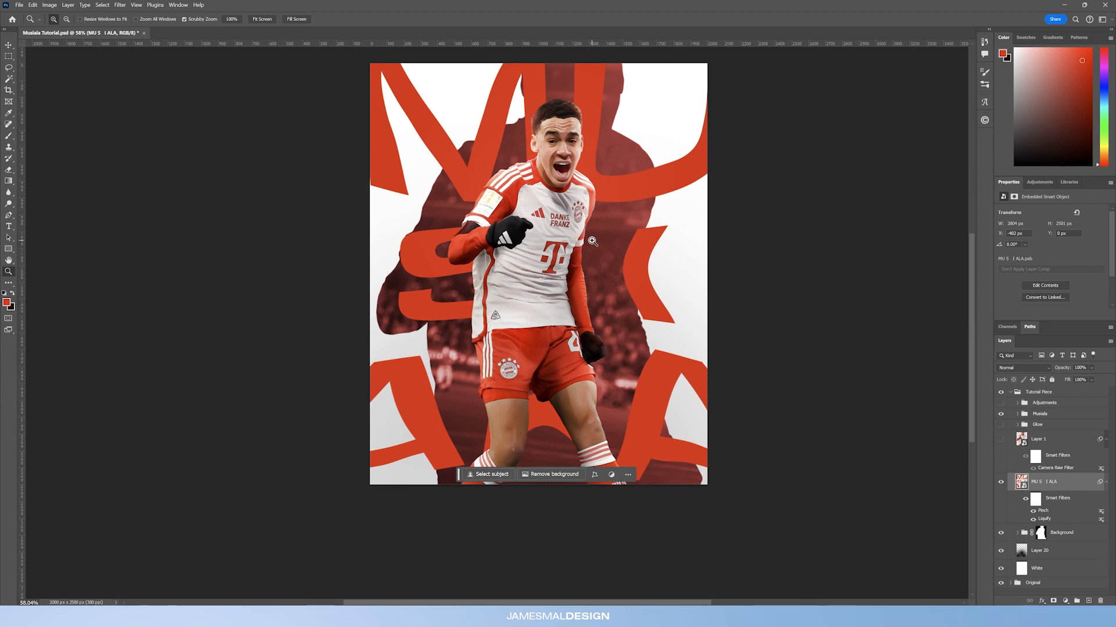
pyautogui.doubleClick(1072, 485)
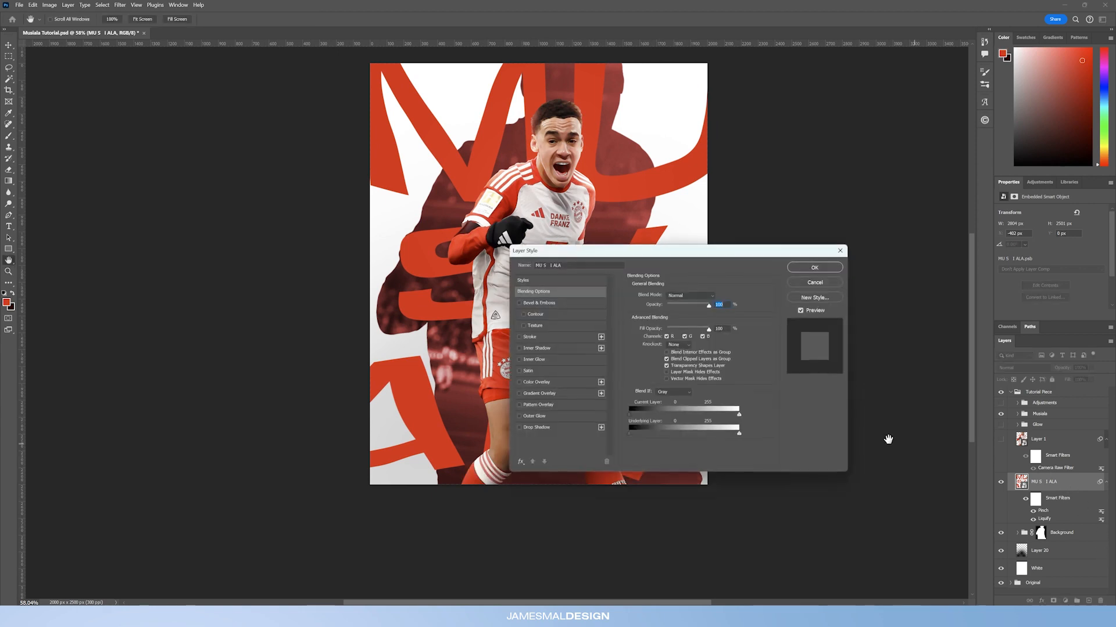
pyautogui.click(540, 393)
pyautogui.moveTo(677, 254); pyautogui.dragTo(847, 303)
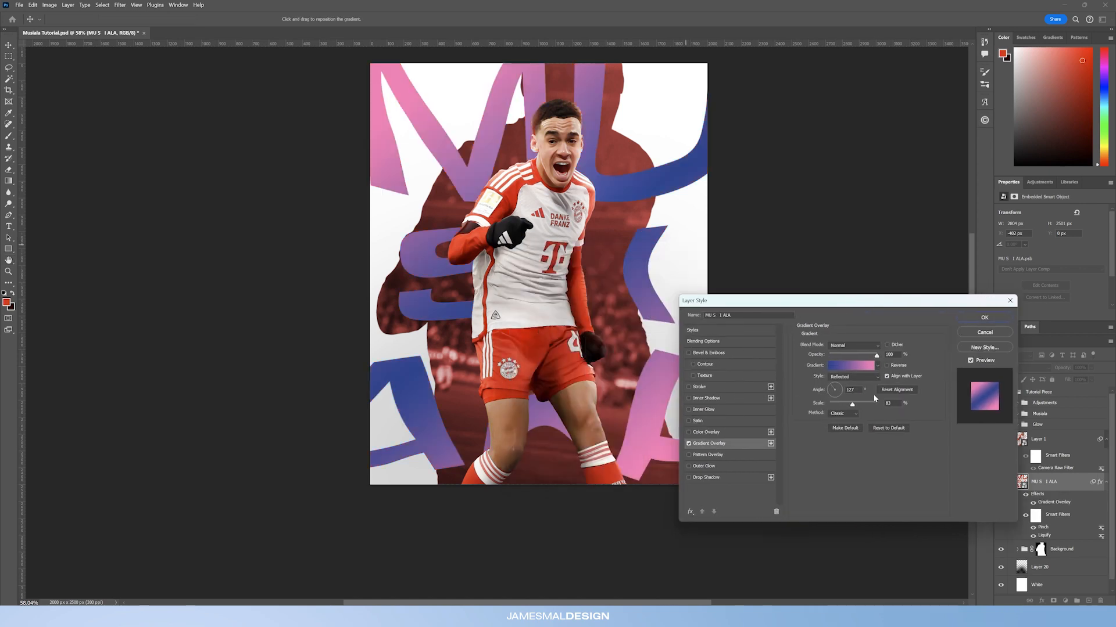
pyautogui.click(870, 377)
pyautogui.click(850, 390)
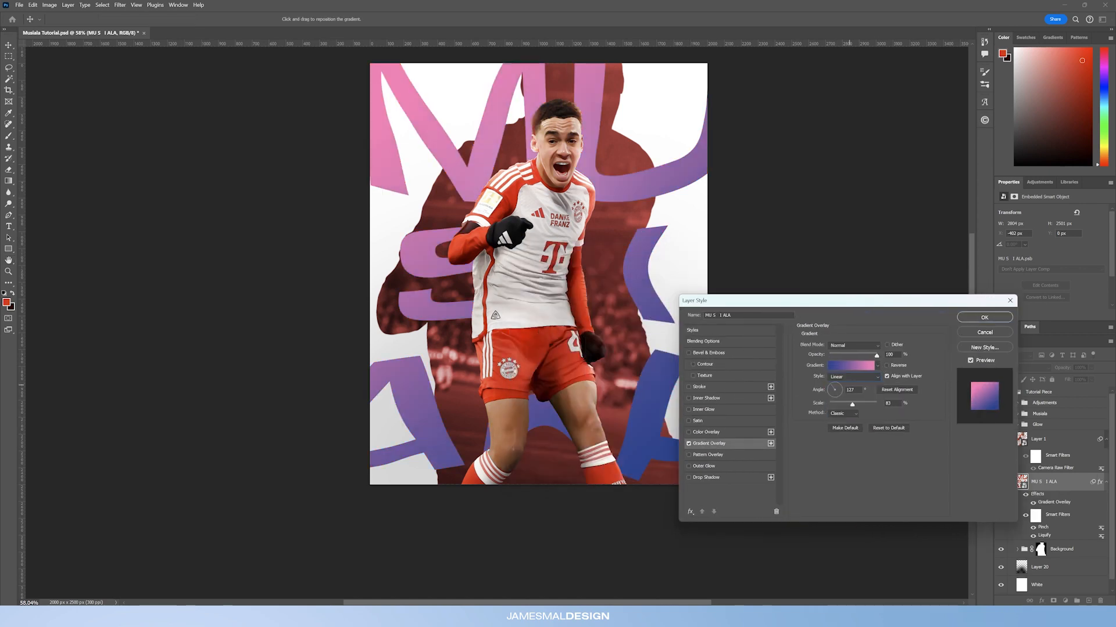
# Step: Edit the overlay gradient and set its left colour stop to dark red 871b1b
pyautogui.click(848, 365)
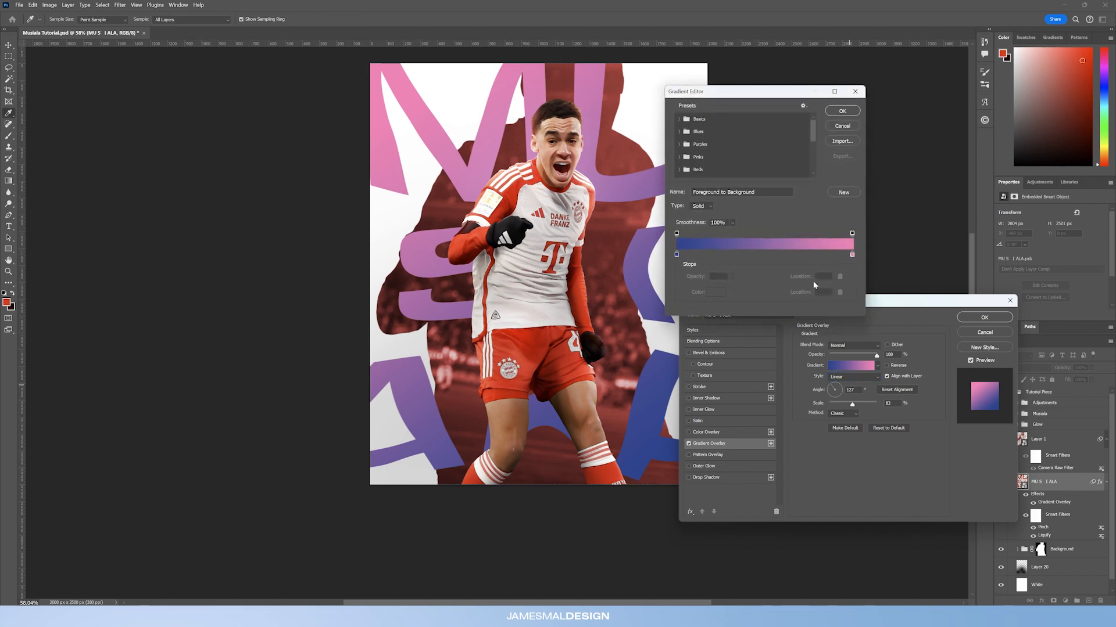
pyautogui.click(676, 255)
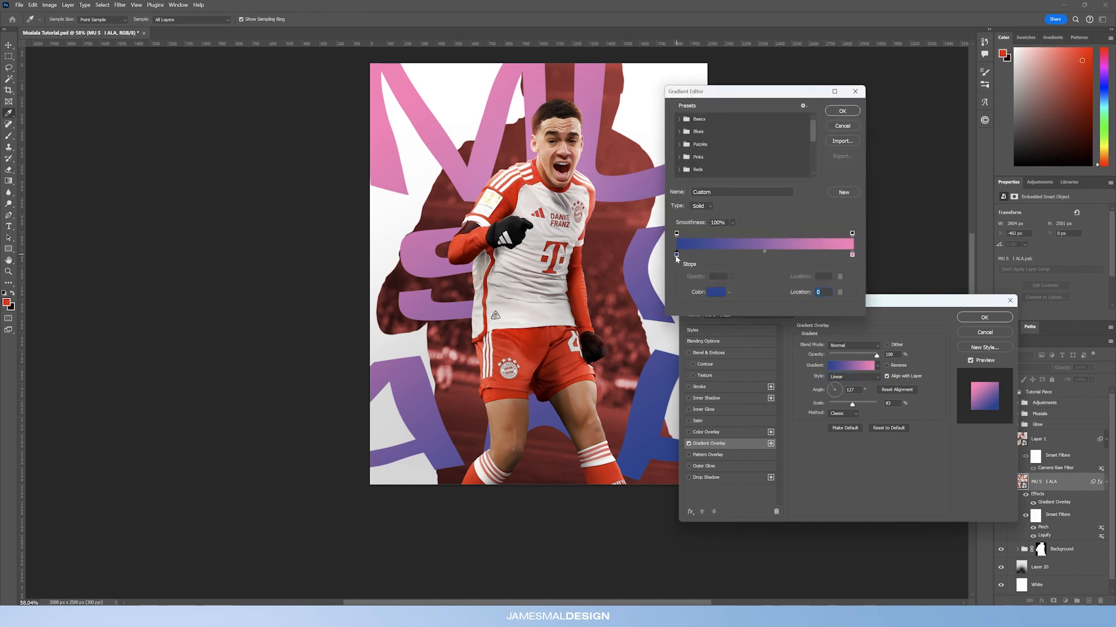
pyautogui.doubleClick(677, 255)
pyautogui.click(552, 369)
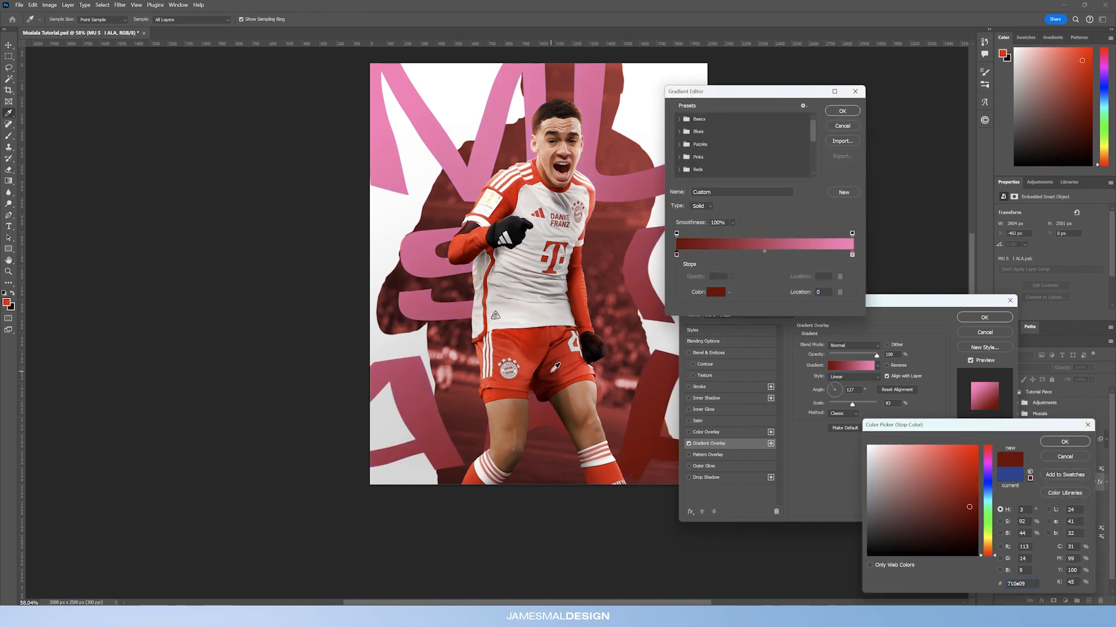
pyautogui.moveTo(964, 487); pyautogui.dragTo(956, 497)
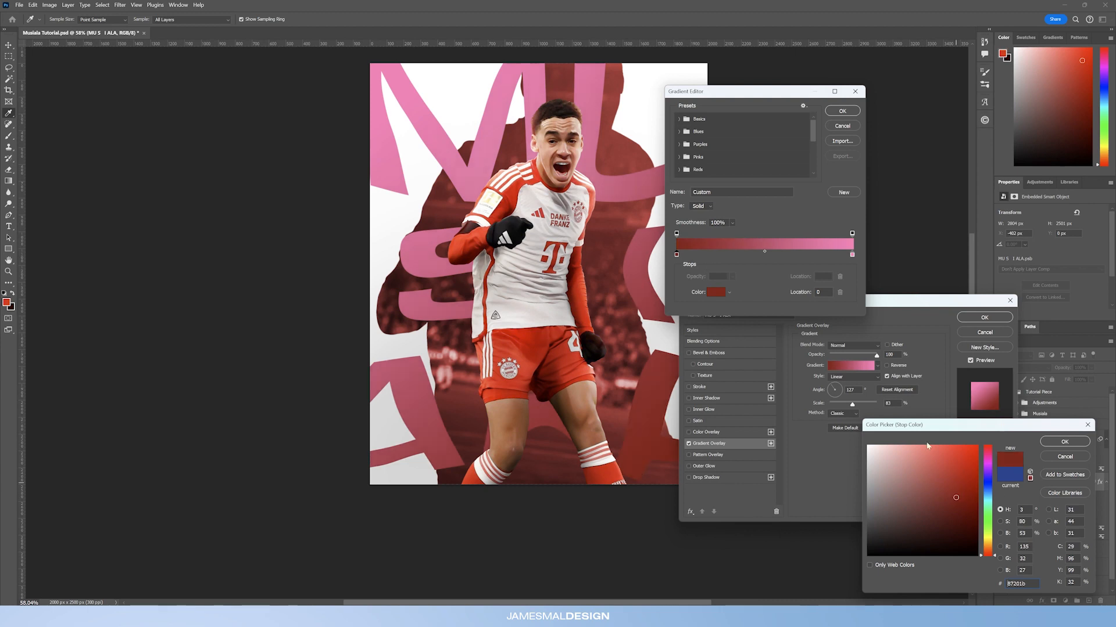
pyautogui.click(1073, 445)
# Step: Set the gradient's right colour stop to red f12a2c sampled from the poster, and confirm the gradient
pyautogui.click(853, 255)
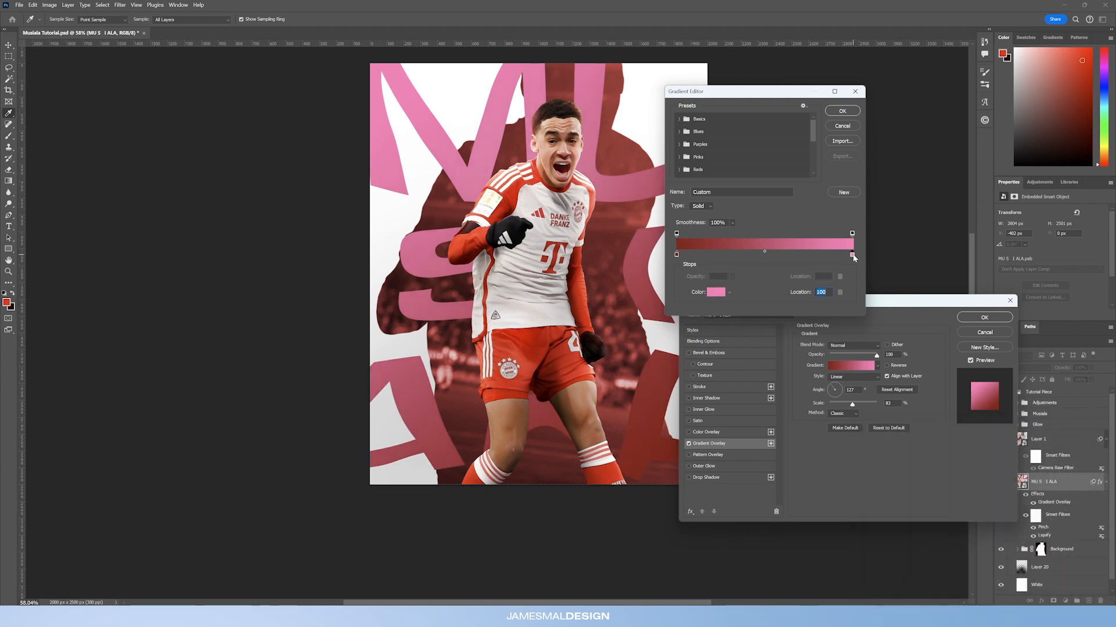
pyautogui.doubleClick(852, 255)
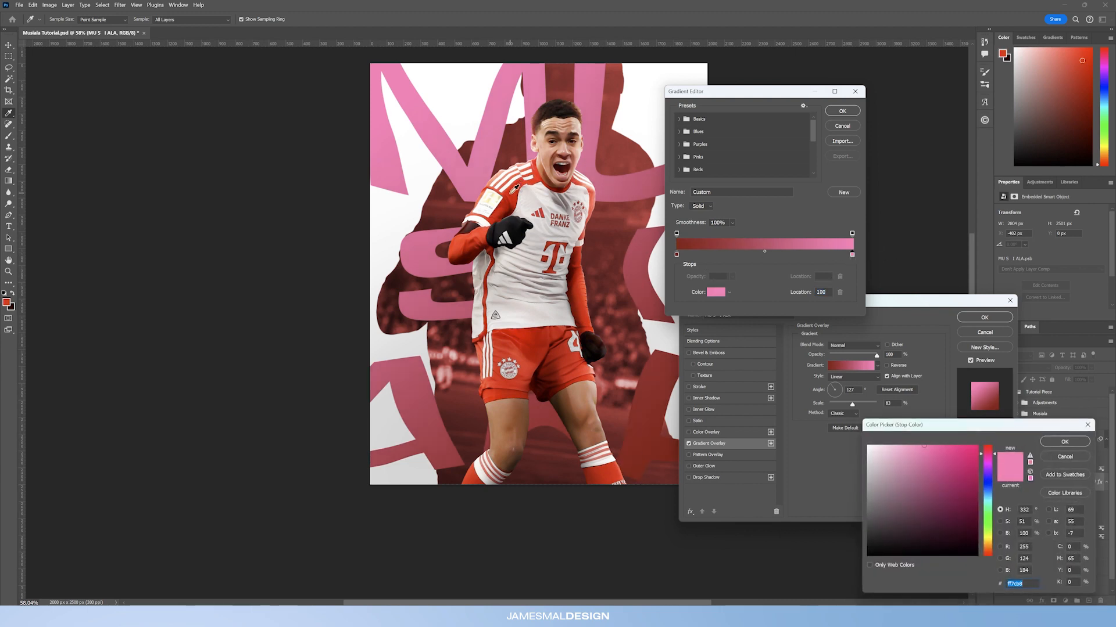
pyautogui.click(508, 194)
pyautogui.moveTo(955, 454)
pyautogui.mouseDown()
pyautogui.moveTo(945, 446)
pyautogui.moveTo(957, 452)
pyautogui.mouseUp()
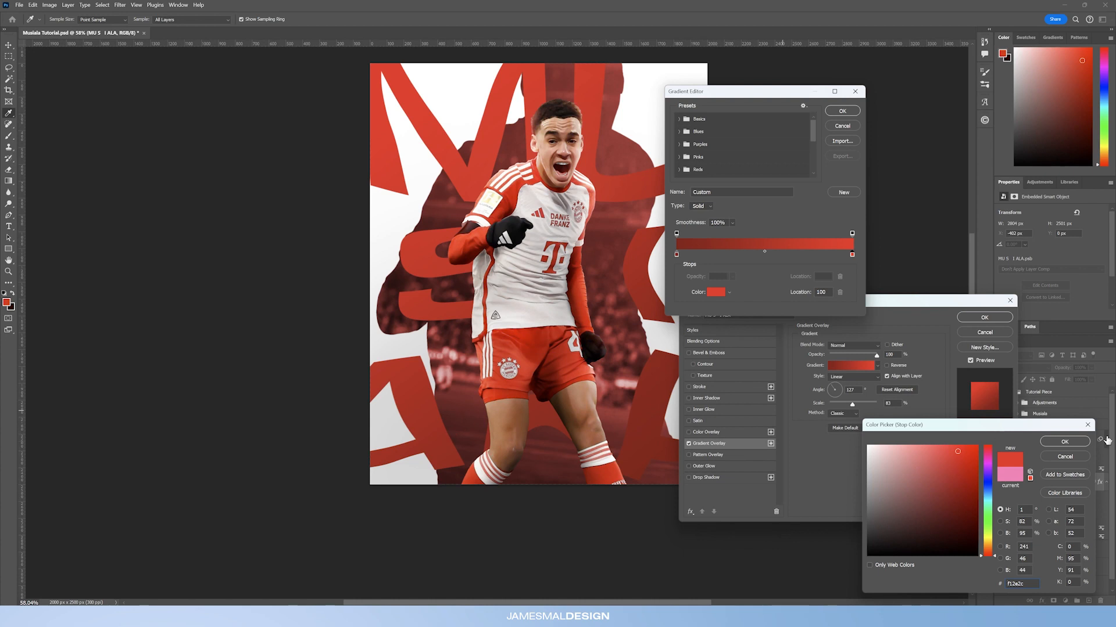
pyautogui.click(1065, 441)
pyautogui.click(842, 110)
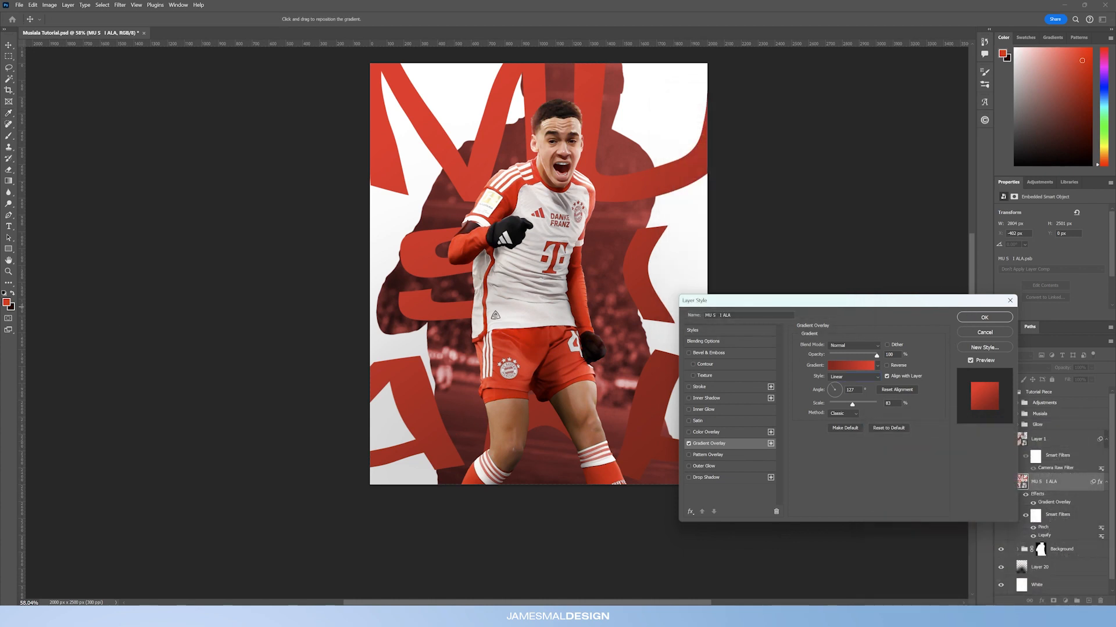
# Step: Add Bevel & Emboss with Chisel Hard technique, 1000% depth, 45° angle and 21° altitude
pyautogui.click(704, 353)
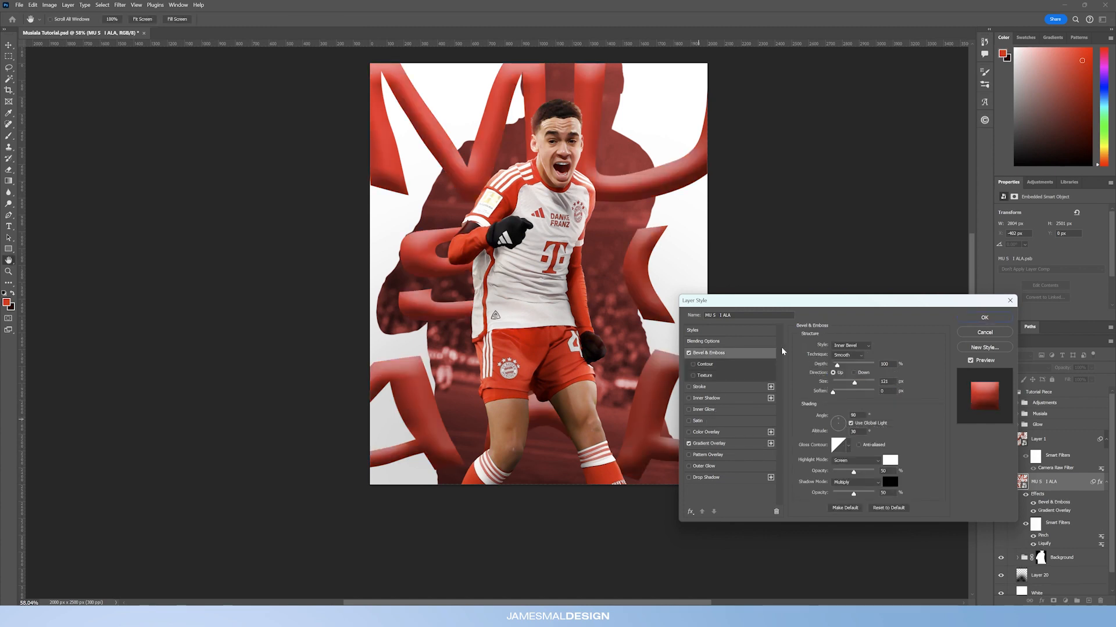
pyautogui.moveTo(791, 302); pyautogui.dragTo(656, 287)
pyautogui.click(730, 340)
pyautogui.click(708, 359)
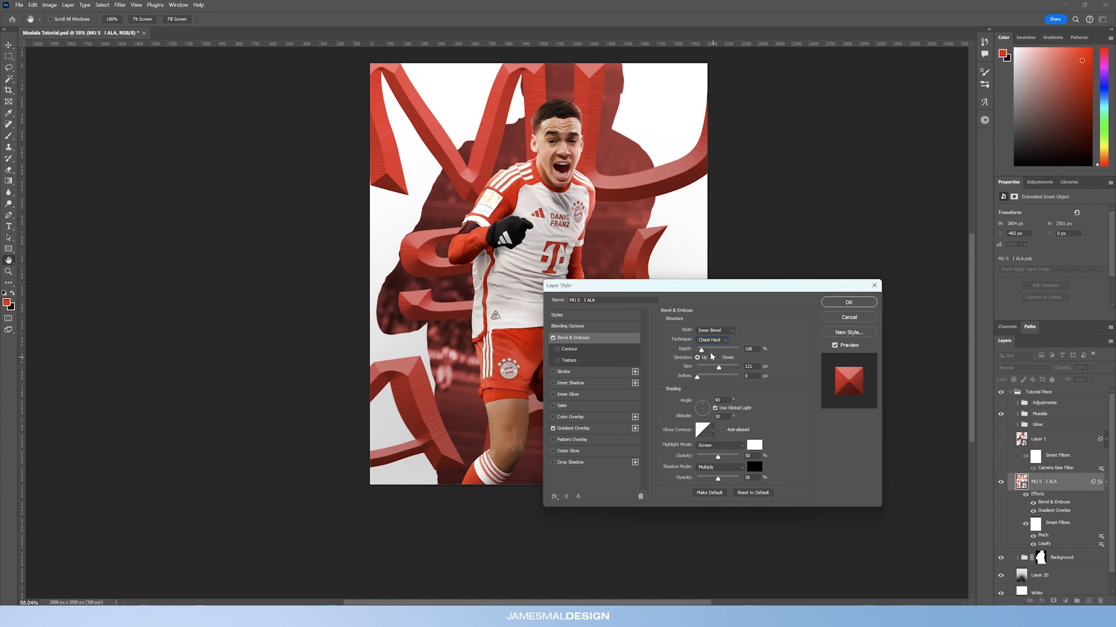
pyautogui.moveTo(701, 351); pyautogui.dragTo(741, 351)
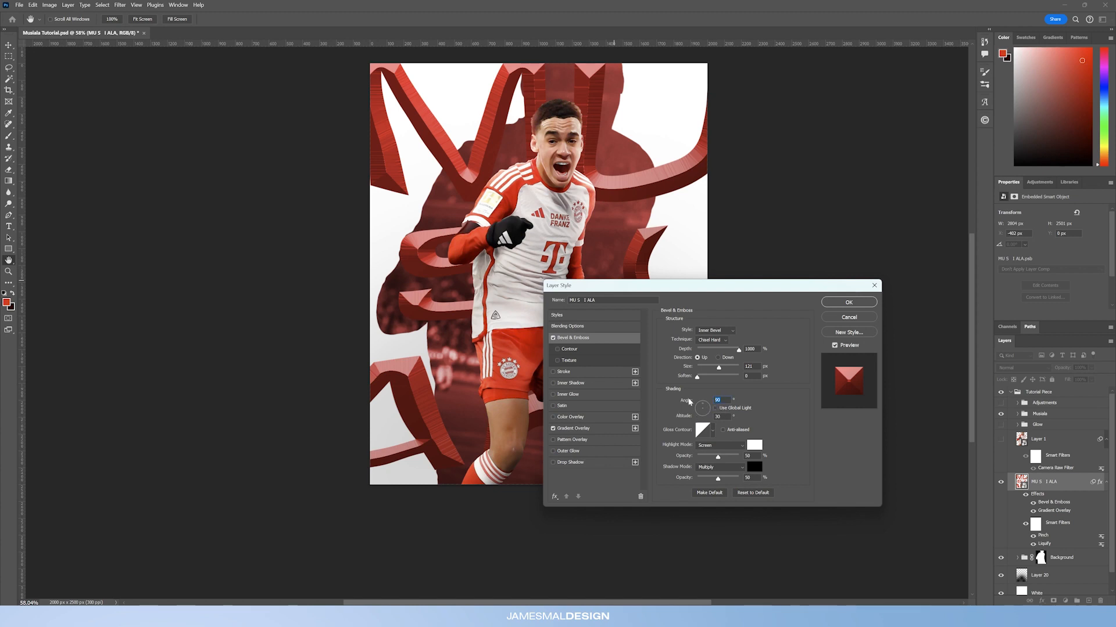
pyautogui.write('45')
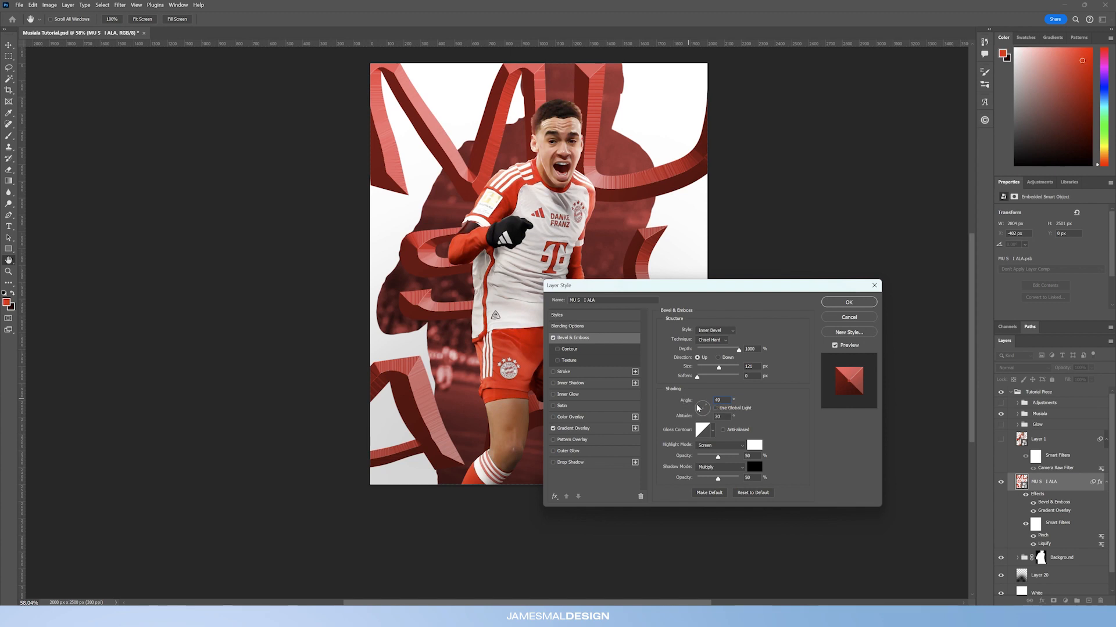
pyautogui.write('21')
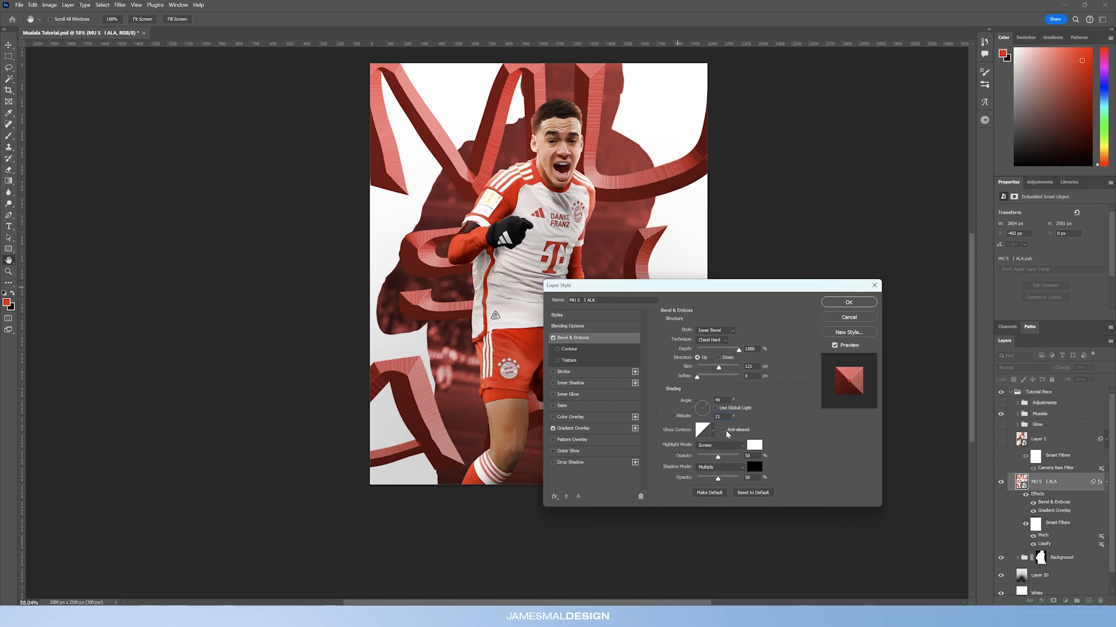
# Step: Choose a sharp, spiked gloss contour for the bevel
pyautogui.moveTo(718, 289); pyautogui.dragTo(725, 326)
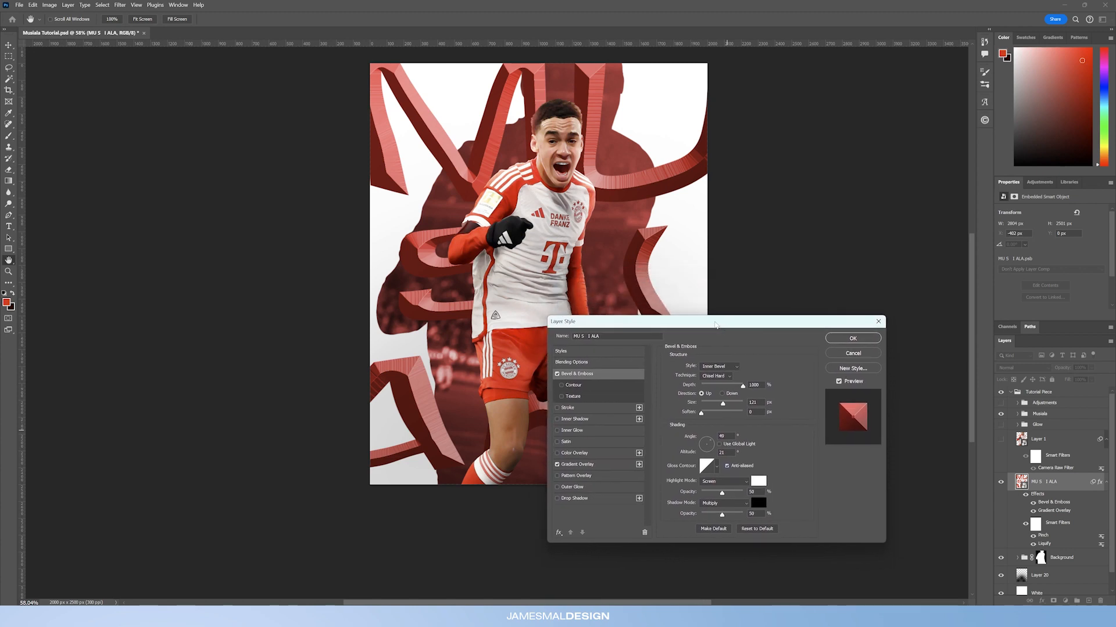
pyautogui.click(716, 467)
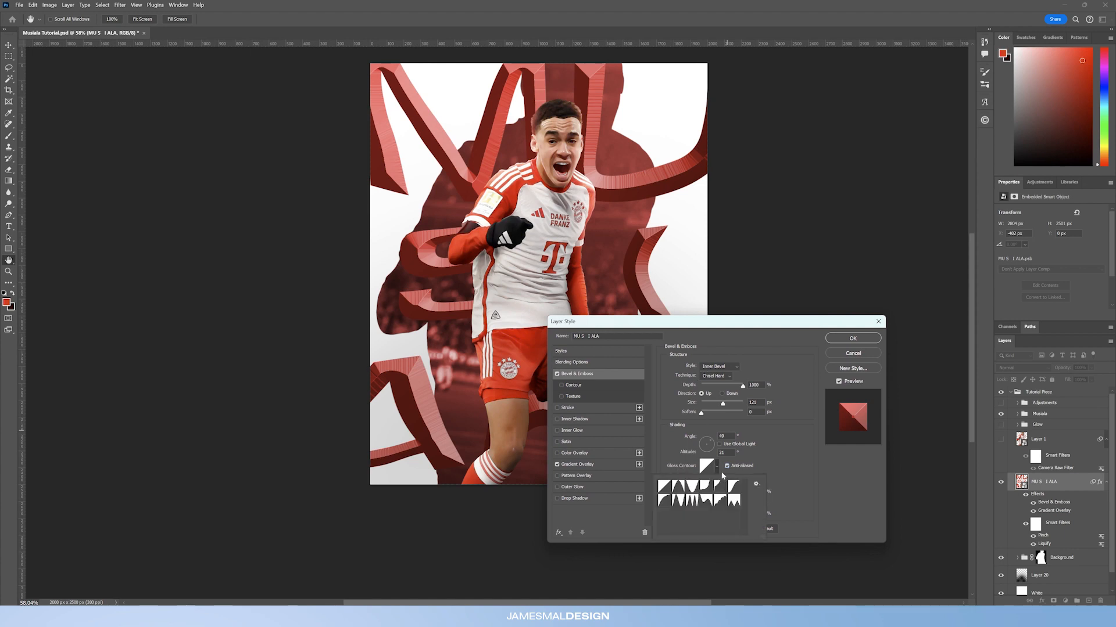
pyautogui.click(678, 502)
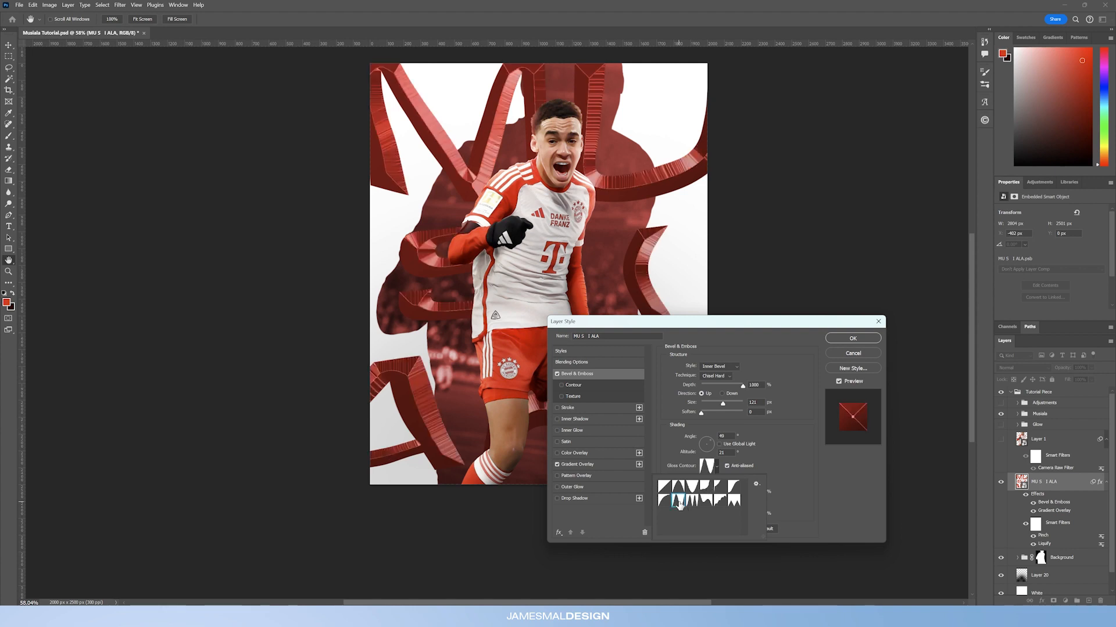
pyautogui.click(775, 459)
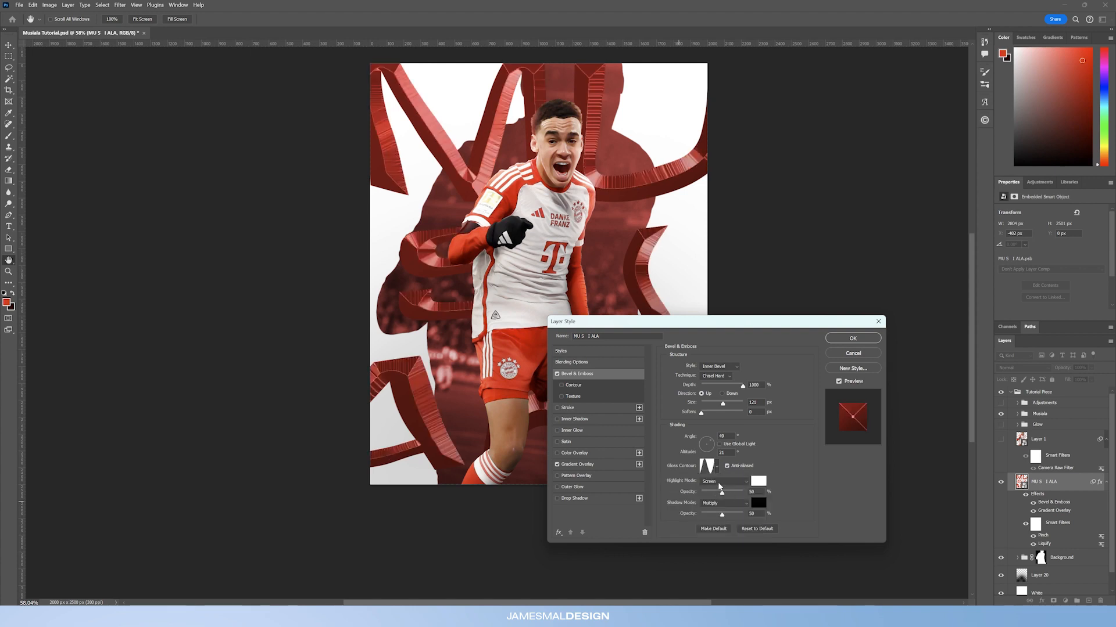
# Step: Set the bevel highlight mode to Color Dodge and the shadow opacity to about 34%, then apply the layer style
pyautogui.click(722, 482)
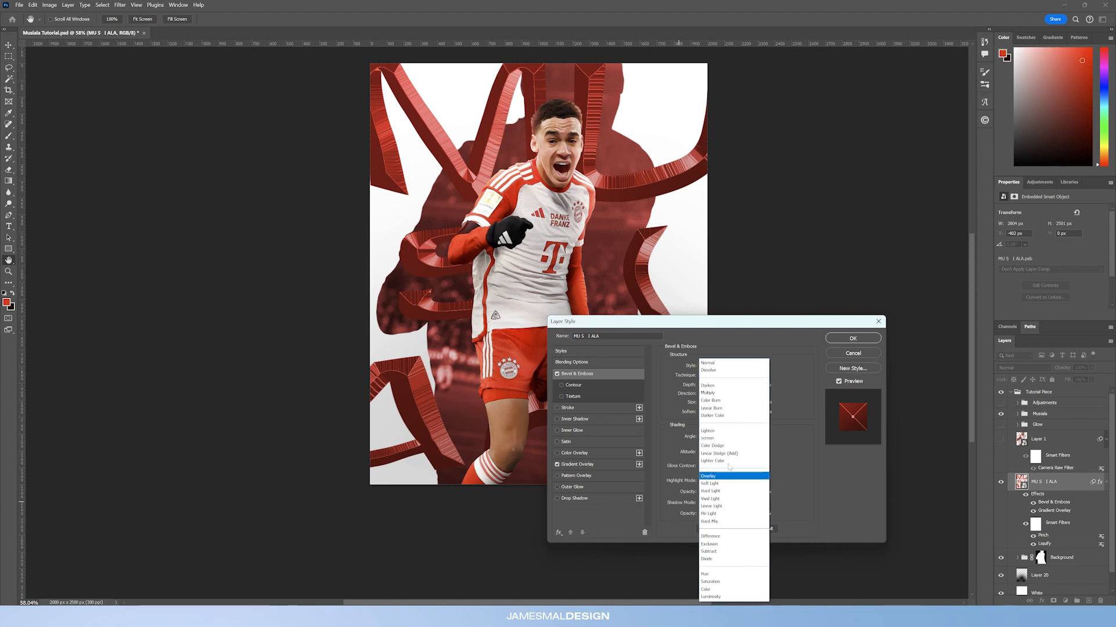
pyautogui.click(726, 446)
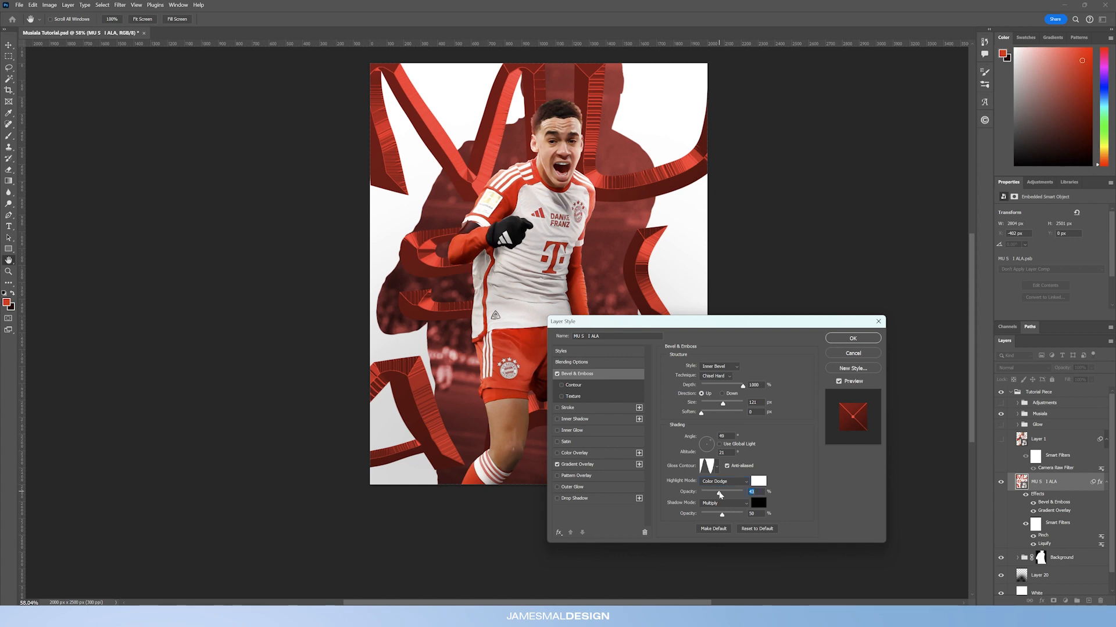
pyautogui.moveTo(721, 516); pyautogui.dragTo(714, 517)
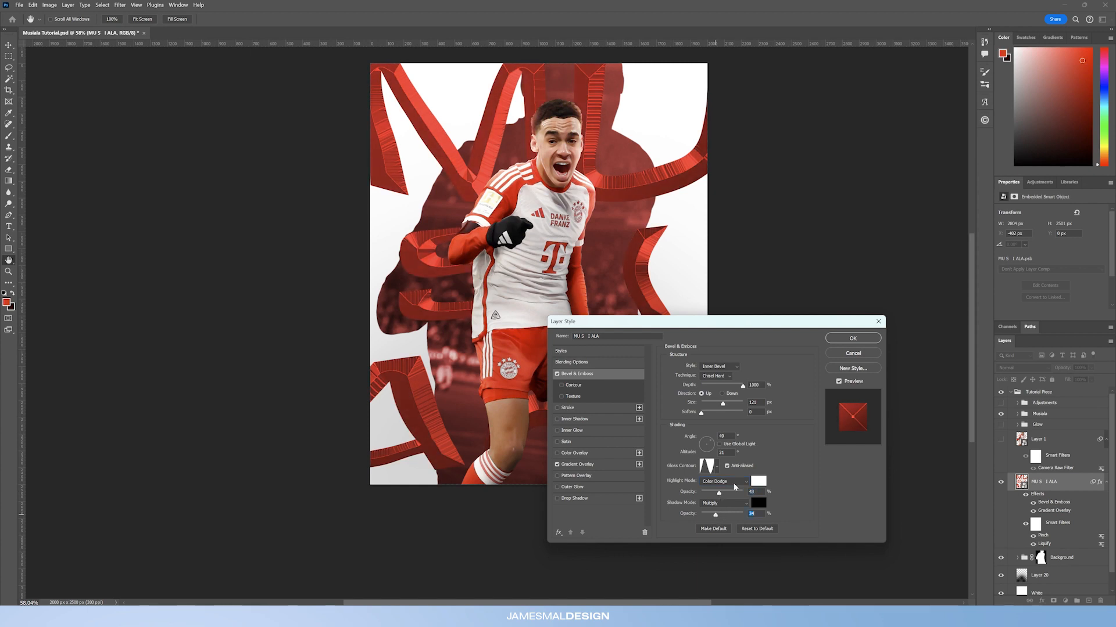
pyautogui.click(846, 342)
pyautogui.moveTo(655, 176); pyautogui.dragTo(572, 190)
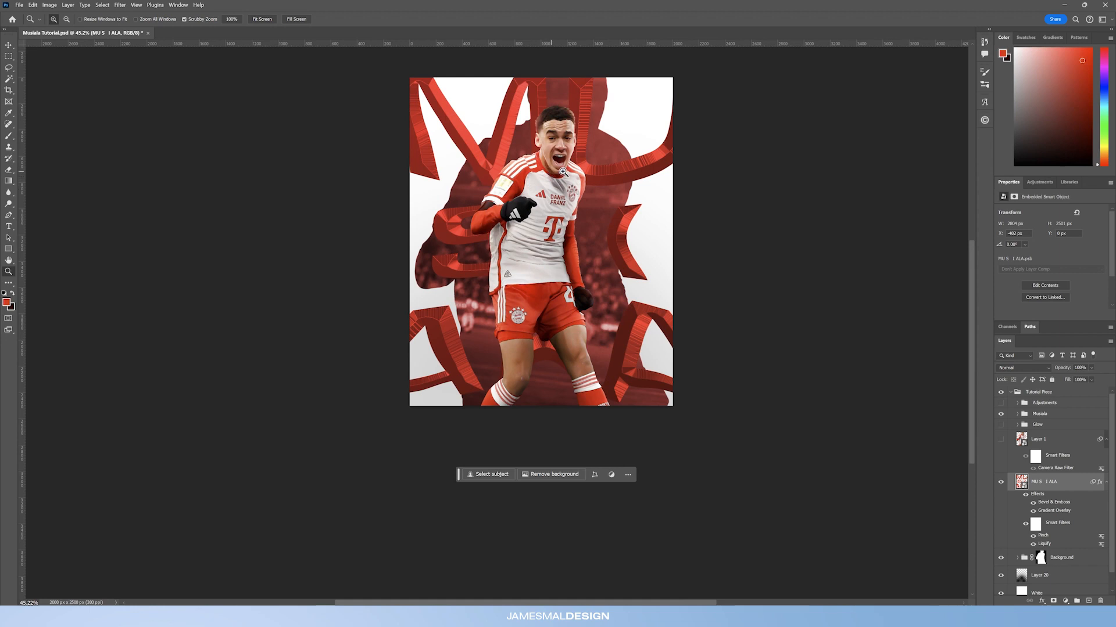
pyautogui.moveTo(558, 145); pyautogui.dragTo(555, 147)
pyautogui.moveTo(555, 201); pyautogui.dragTo(573, 398)
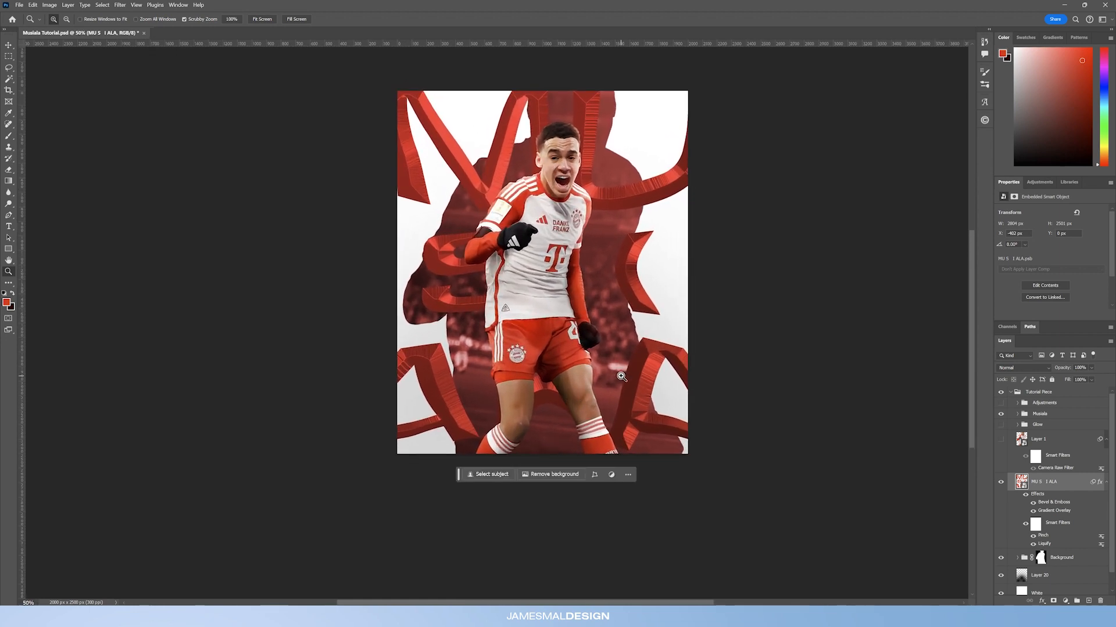
pyautogui.moveTo(552, 221); pyautogui.dragTo(544, 250)
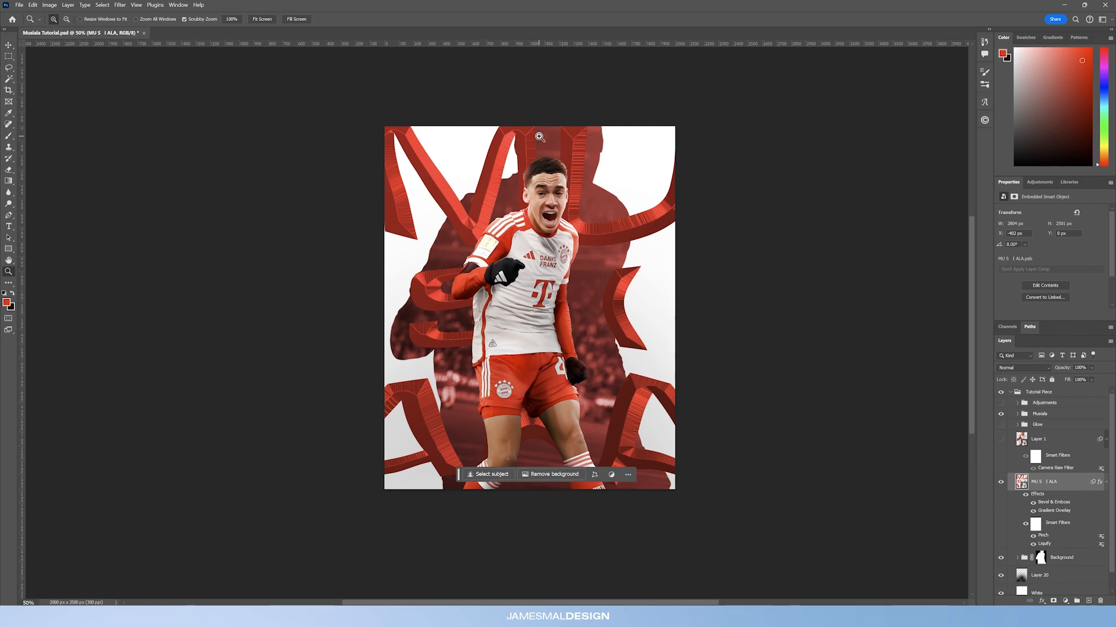
pyautogui.moveTo(560, 202); pyautogui.dragTo(551, 202)
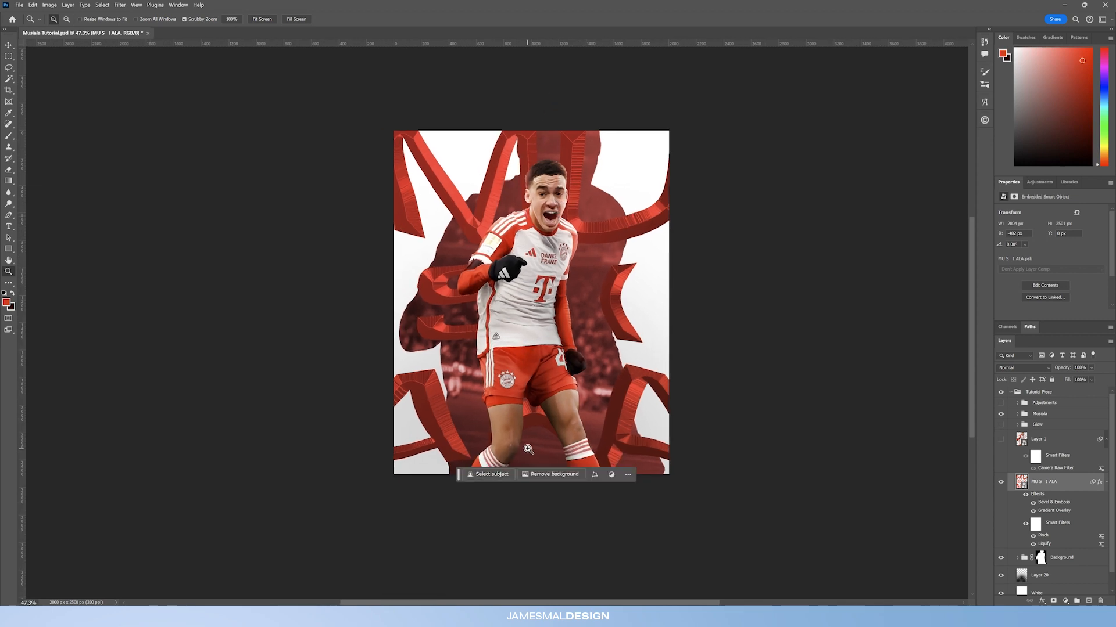
# Step: Convert the beveled MUSIALA text layer with its effects into a smart object
pyautogui.rightClick(1080, 484)
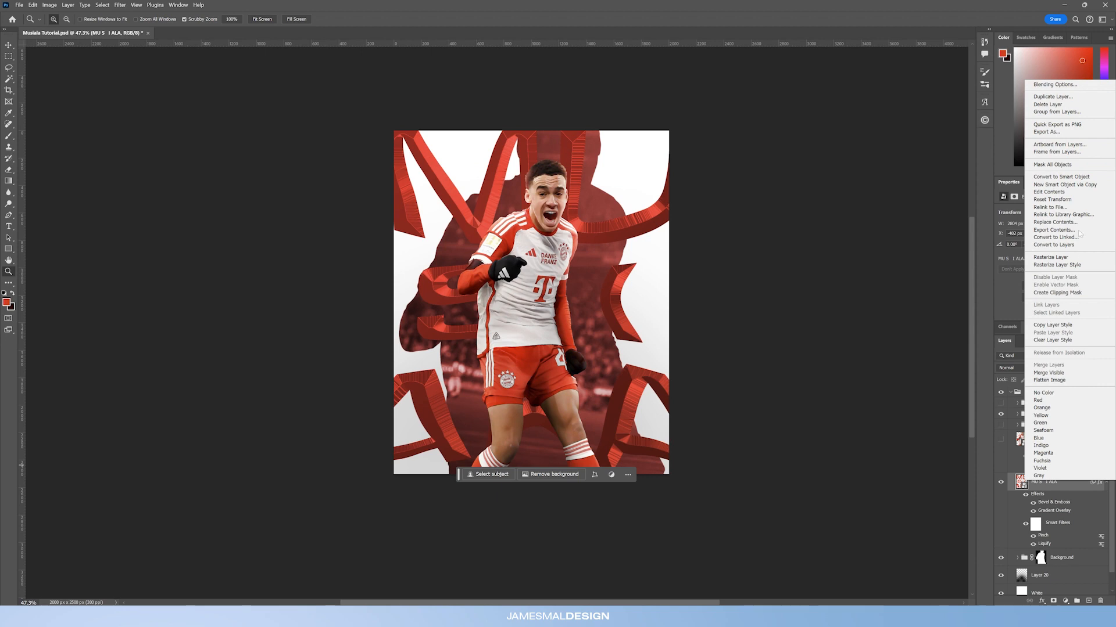
pyautogui.click(1061, 177)
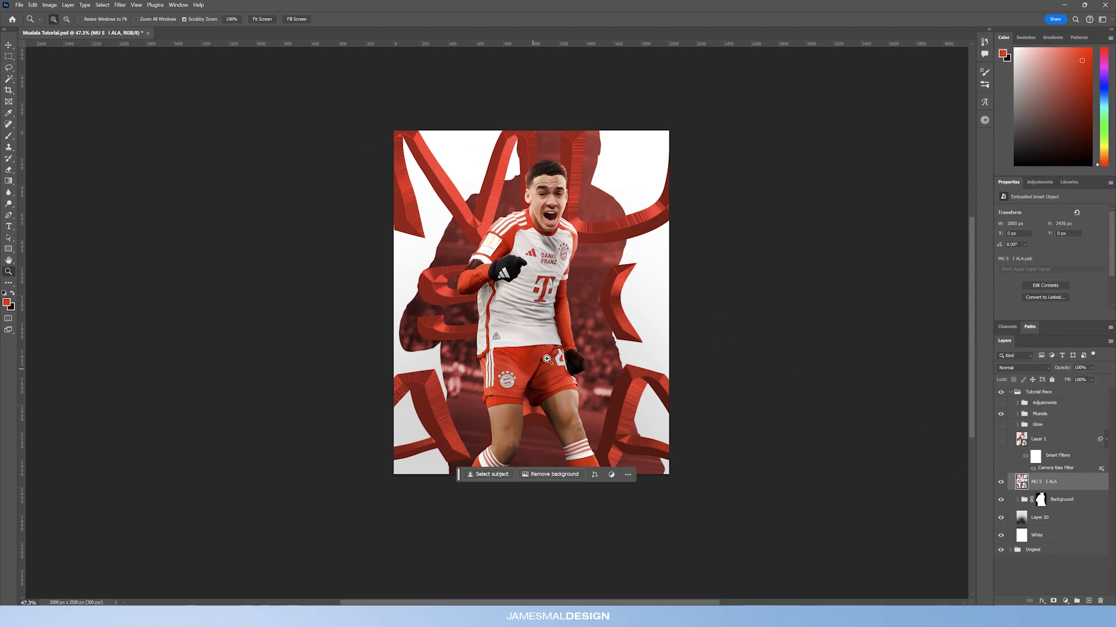
# Step: Open Field Blur on the text smart object with pins shown, keeping the centre pin over the player at 0 px blur
pyautogui.moveTo(459, 474); pyautogui.dragTo(733, 544)
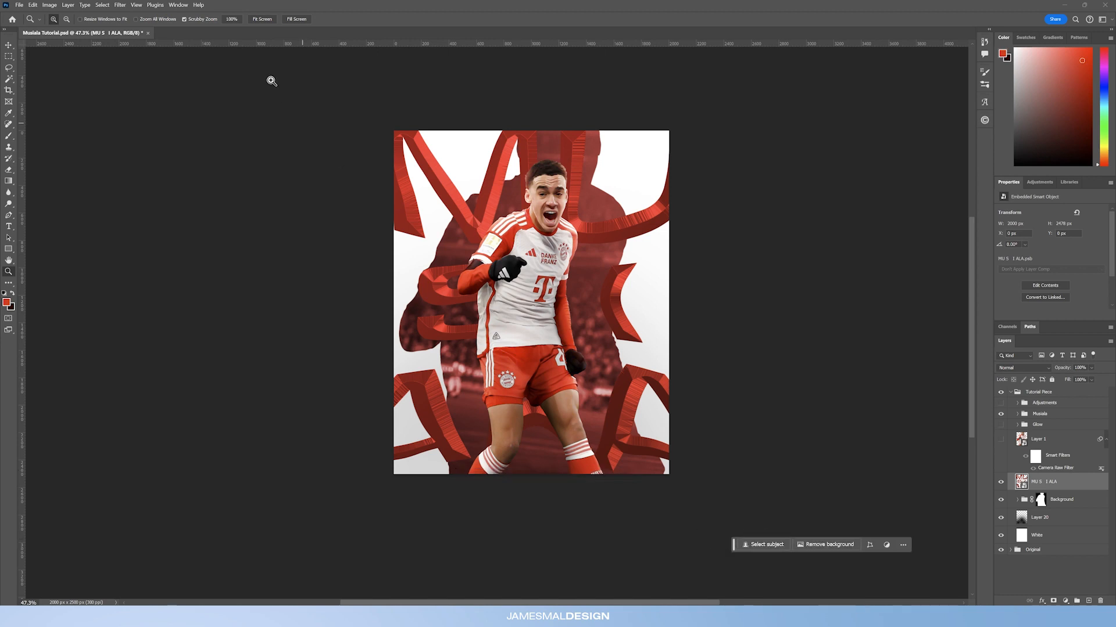
pyautogui.click(113, 6)
pyautogui.moveTo(188, 120)
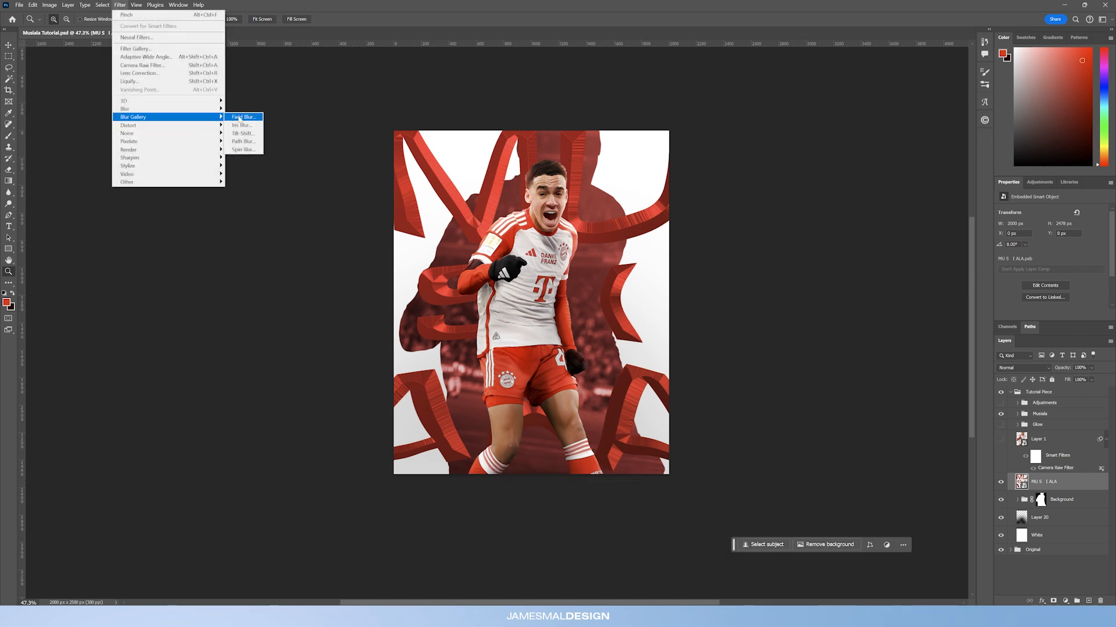
pyautogui.click(239, 118)
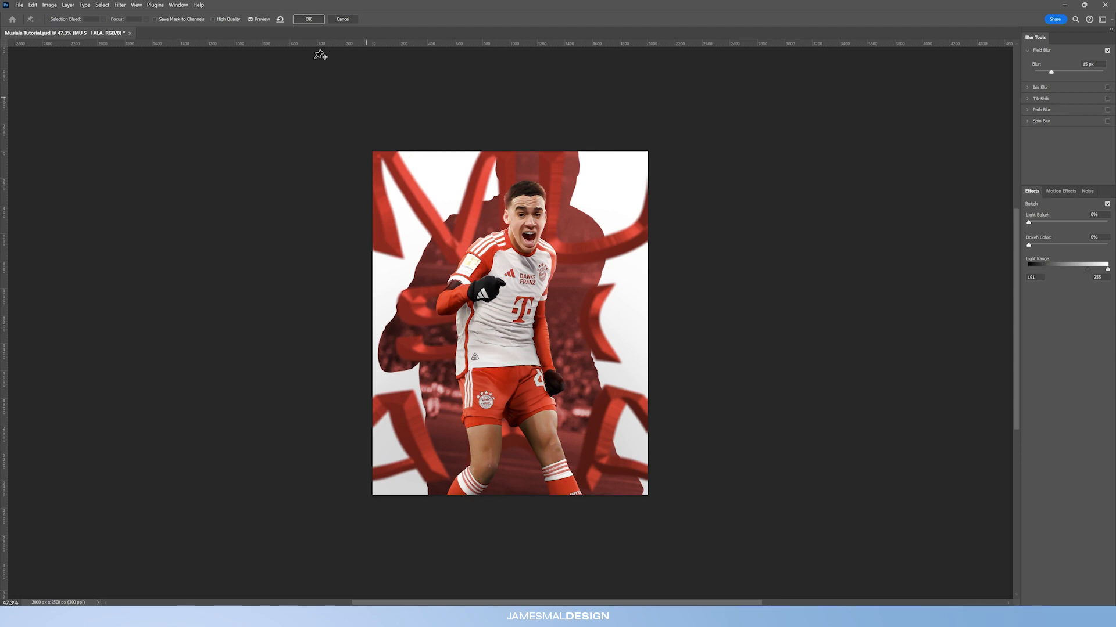
pyautogui.click(137, 5)
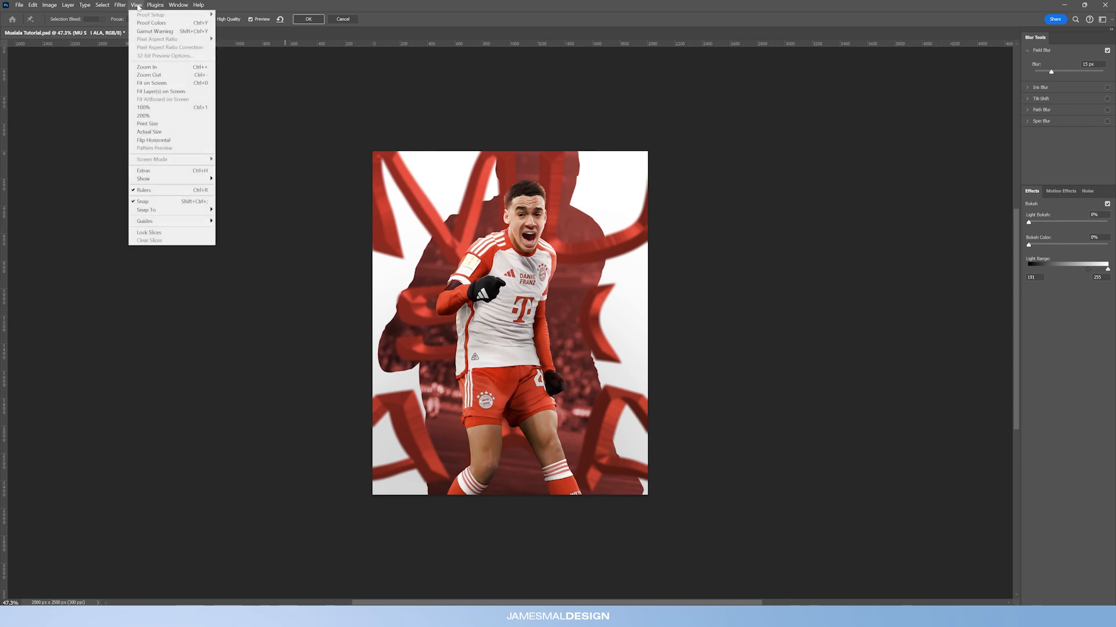
pyautogui.moveTo(180, 179)
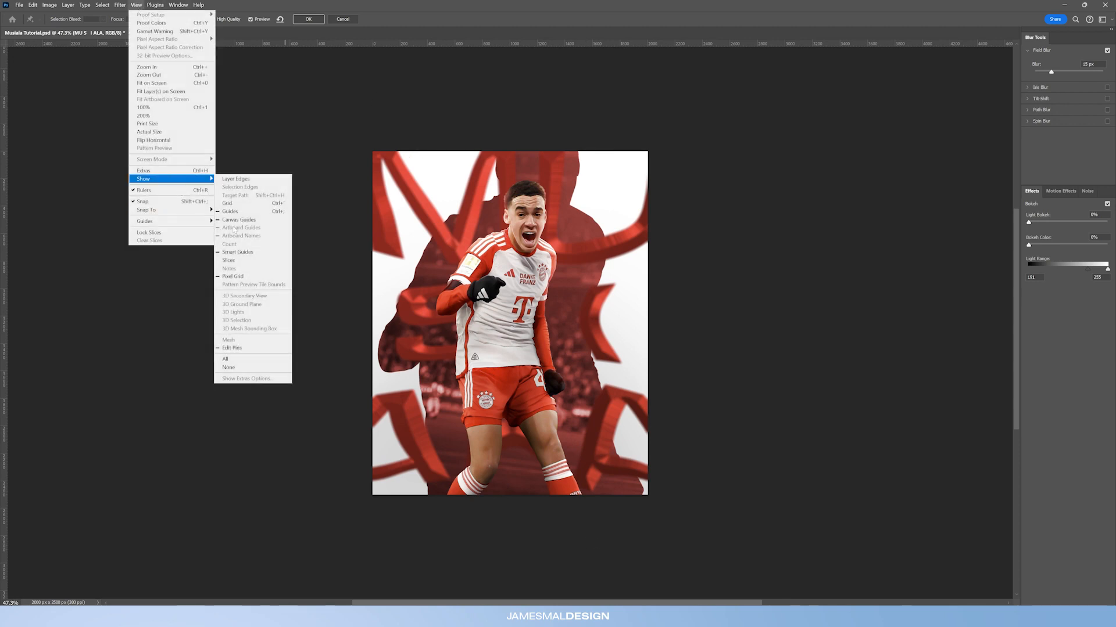
pyautogui.click(234, 347)
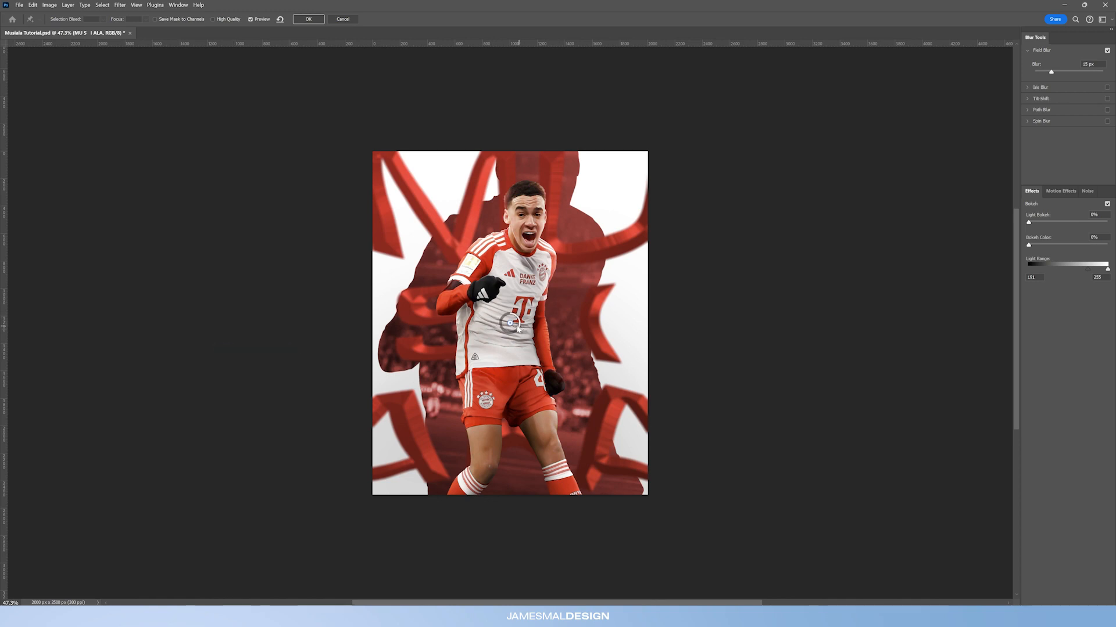
pyautogui.moveTo(510, 326); pyautogui.dragTo(514, 287)
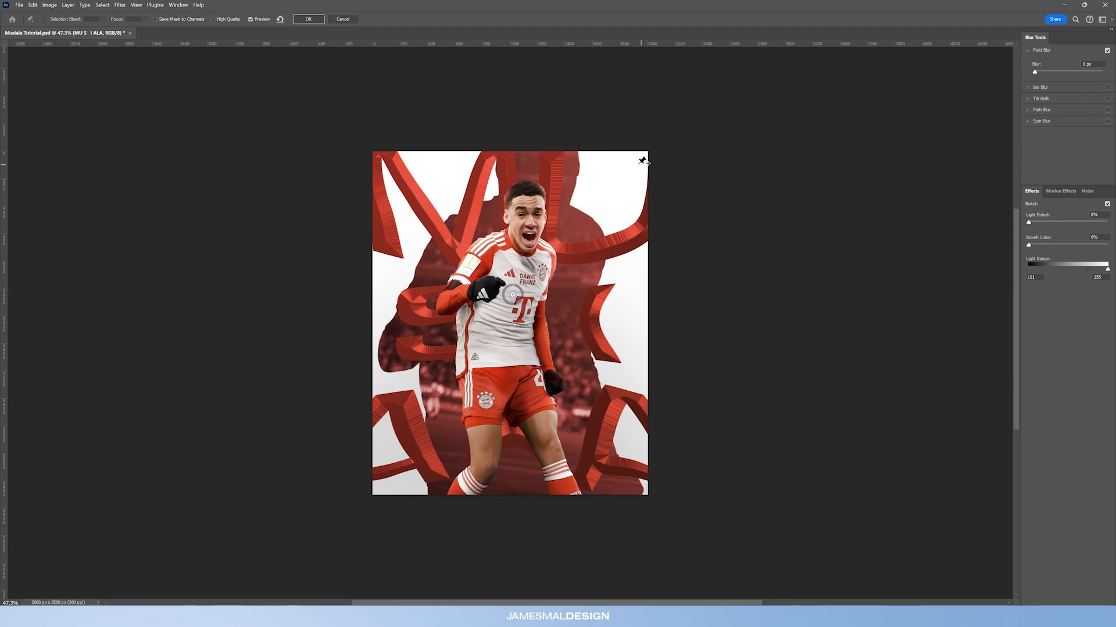
# Step: Add field blur pins in the four canvas corners with about 80 px blur each and apply the filter
pyautogui.click(390, 157)
pyautogui.moveTo(397, 168)
pyautogui.mouseDown()
pyautogui.moveTo(378, 168)
pyautogui.moveTo(385, 156)
pyautogui.mouseUp()
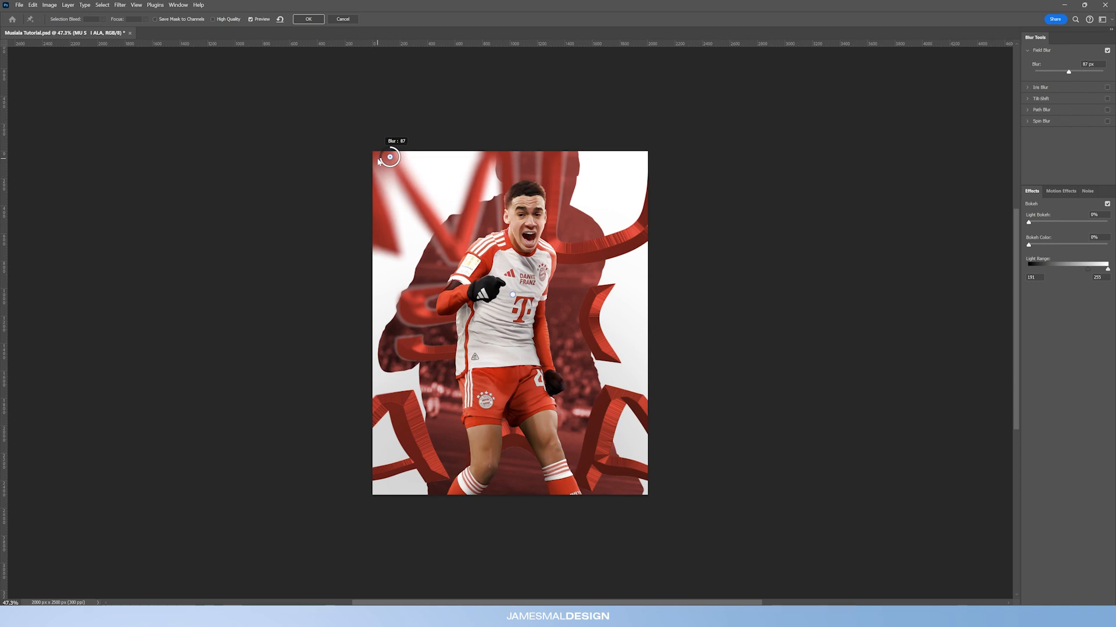
pyautogui.moveTo(386, 162); pyautogui.dragTo(380, 162)
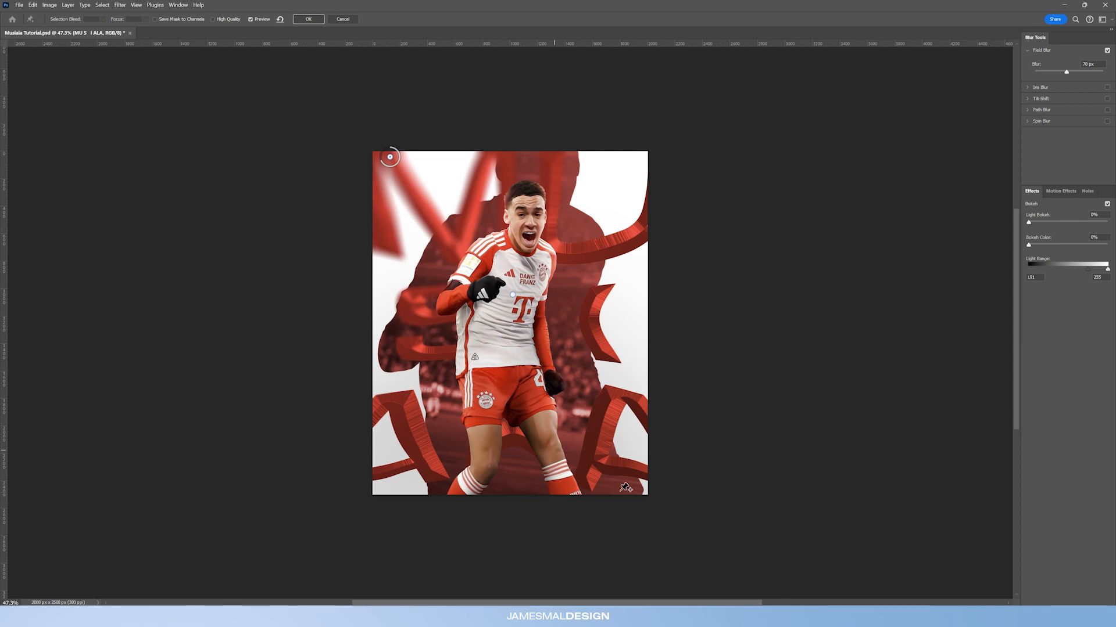
pyautogui.click(648, 483)
pyautogui.moveTo(649, 484); pyautogui.dragTo(639, 493)
pyautogui.click(377, 474)
pyautogui.moveTo(381, 483); pyautogui.dragTo(366, 479)
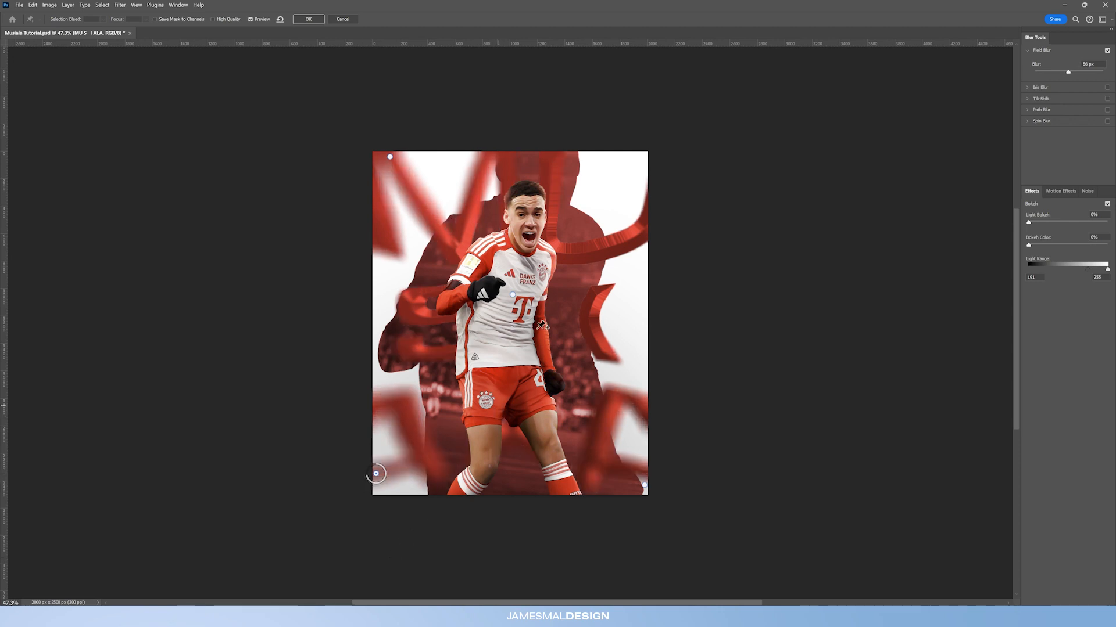
pyautogui.click(644, 192)
pyautogui.moveTo(650, 200); pyautogui.dragTo(638, 211)
pyautogui.moveTo(513, 297); pyautogui.dragTo(504, 314)
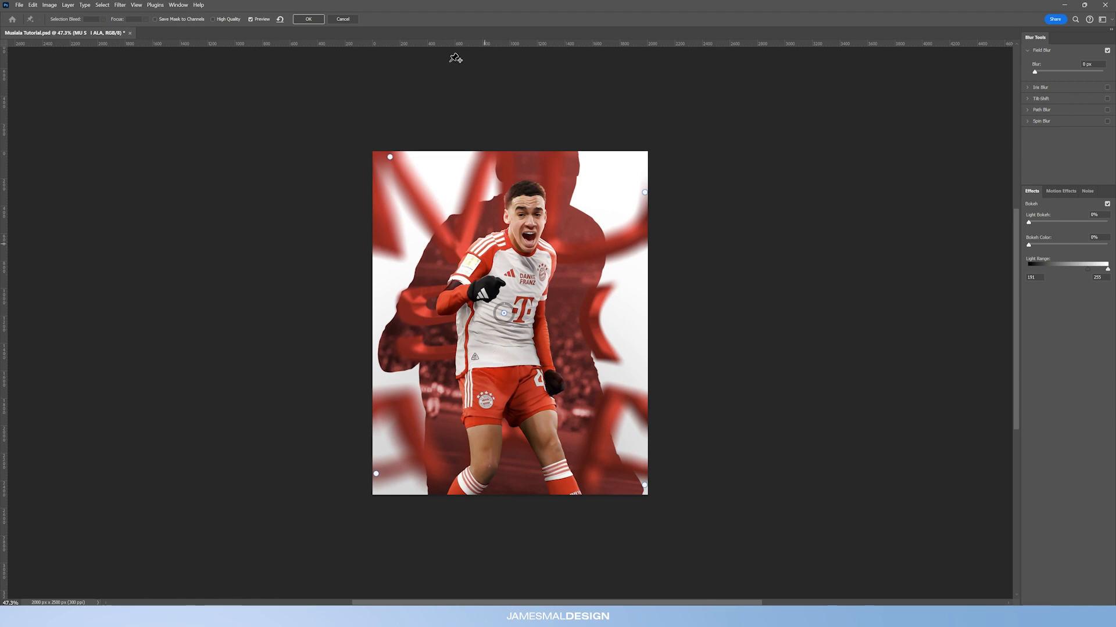
pyautogui.click(308, 19)
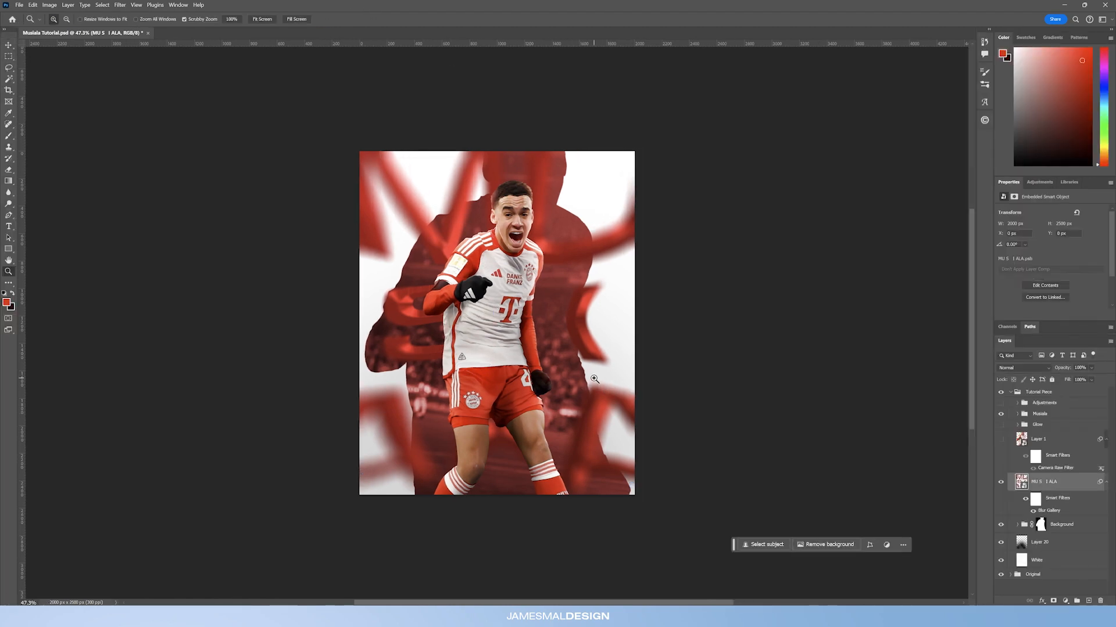
# Step: Group the blurred text layer and add a new empty layer inside the group above it
pyautogui.moveTo(484, 296); pyautogui.dragTo(533, 309)
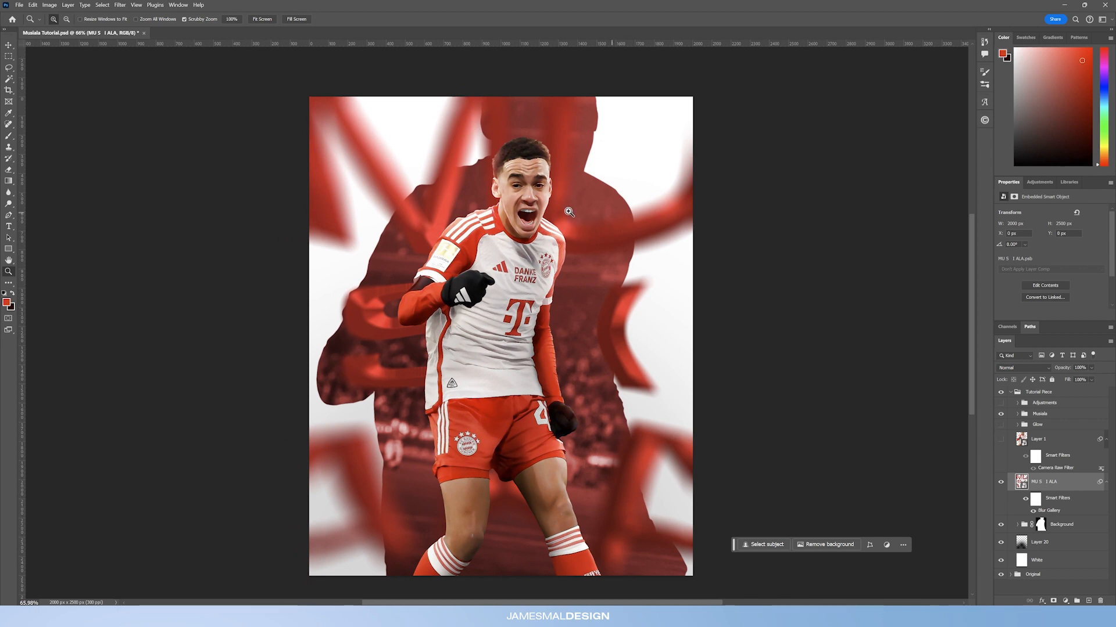
pyautogui.moveTo(567, 212); pyautogui.dragTo(551, 229)
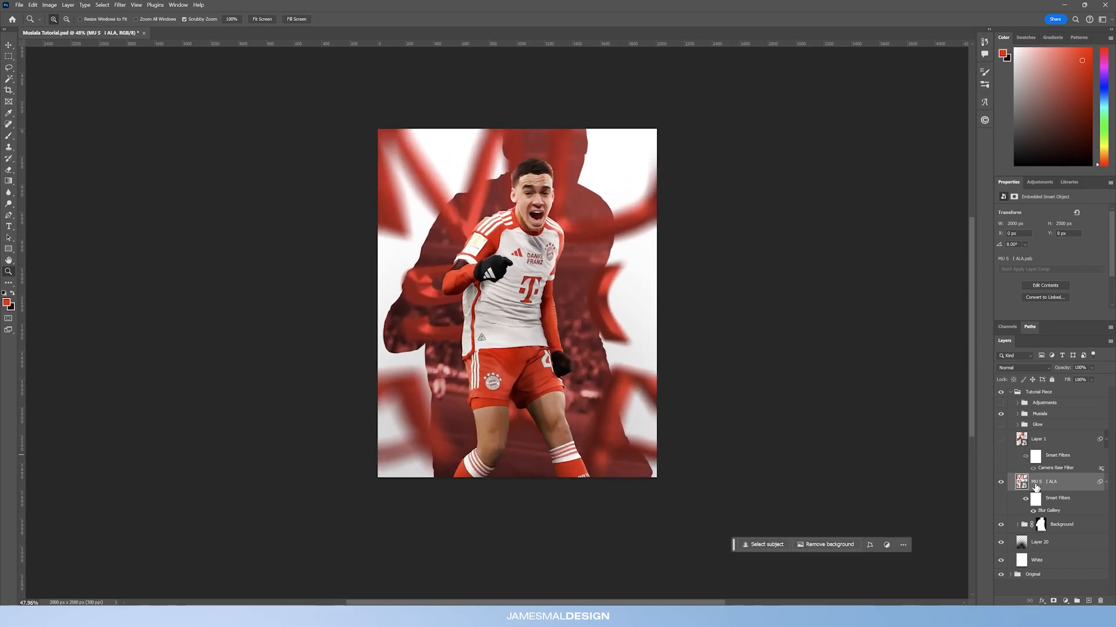
pyautogui.hotkey('ctrl', 'g')
pyautogui.click(1089, 601)
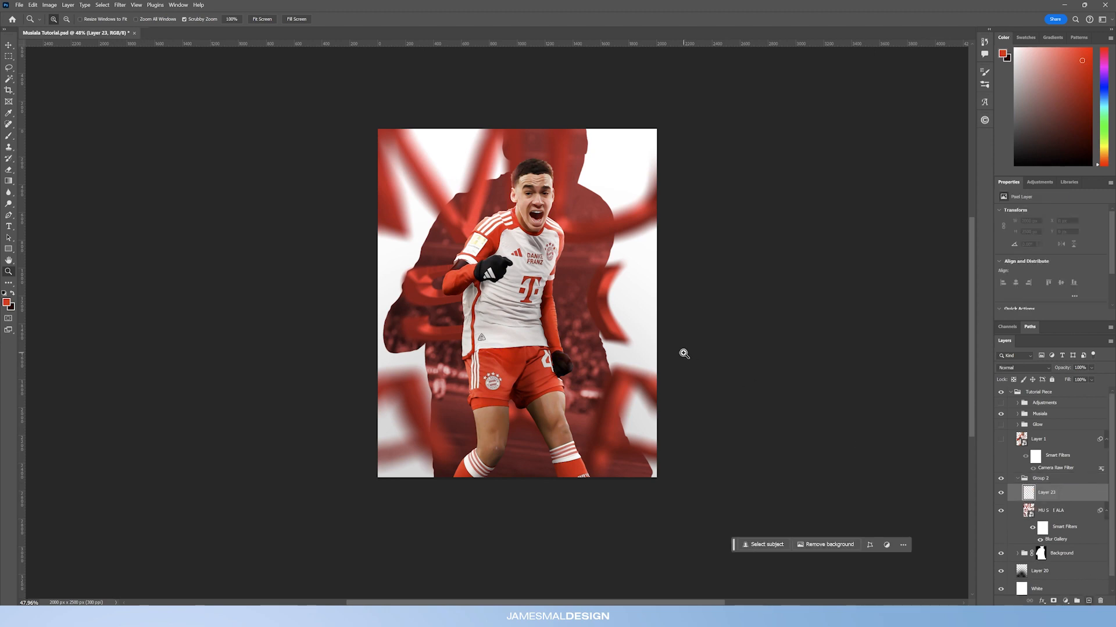
pyautogui.keyDown('alt'); pyautogui.click(1061, 500); pyautogui.keyUp('alt')
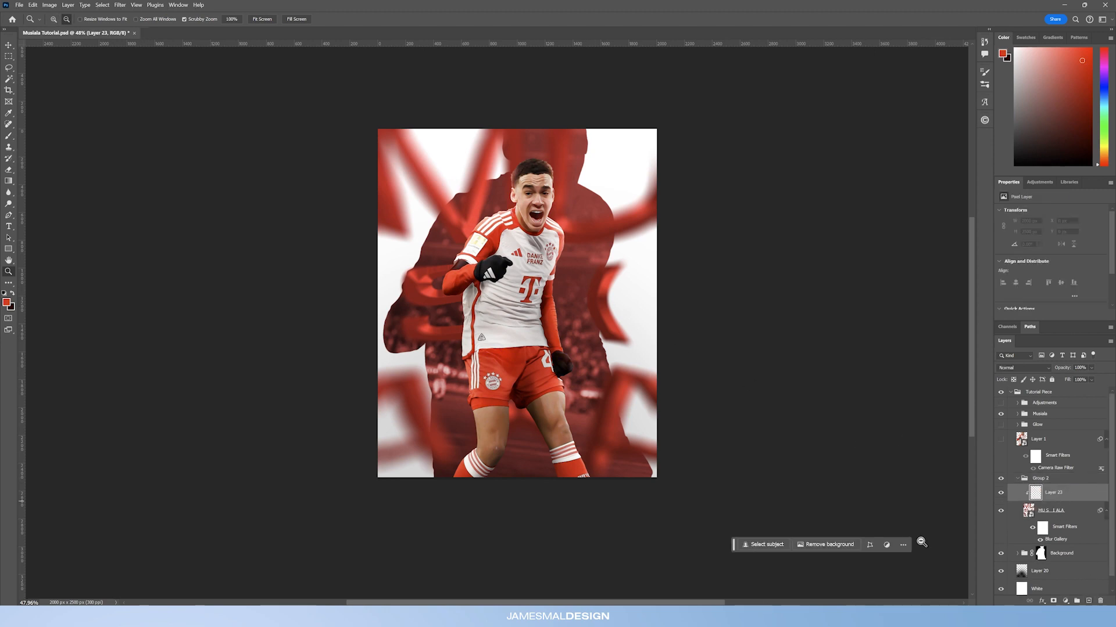
pyautogui.scroll(1, 509, 273)
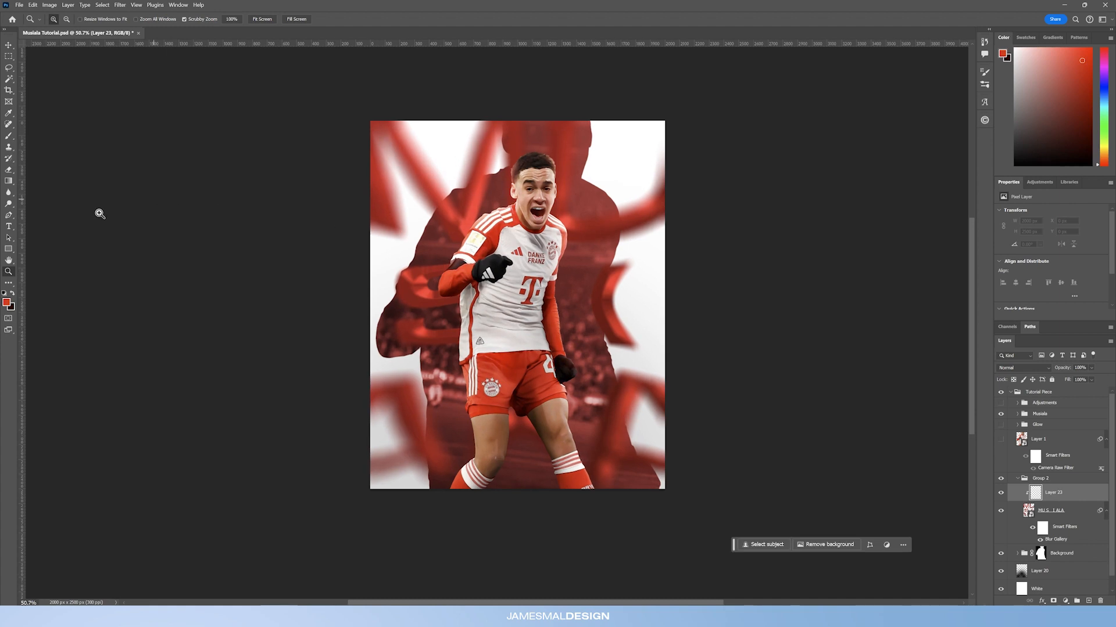
# Step: Pick the brush with the red foreground colour and set the new layer's blend mode to Linear Dodge (Add)
pyautogui.press('b')
pyautogui.click(6, 302)
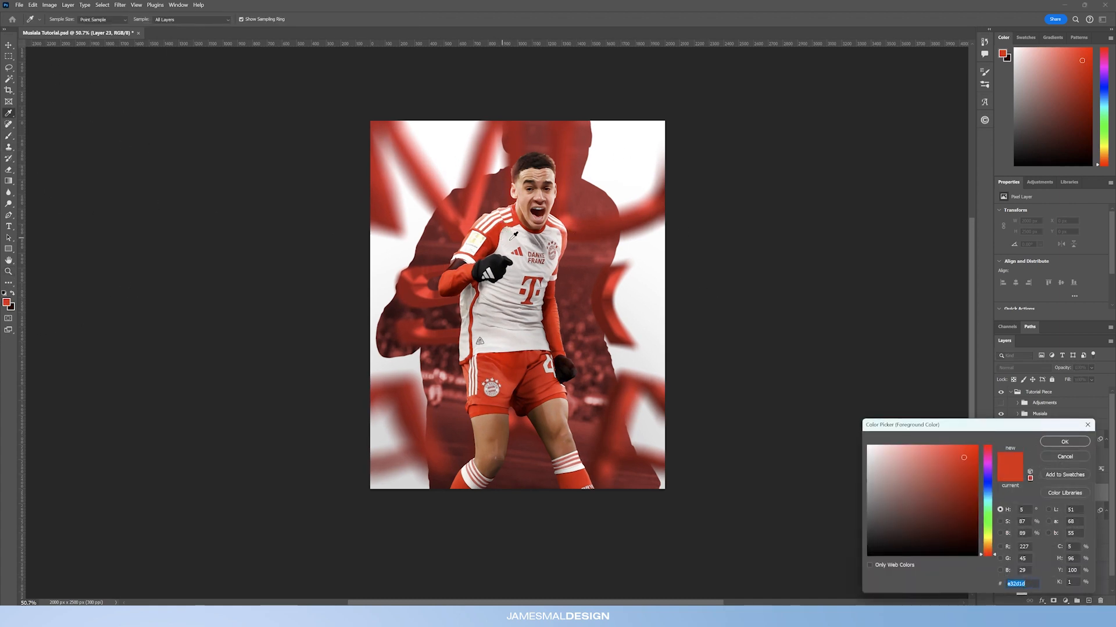
pyautogui.click(1056, 443)
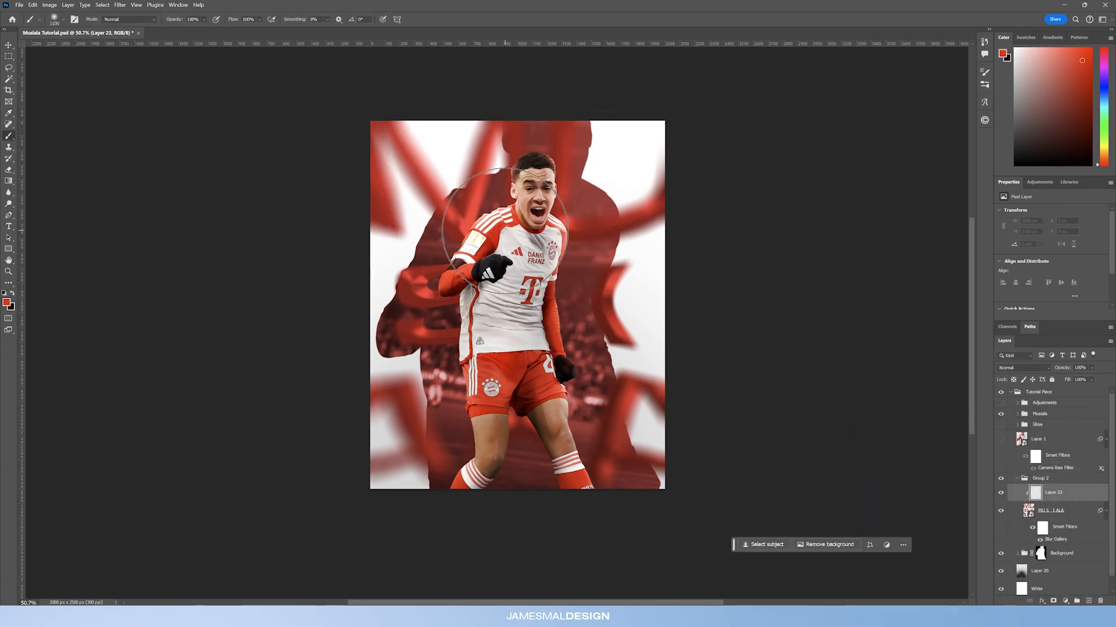
pyautogui.click(1000, 425)
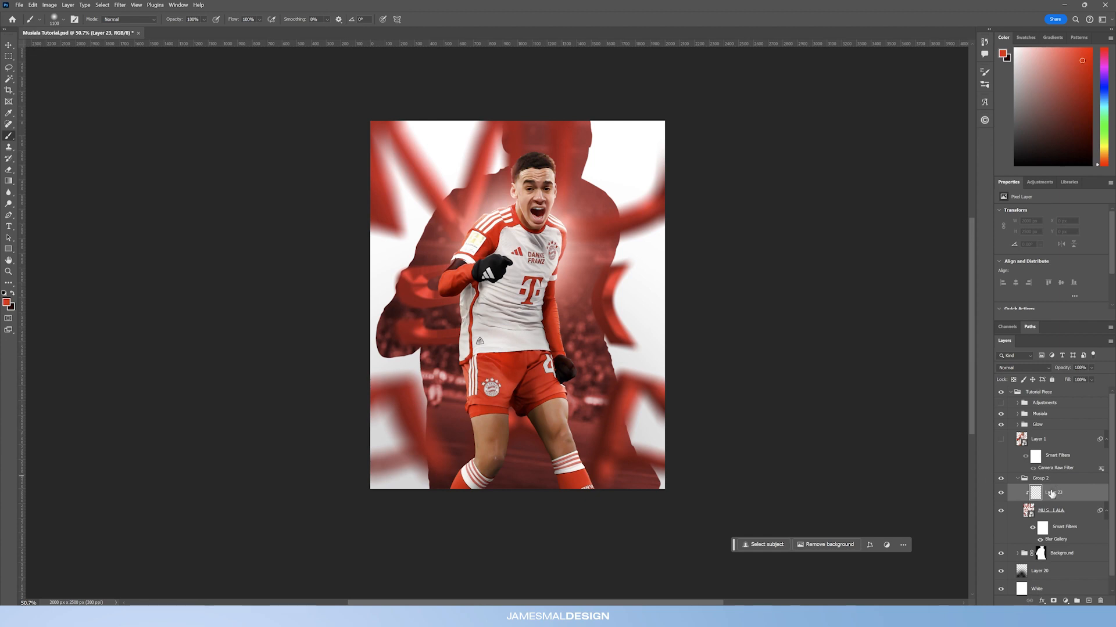
pyautogui.press('[')
pyautogui.press('[')
pyautogui.press('[')
pyautogui.press('[')
pyautogui.press('[')
pyautogui.press('[')
pyautogui.press('[')
pyautogui.press('[')
pyautogui.press('[')
pyautogui.press('[')
pyautogui.press('[')
pyautogui.press('[')
pyautogui.click(1022, 368)
pyautogui.click(1025, 456)
# Step: Paint red glow strokes around the player's shoulders, sides and legs on the new layer, redoing one stroke
pyautogui.press(']')
pyautogui.moveTo(415, 376); pyautogui.dragTo(461, 452)
pyautogui.moveTo(432, 395); pyautogui.dragTo(456, 457)
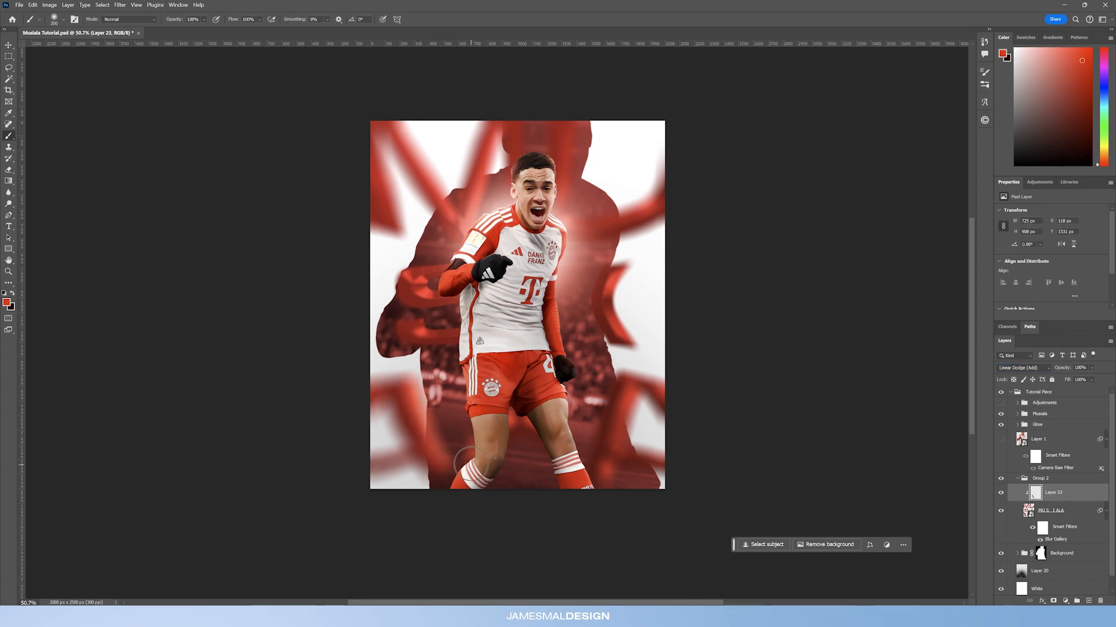
pyautogui.press(']')
pyautogui.moveTo(407, 341); pyautogui.dragTo(509, 344)
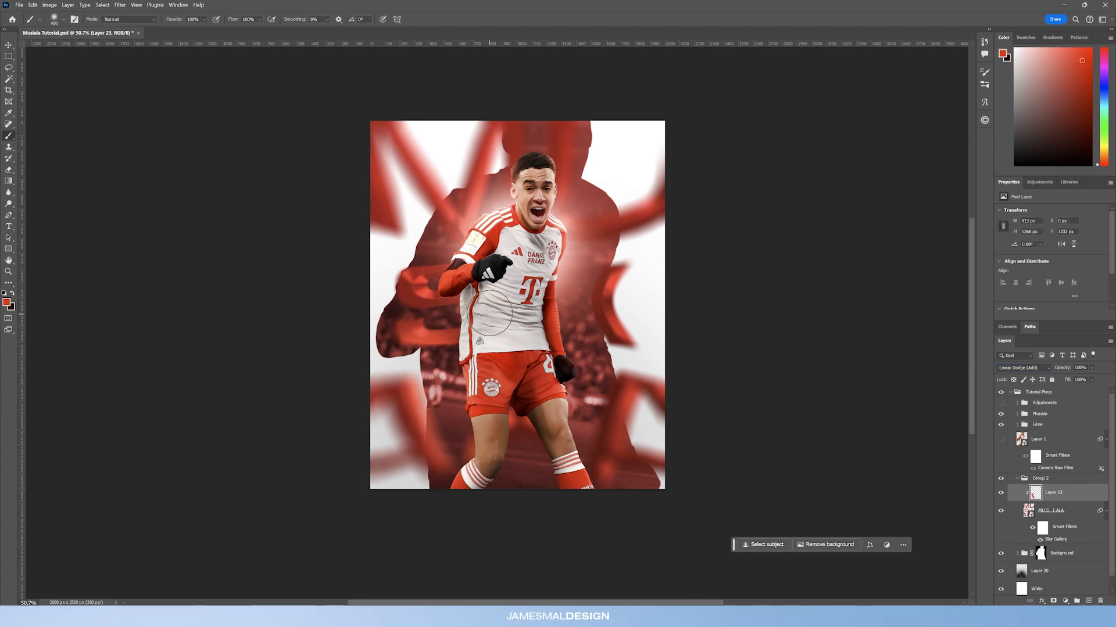
pyautogui.hotkey('ctrl', 'z')
pyautogui.moveTo(509, 173); pyautogui.dragTo(462, 266)
pyautogui.press('[')
pyautogui.press('[')
pyautogui.press('[')
pyautogui.moveTo(552, 256); pyautogui.dragTo(722, 220)
pyautogui.moveTo(592, 250); pyautogui.dragTo(721, 210)
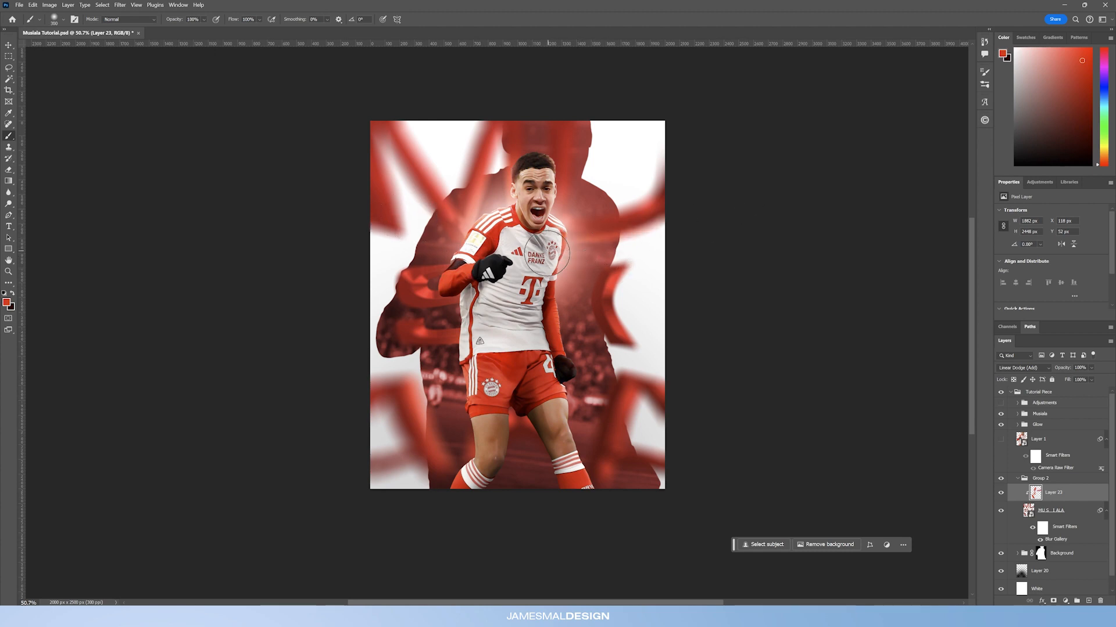
pyautogui.press(']')
pyautogui.press(']')
pyautogui.press(']')
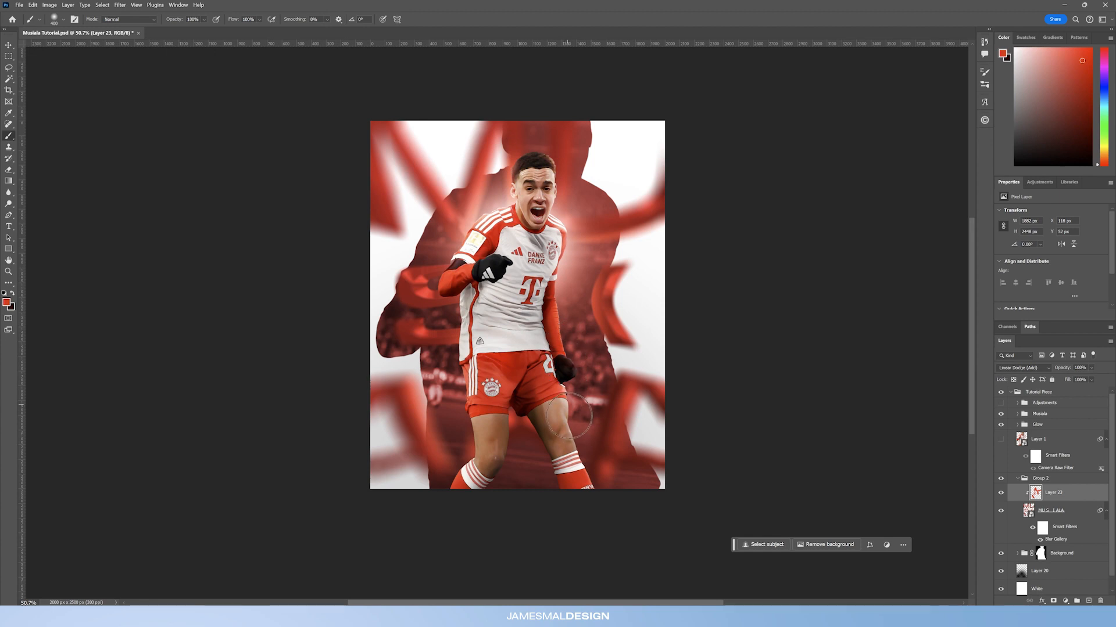
pyautogui.press('[')
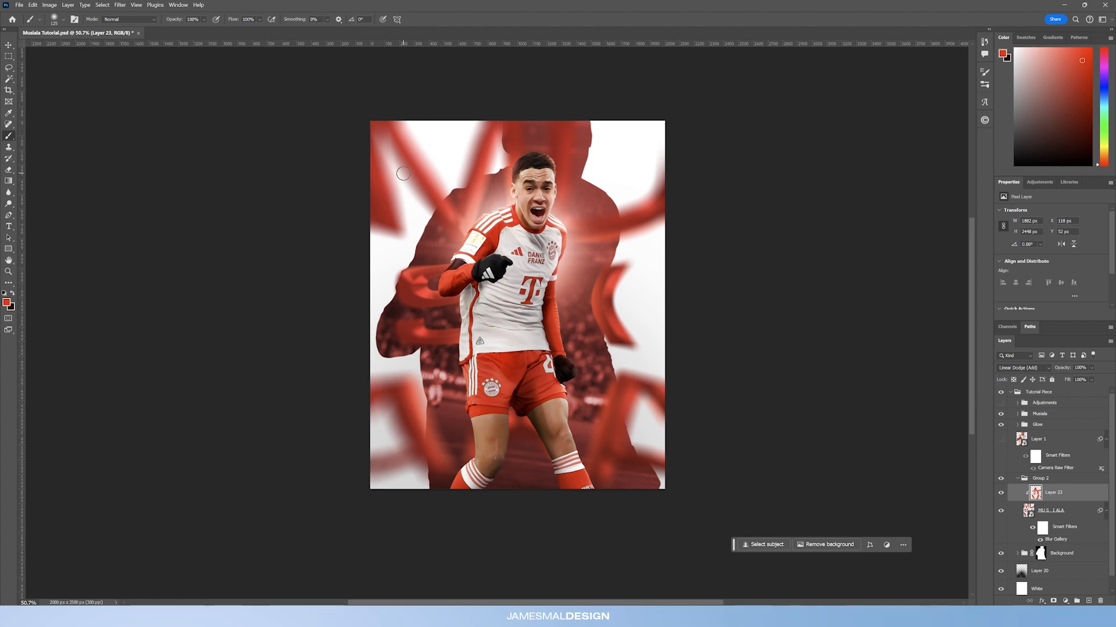
# Step: Toggle the red glow layer's visibility to compare the image with and without it
pyautogui.click(1000, 494)
pyautogui.click(1000, 495)
pyautogui.click(1001, 494)
pyautogui.click(1000, 494)
pyautogui.click(1000, 494)
pyautogui.click(1001, 494)
pyautogui.click(1000, 495)
pyautogui.click(1000, 494)
pyautogui.click(1000, 494)
pyautogui.click(1000, 495)
# Step: Add a new layer beneath the red glow layer, swap to the light colour and set its opacity to 26%
pyautogui.click(1063, 520)
pyautogui.click(1089, 601)
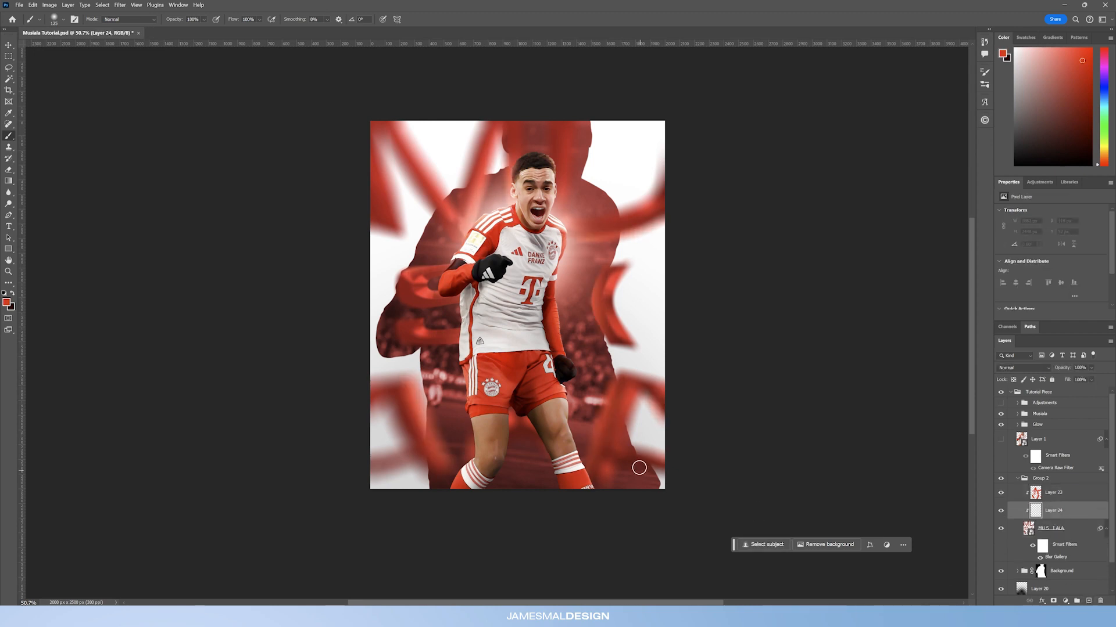
pyautogui.press('x')
pyautogui.press(']')
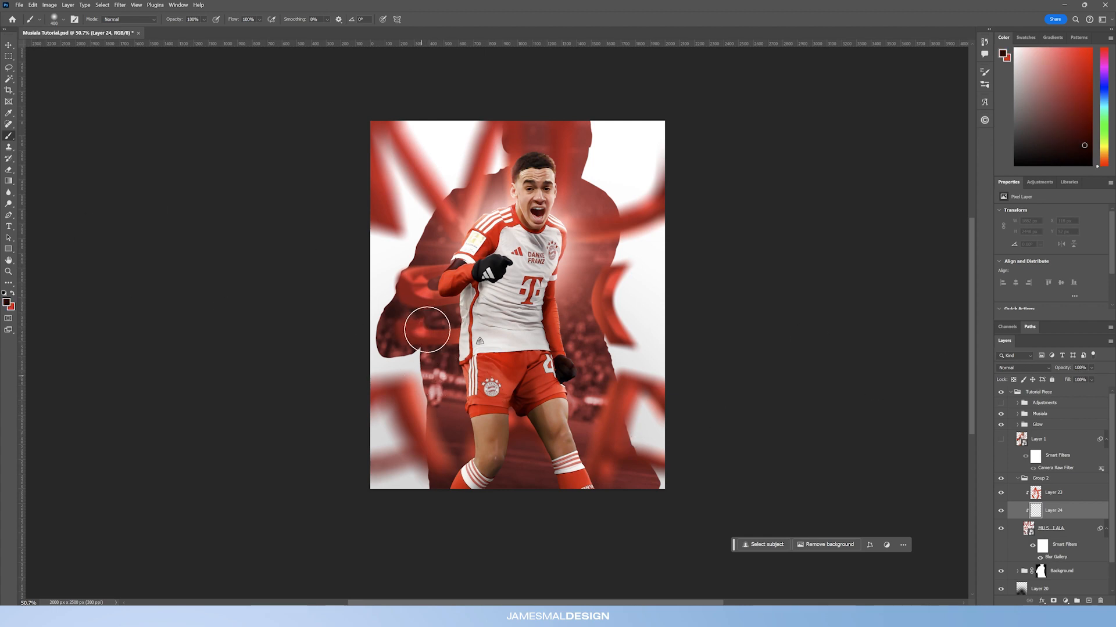
pyautogui.moveTo(1062, 368); pyautogui.dragTo(913, 382)
# Step: Paint soft light strokes around the player's torso, legs and shoulders on the new layer
pyautogui.press('[')
pyautogui.press('[')
pyautogui.moveTo(378, 428)
pyautogui.mouseDown()
pyautogui.moveTo(440, 492)
pyautogui.moveTo(432, 486)
pyautogui.moveTo(618, 462)
pyautogui.moveTo(637, 412)
pyautogui.moveTo(621, 493)
pyautogui.moveTo(626, 467)
pyautogui.mouseUp()
pyautogui.press(']')
pyautogui.moveTo(634, 255)
pyautogui.mouseDown()
pyautogui.moveTo(632, 275)
pyautogui.moveTo(667, 331)
pyautogui.mouseUp()
pyautogui.moveTo(657, 183)
pyautogui.mouseDown()
pyautogui.moveTo(587, 199)
pyautogui.moveTo(672, 164)
pyautogui.moveTo(601, 189)
pyautogui.moveTo(601, 115)
pyautogui.moveTo(572, 147)
pyautogui.mouseUp()
pyautogui.press('[')
pyautogui.press('[')
pyautogui.press('[')
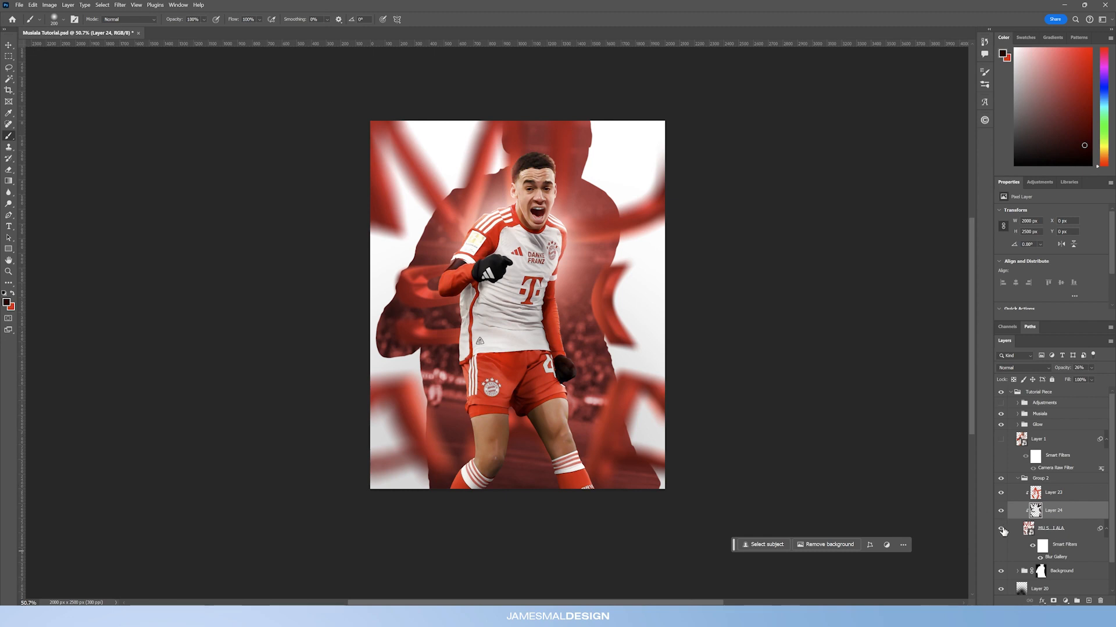
# Step: Toggle the two glow layers' visibility to compare their effect on the image
pyautogui.click(1000, 511)
pyautogui.click(1000, 510)
pyautogui.click(1000, 510)
pyautogui.click(1000, 511)
pyautogui.click(1001, 511)
pyautogui.click(1001, 510)
pyautogui.click(1001, 511)
pyautogui.click(1000, 510)
pyautogui.click(1000, 493)
pyautogui.click(1000, 492)
pyautogui.click(1001, 495)
pyautogui.click(1001, 495)
# Step: Duplicate the glow group as a smart object and move the copy above the Musiala group
pyautogui.click(5, 272)
pyautogui.moveTo(539, 233); pyautogui.dragTo(576, 268)
pyautogui.moveTo(440, 252); pyautogui.dragTo(477, 254)
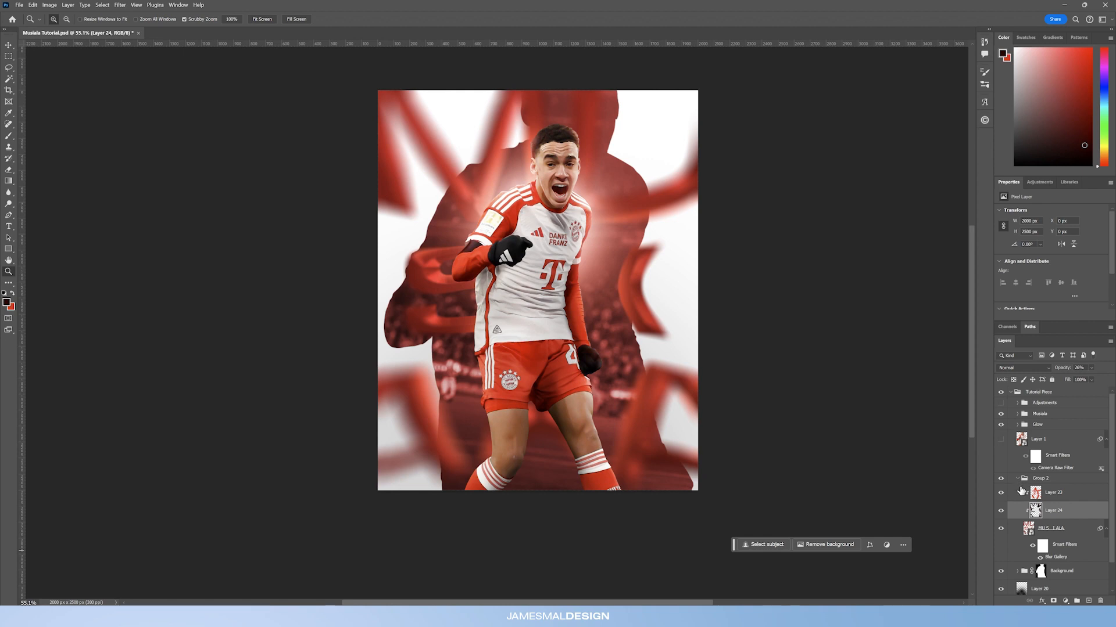
pyautogui.click(1017, 480)
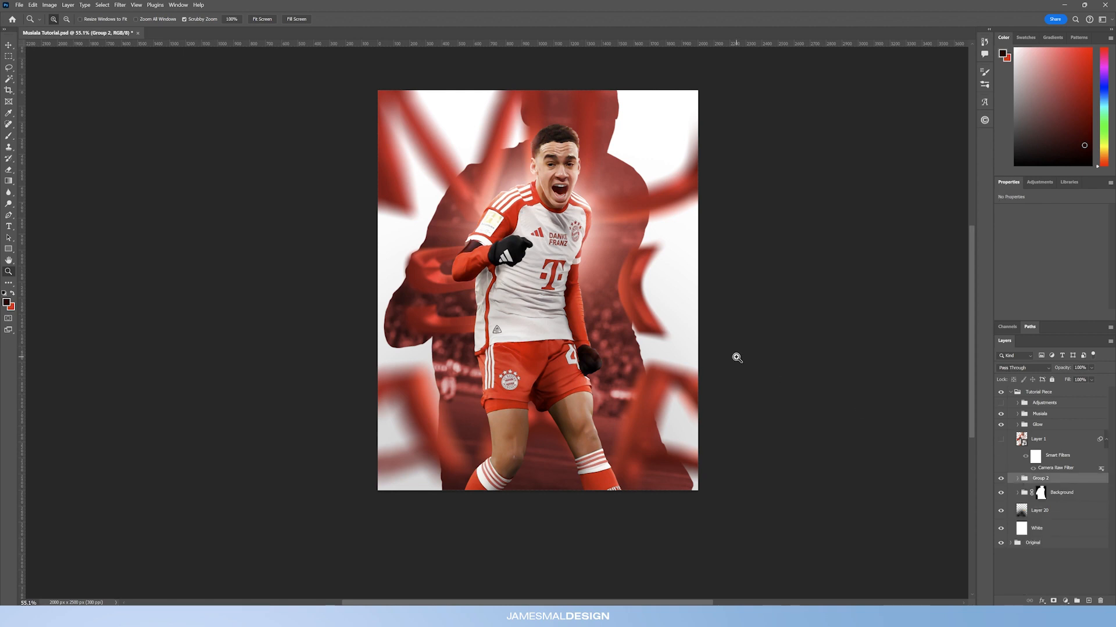
pyautogui.click(1003, 479)
pyautogui.click(1001, 478)
pyautogui.hotkey('ctrl', 'j')
pyautogui.rightClick(1047, 481)
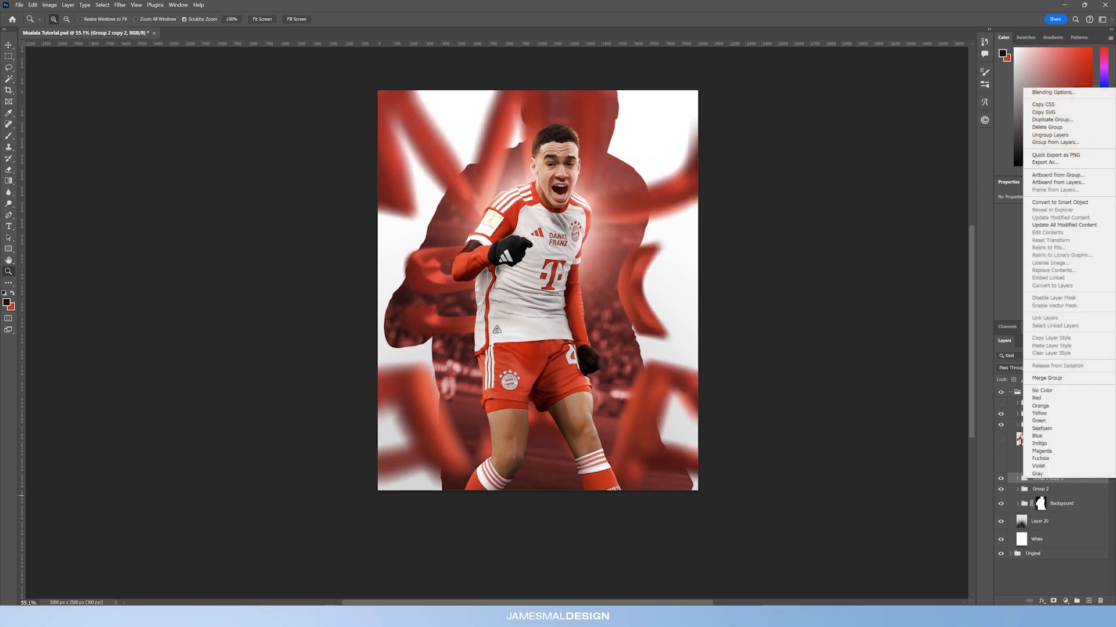
pyautogui.click(1063, 203)
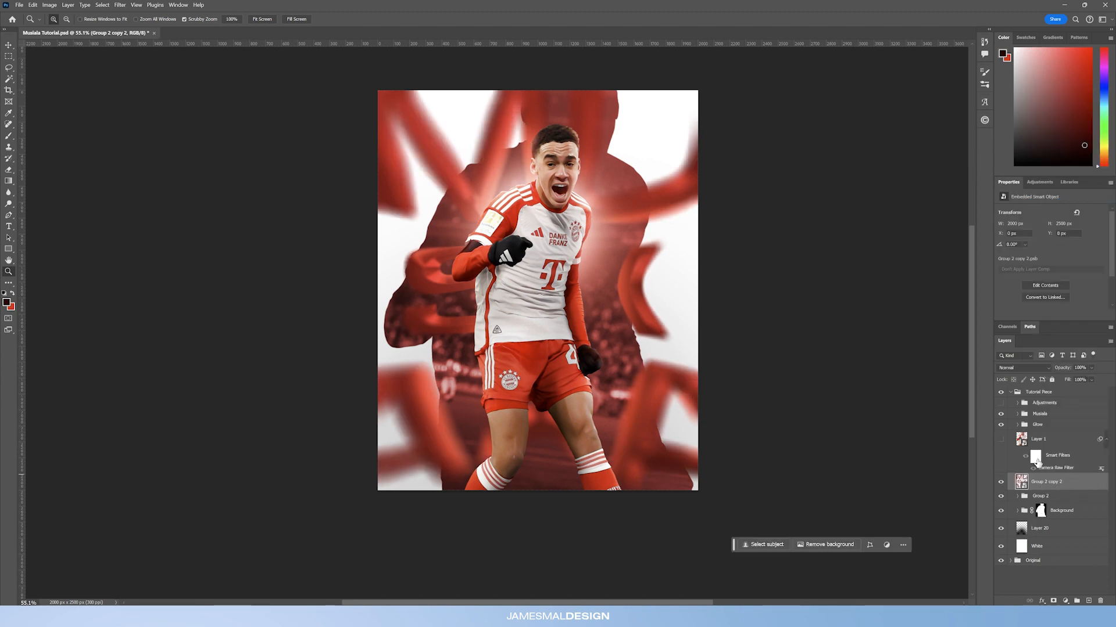
pyautogui.moveTo(1053, 485); pyautogui.dragTo(1057, 410)
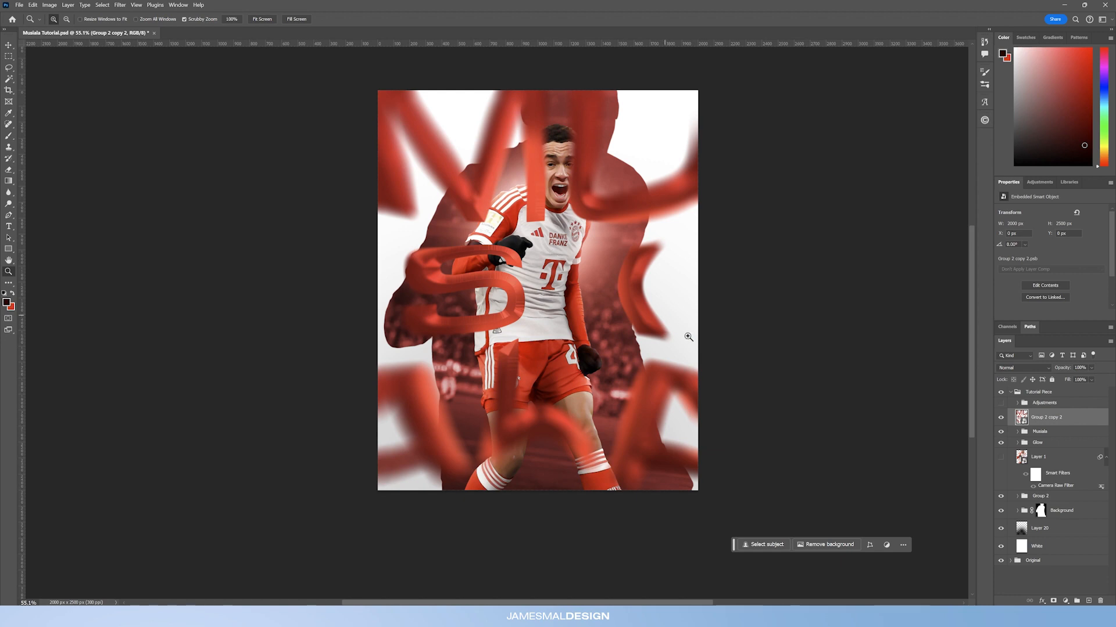
# Step: Add an inverted black layer mask to the duplicated glow smart object and ready the Brush tool
pyautogui.click(1053, 602)
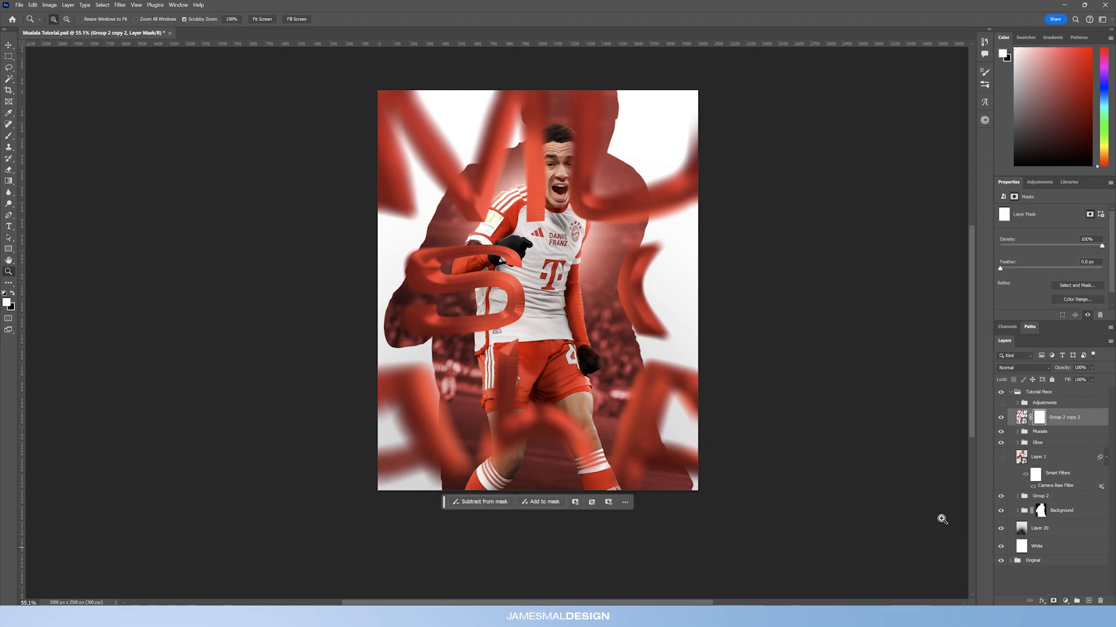
pyautogui.hotkey('ctrl', 'i')
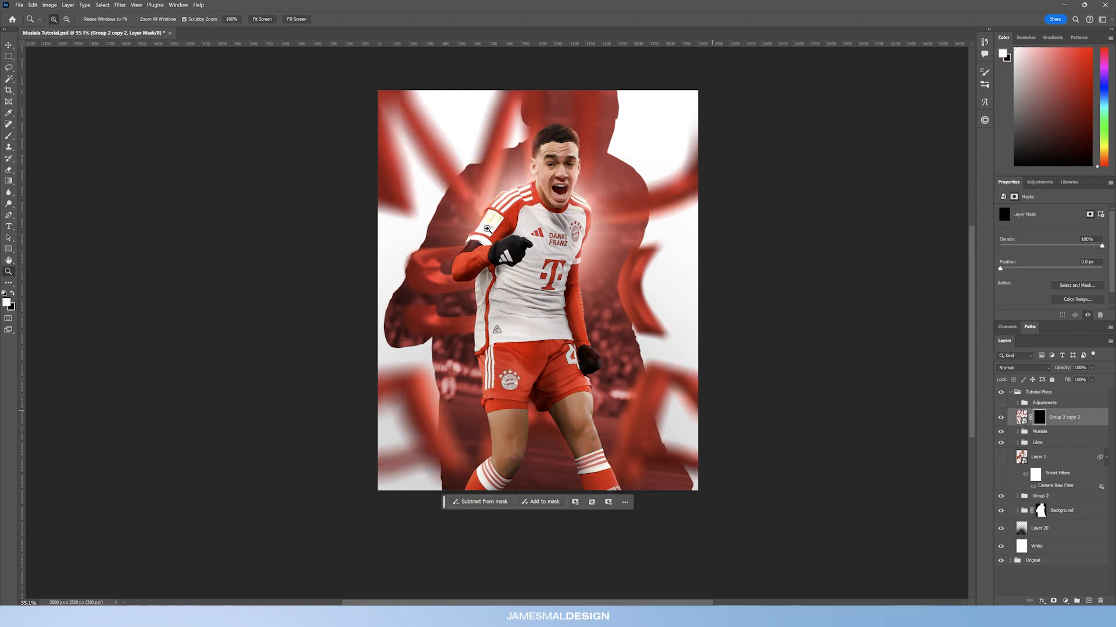
pyautogui.click(9, 136)
pyautogui.moveTo(574, 454)
pyautogui.mouseDown()
pyautogui.moveTo(579, 483)
pyautogui.moveTo(629, 487)
pyautogui.moveTo(597, 482)
pyautogui.moveTo(566, 456)
pyautogui.moveTo(564, 429)
pyautogui.moveTo(583, 460)
pyautogui.moveTo(550, 415)
pyautogui.moveTo(586, 462)
pyautogui.moveTo(531, 398)
pyautogui.moveTo(587, 458)
pyautogui.mouseUp()
pyautogui.hotkey('ctrl', 'z')
pyautogui.press('x')
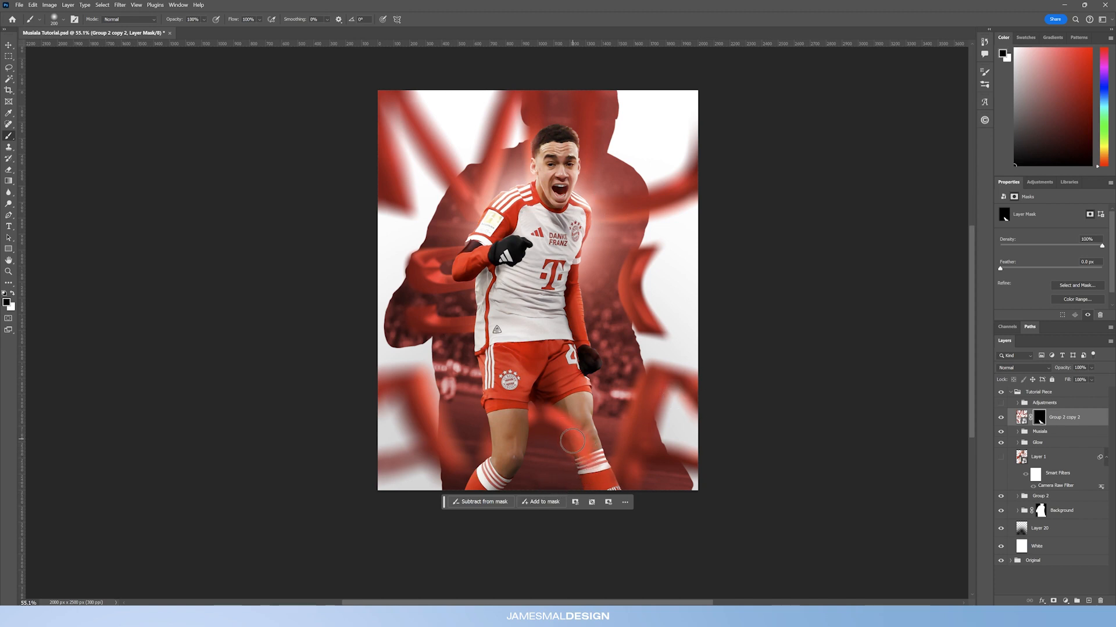
pyautogui.press('x')
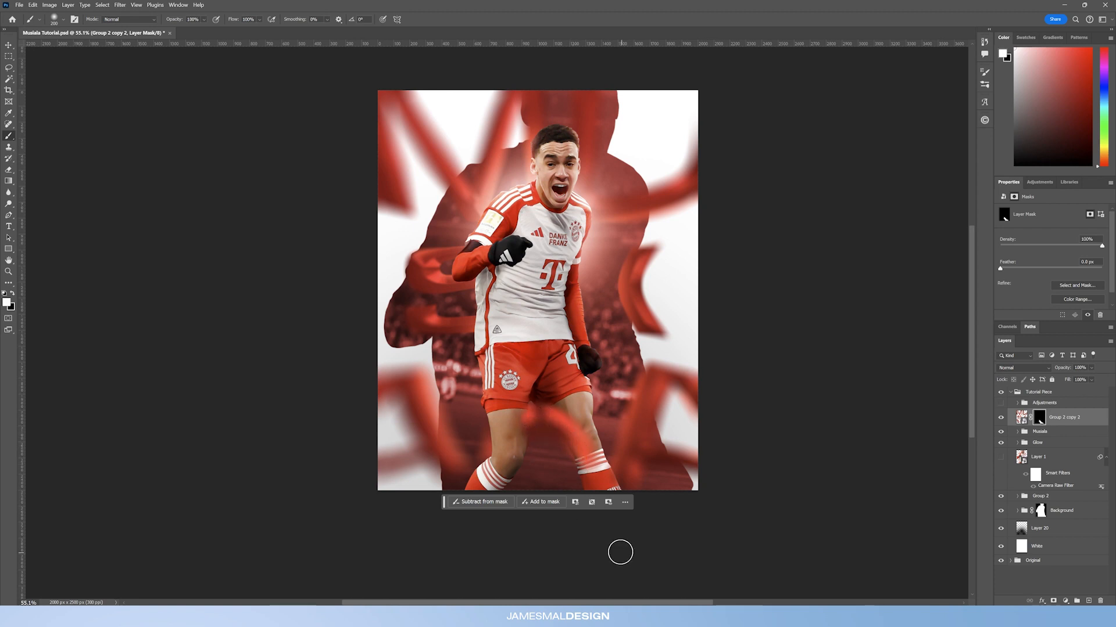
pyautogui.press('x')
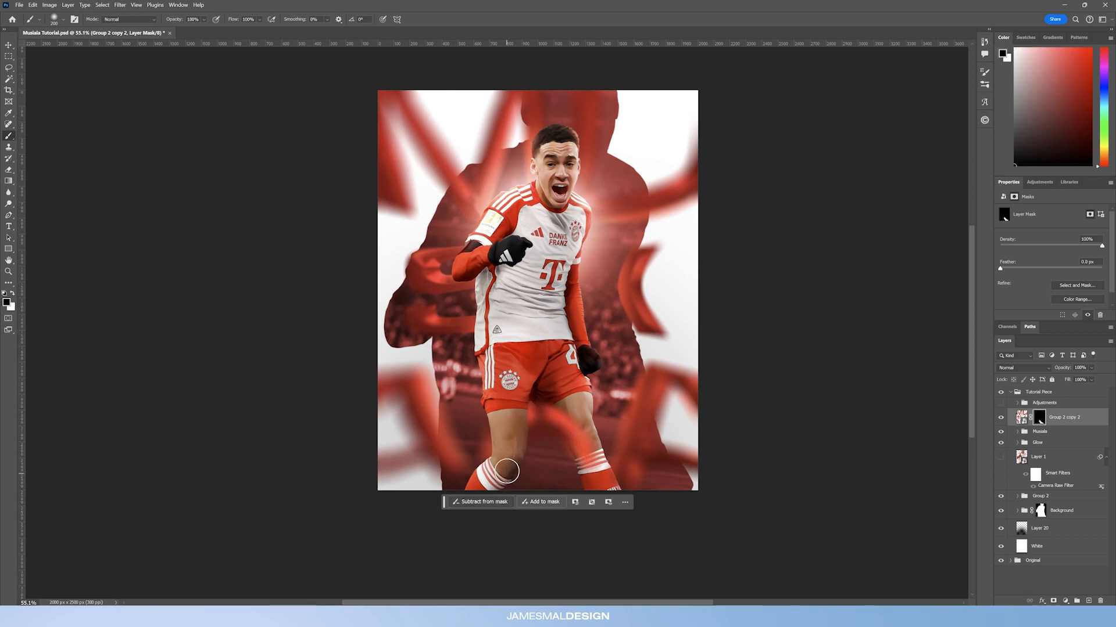
# Step: Load the player's outline as a selection, paint white on the mask inside it, and deselect
pyautogui.click(1016, 432)
pyautogui.scroll(-5, 1036, 516)
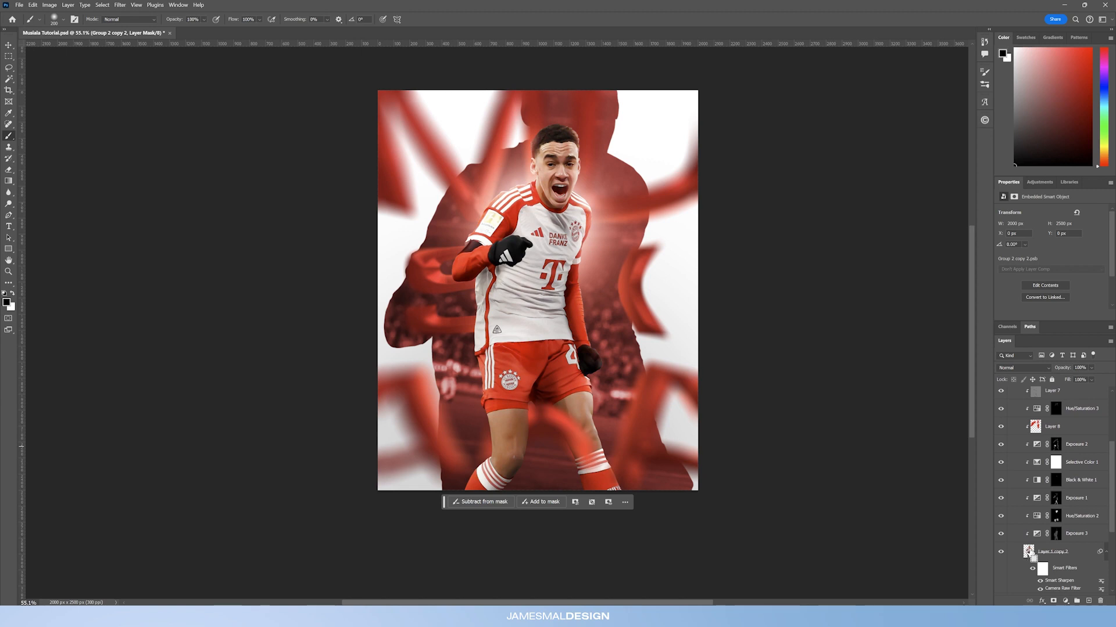
pyautogui.keyDown('ctrl'); pyautogui.click(1029, 552); pyautogui.keyUp('ctrl')
pyautogui.scroll(5, 1038, 419)
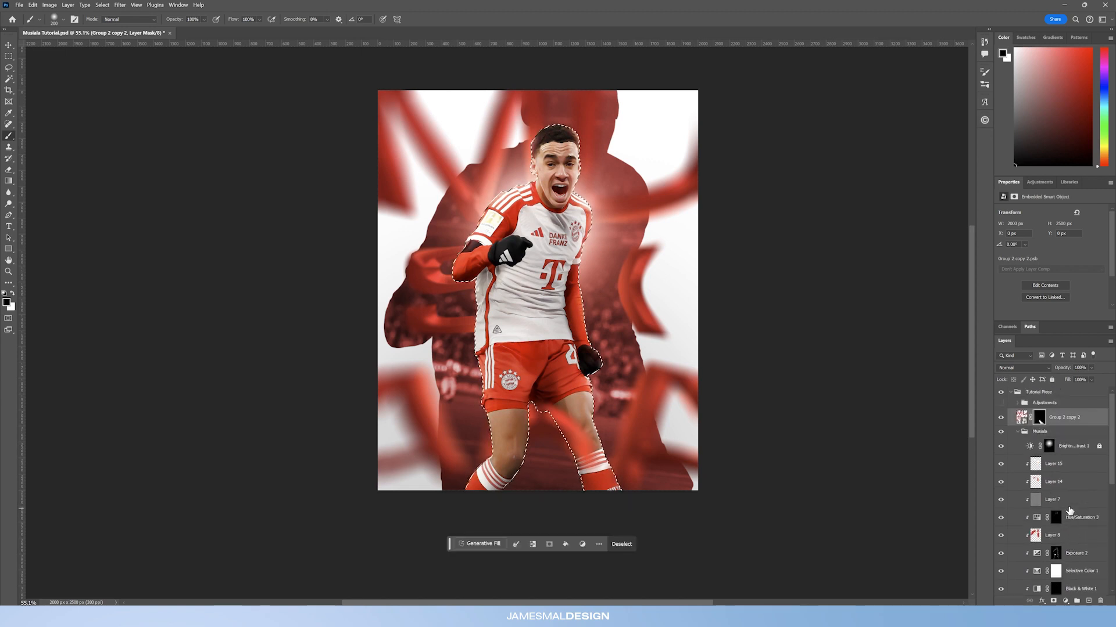
pyautogui.press('x')
pyautogui.moveTo(563, 415)
pyautogui.mouseDown()
pyautogui.moveTo(577, 459)
pyautogui.moveTo(549, 410)
pyautogui.moveTo(586, 474)
pyautogui.moveTo(579, 465)
pyautogui.mouseUp()
pyautogui.click(8, 56)
pyautogui.hotkey('ctrl', 'd')
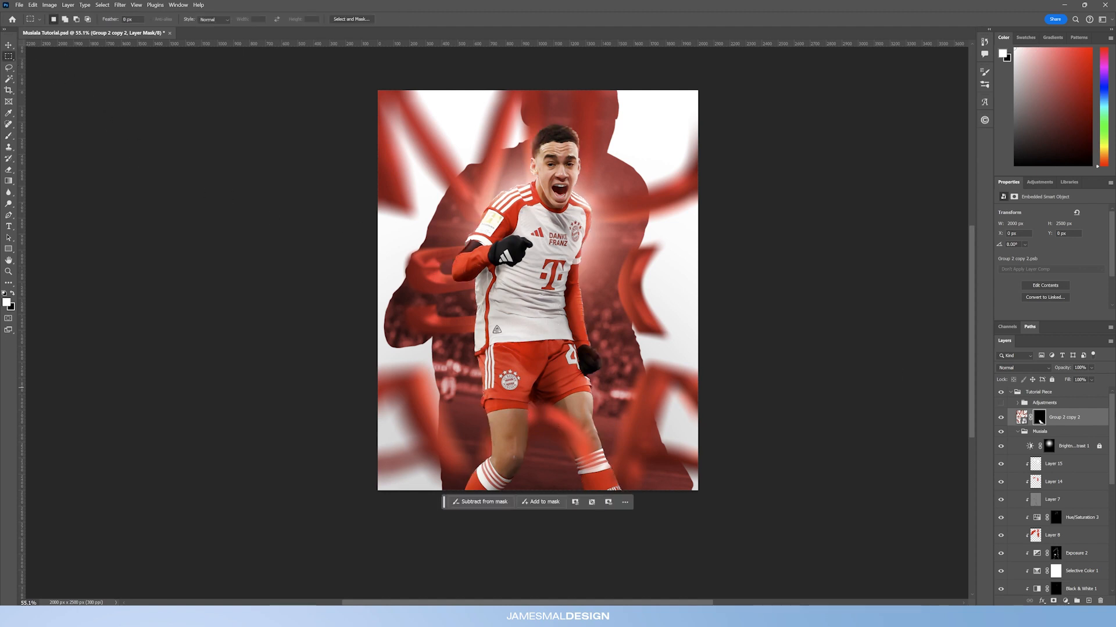
# Step: Collapse the Musiala group, expand and show the Adjustments group, and select its Color Lookup and Curves layers
pyautogui.click(1014, 432)
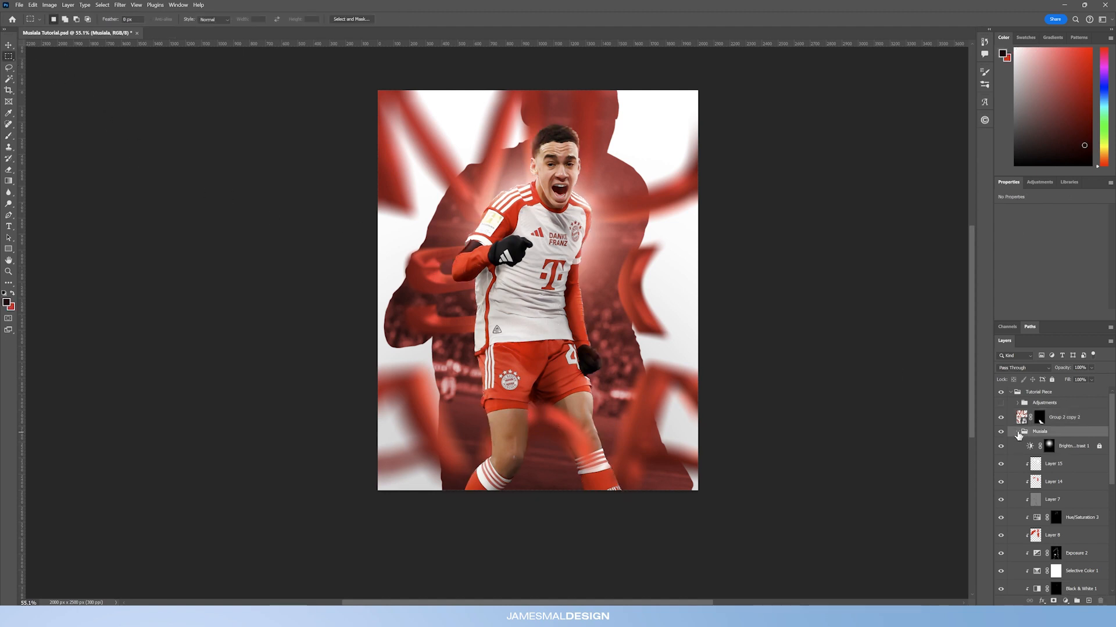
pyautogui.click(1018, 432)
pyautogui.click(1017, 404)
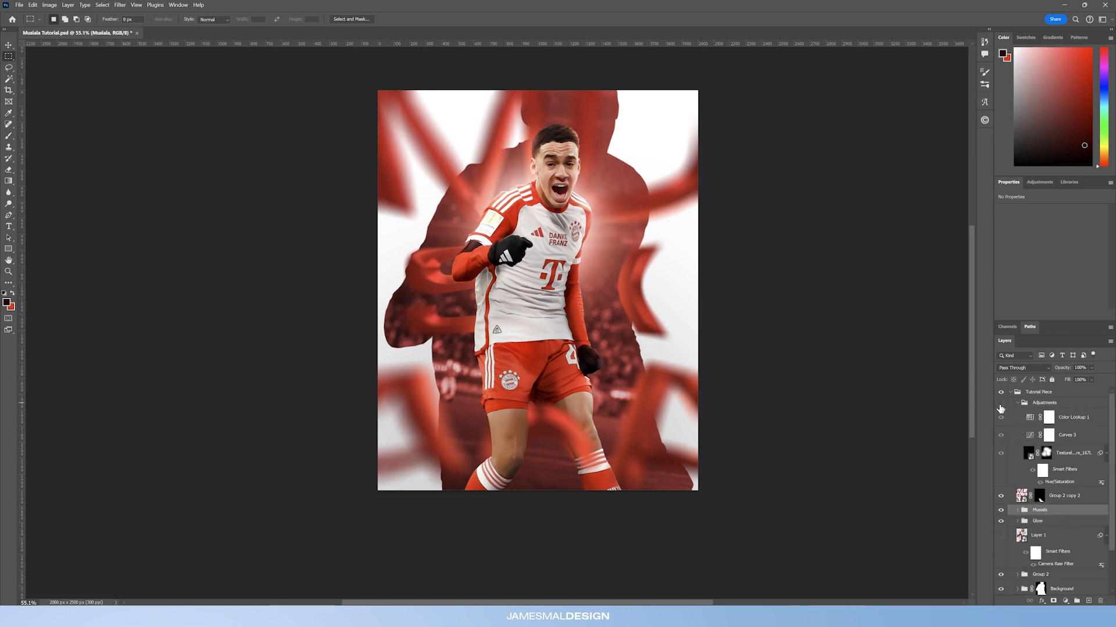
pyautogui.click(1001, 403)
pyautogui.click(1068, 415)
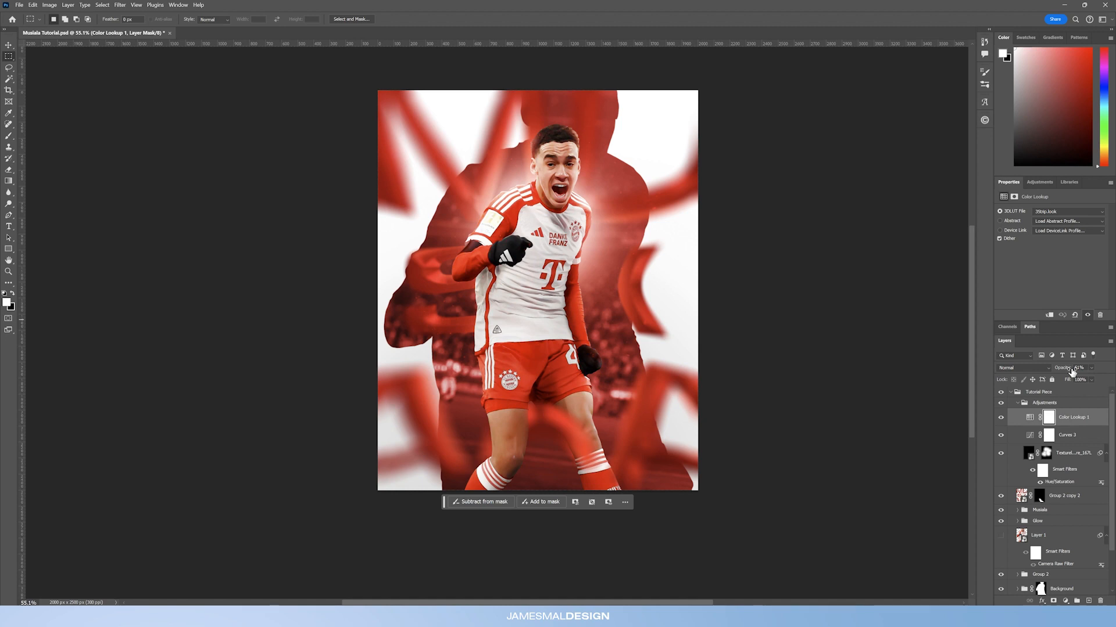
pyautogui.click(1075, 435)
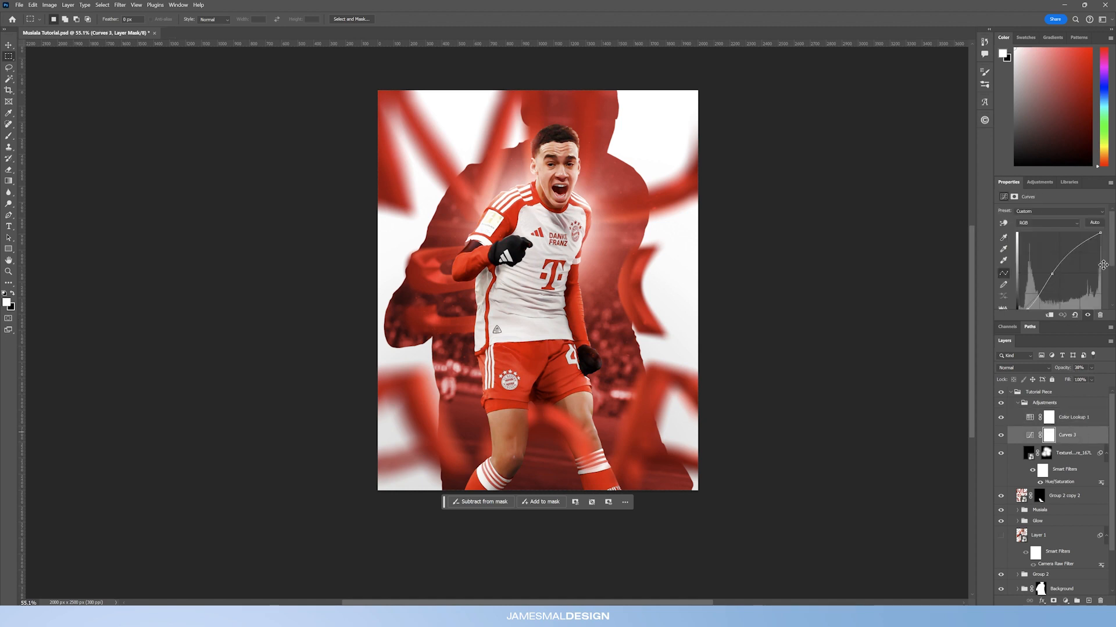
pyautogui.scroll(-1, 1112, 261)
# Step: Toggle the Curves 3 layer's visibility repeatedly to compare its effect
pyautogui.click(1001, 435)
pyautogui.click(1002, 435)
pyautogui.click(1002, 435)
pyautogui.click(1002, 435)
pyautogui.click(1002, 436)
pyautogui.click(1002, 435)
pyautogui.click(1002, 436)
pyautogui.click(1002, 436)
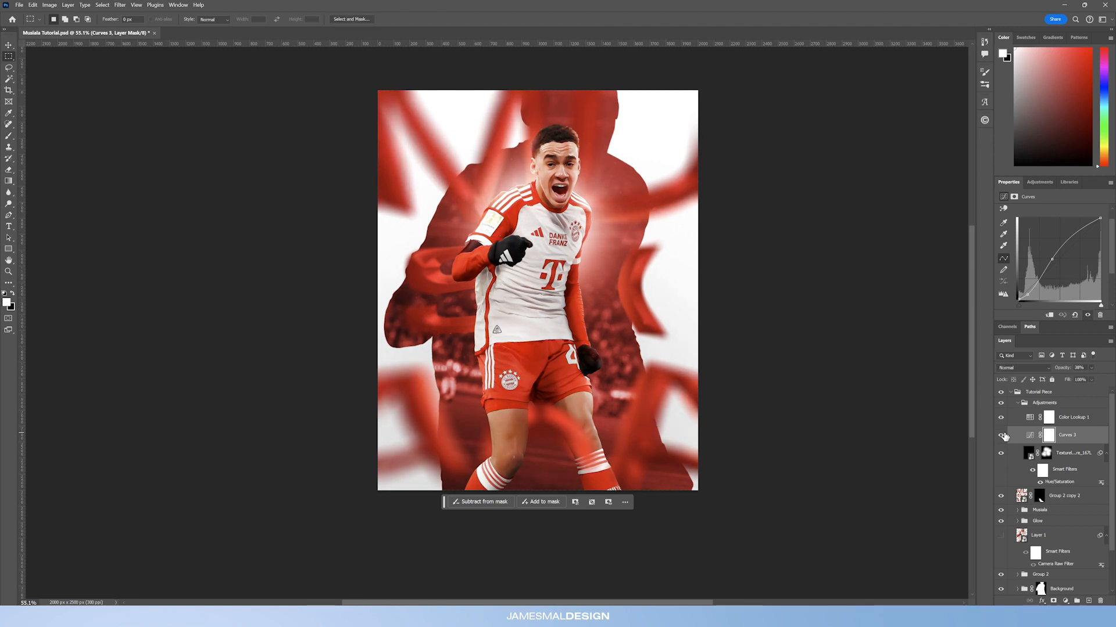
pyautogui.click(1002, 436)
pyautogui.click(1002, 437)
# Step: Delete the layer mask from the Textured Atmosphere texture layer
pyautogui.click(1029, 451)
pyautogui.click(8, 272)
pyautogui.moveTo(462, 317); pyautogui.dragTo(427, 340)
pyautogui.moveTo(545, 308); pyautogui.dragTo(504, 309)
pyautogui.moveTo(603, 293); pyautogui.dragTo(570, 341)
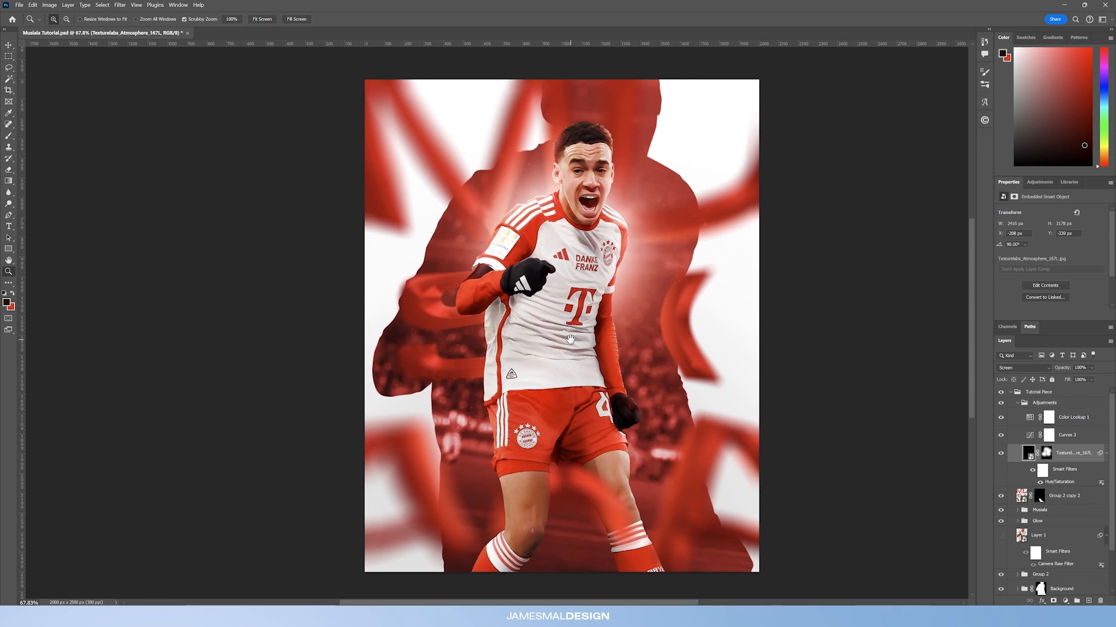
pyautogui.moveTo(599, 297); pyautogui.dragTo(576, 302)
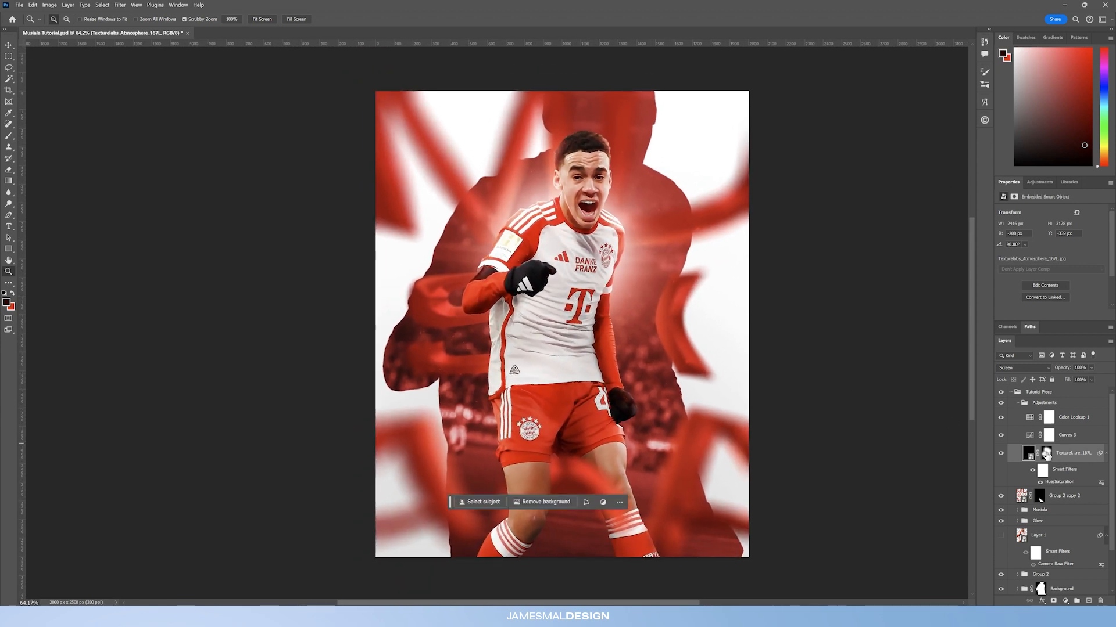
pyautogui.rightClick(1047, 456)
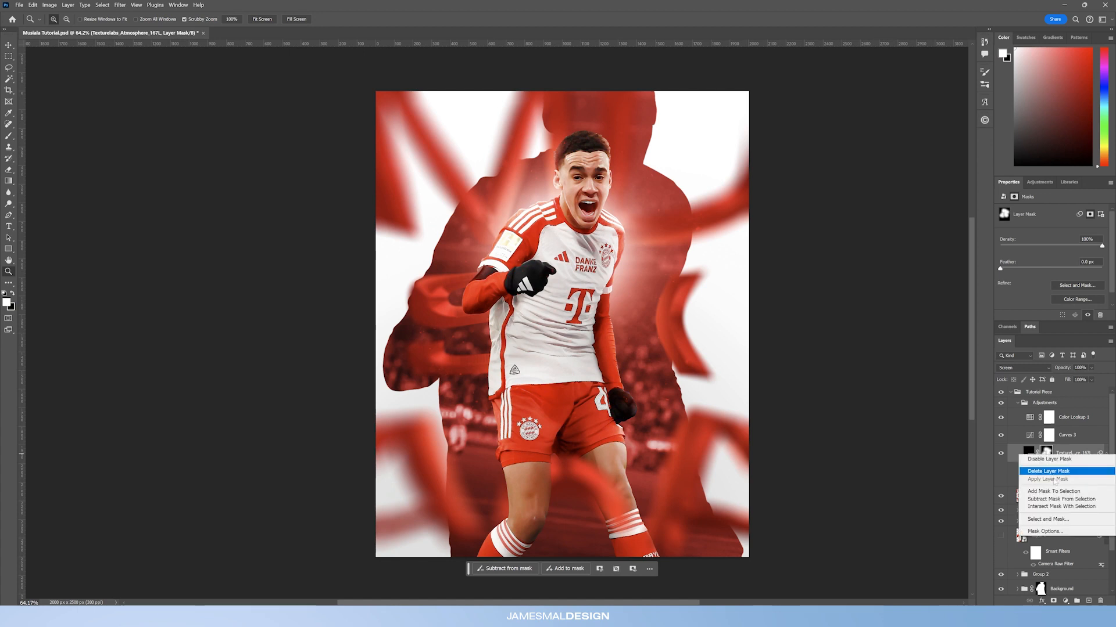
pyautogui.click(1057, 472)
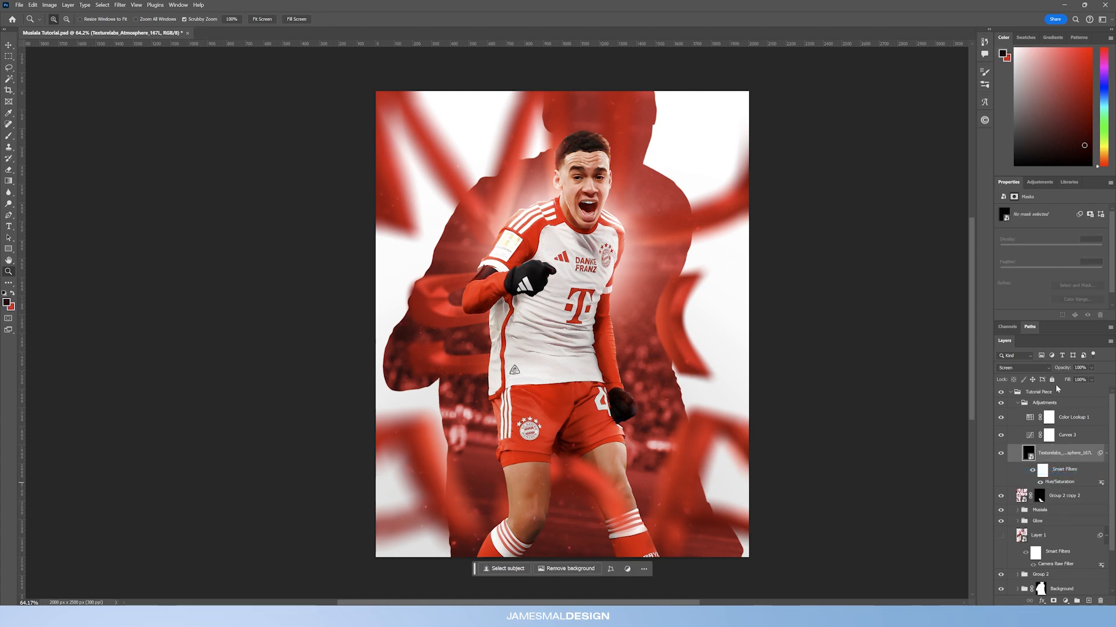
# Step: Preview the texture layer in Normal mode, review its Hue/Saturation filter, and set the blend mode back to Screen
pyautogui.click(1022, 368)
pyautogui.click(1011, 361)
pyautogui.moveTo(570, 254); pyautogui.dragTo(591, 323)
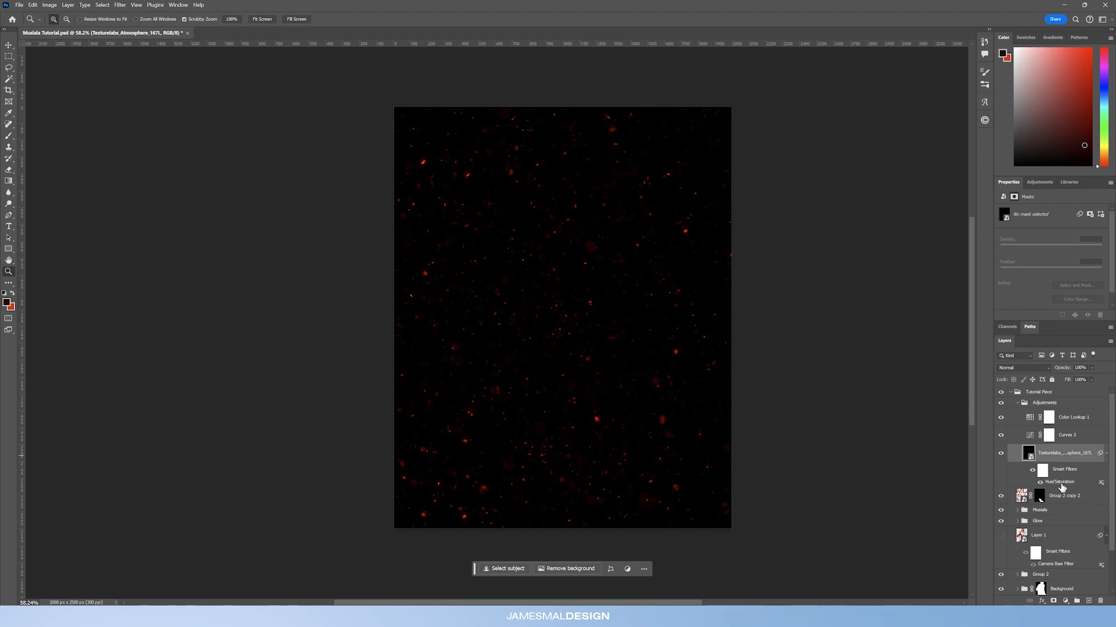
pyautogui.doubleClick(1061, 484)
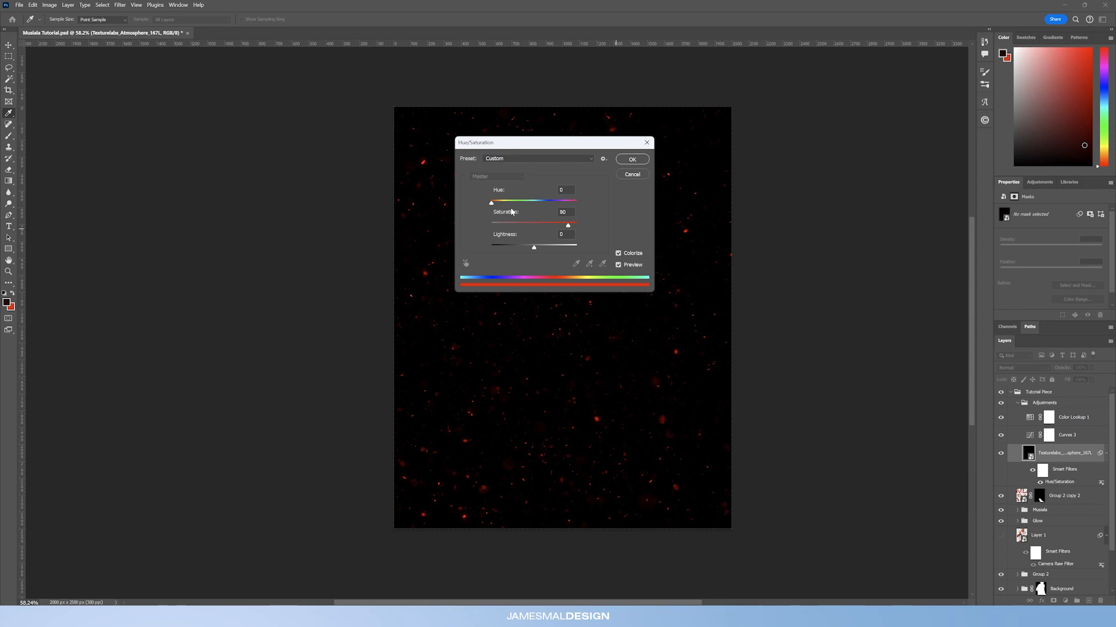
pyautogui.click(628, 163)
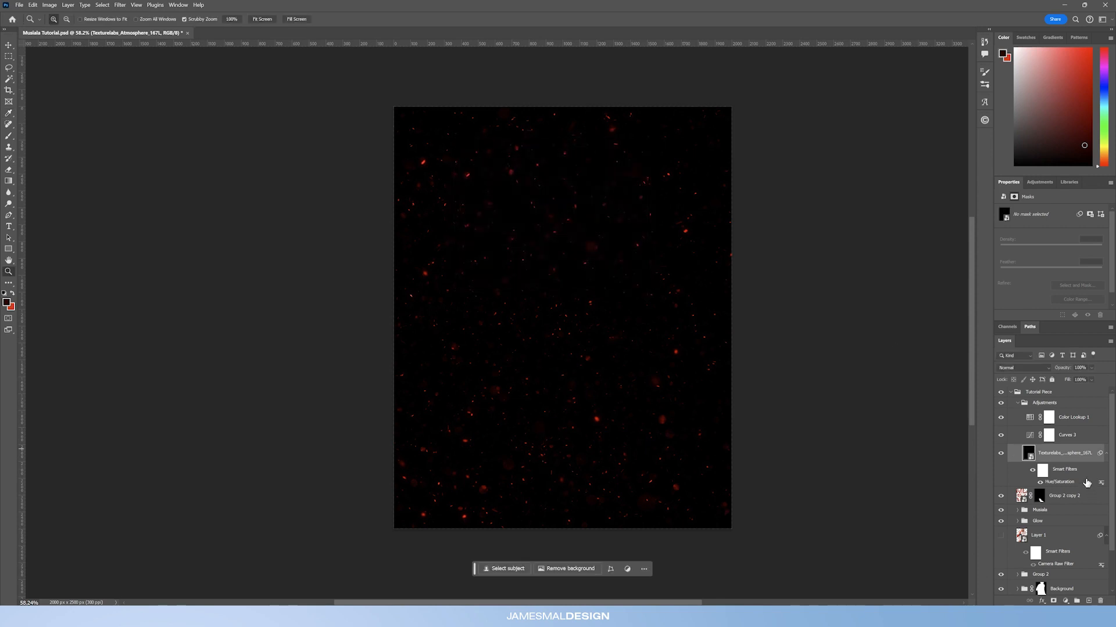
pyautogui.click(1024, 370)
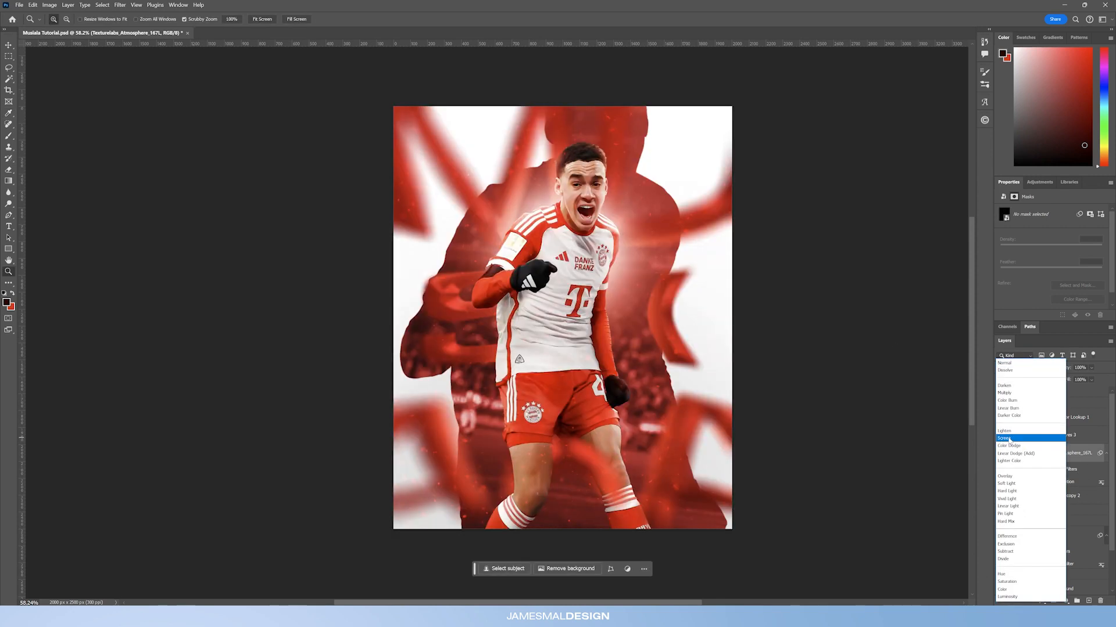
pyautogui.click(1014, 444)
# Step: Add a black layer mask to the texture layer and paint white with a large brush around the player
pyautogui.click(1053, 602)
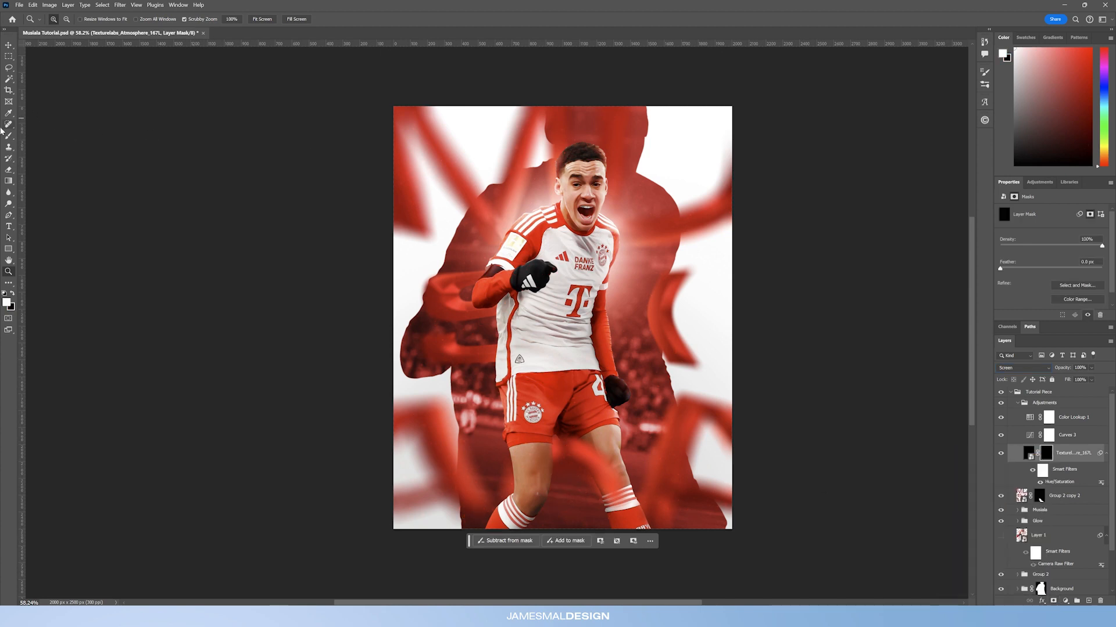
pyautogui.click(9, 137)
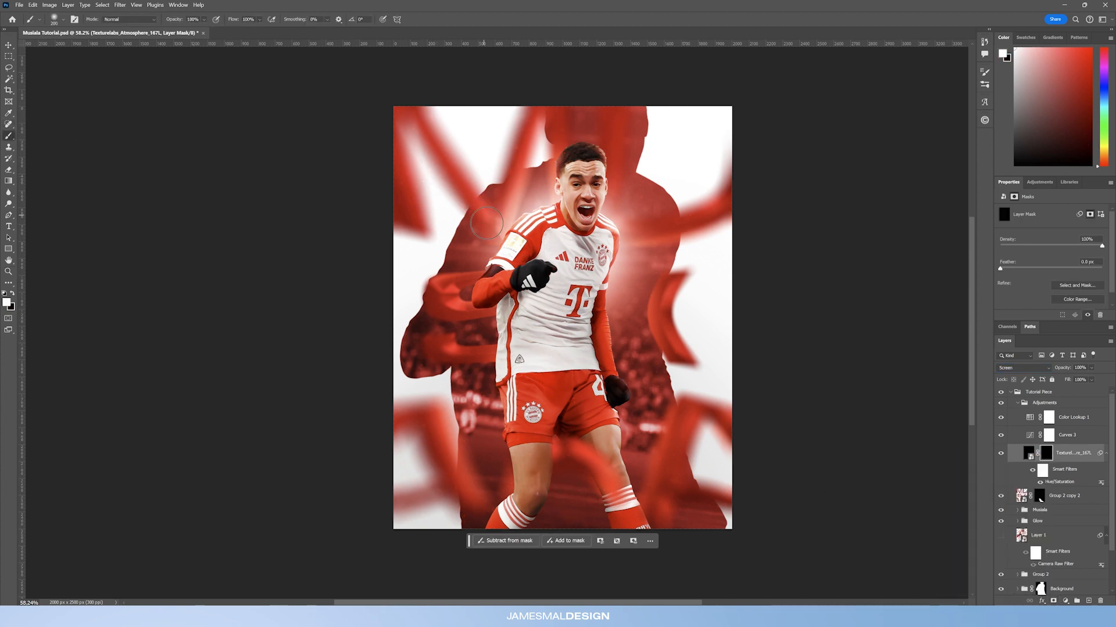
pyautogui.press(']')
pyautogui.press(']')
pyautogui.press(']')
pyautogui.press(']')
pyautogui.press(']')
pyautogui.press(']')
pyautogui.press(']')
pyautogui.click(466, 350)
pyautogui.click(630, 327)
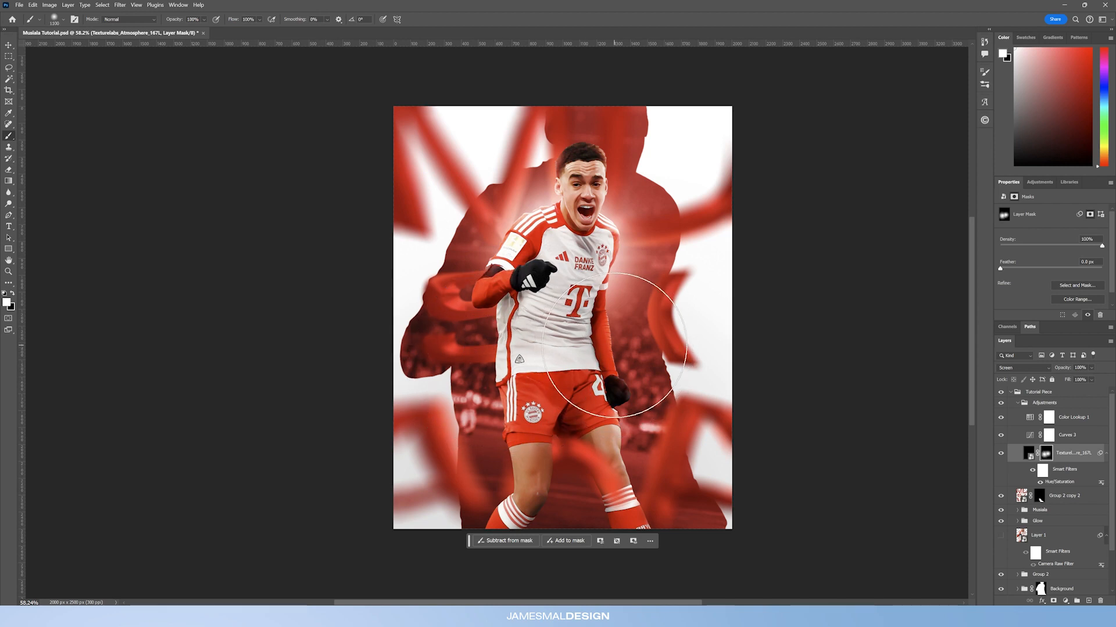
pyautogui.click(511, 238)
pyautogui.click(623, 241)
pyautogui.press('[')
pyautogui.press('[')
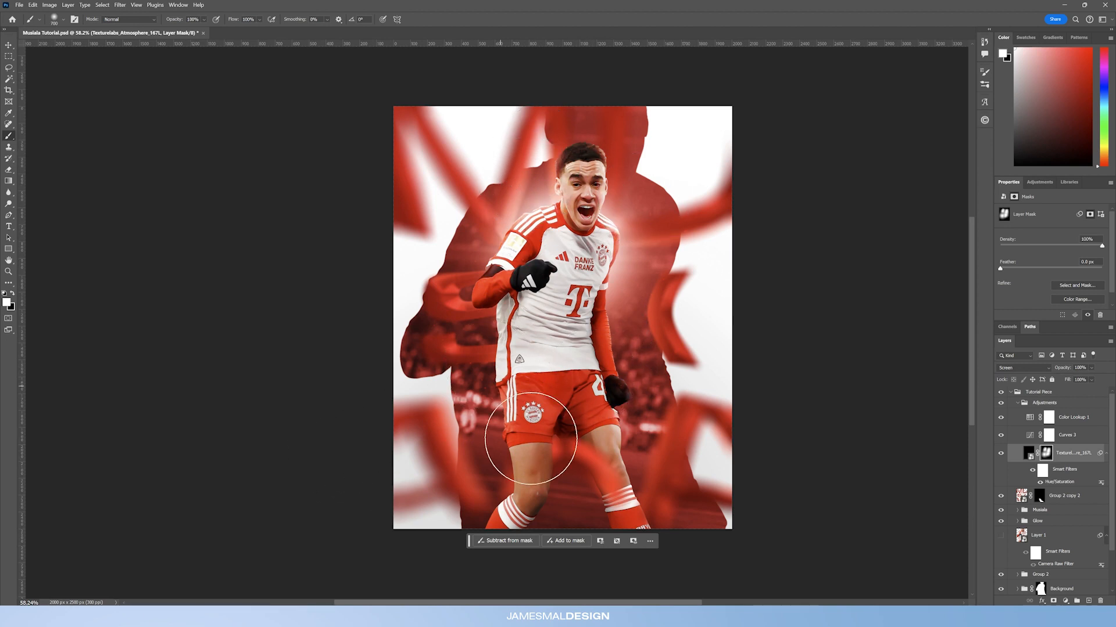
# Step: Collapse the Adjustments group and toggle the Tutorial Piece group's visibility to compare with the original
pyautogui.click(1017, 403)
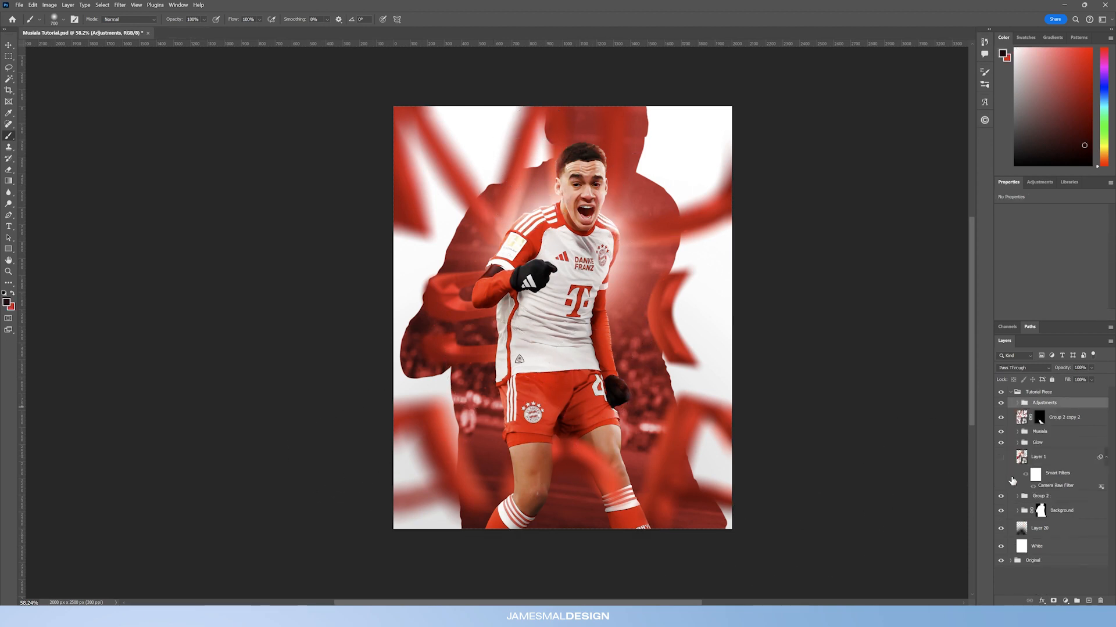
pyautogui.click(1009, 393)
pyautogui.click(1000, 393)
pyautogui.click(1000, 393)
pyautogui.click(1000, 393)
pyautogui.click(1000, 394)
pyautogui.click(1000, 393)
pyautogui.click(1000, 394)
pyautogui.click(1000, 394)
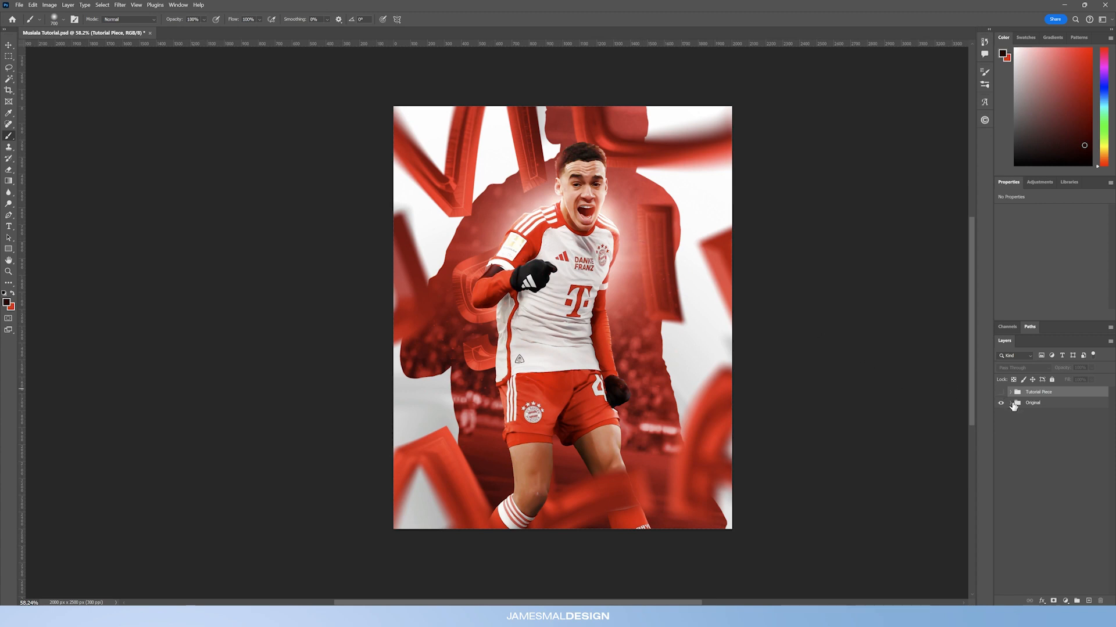
# Step: Examine the Original group's letter layers, their smart object contents and Blur Gallery field blur settings
pyautogui.click(1011, 403)
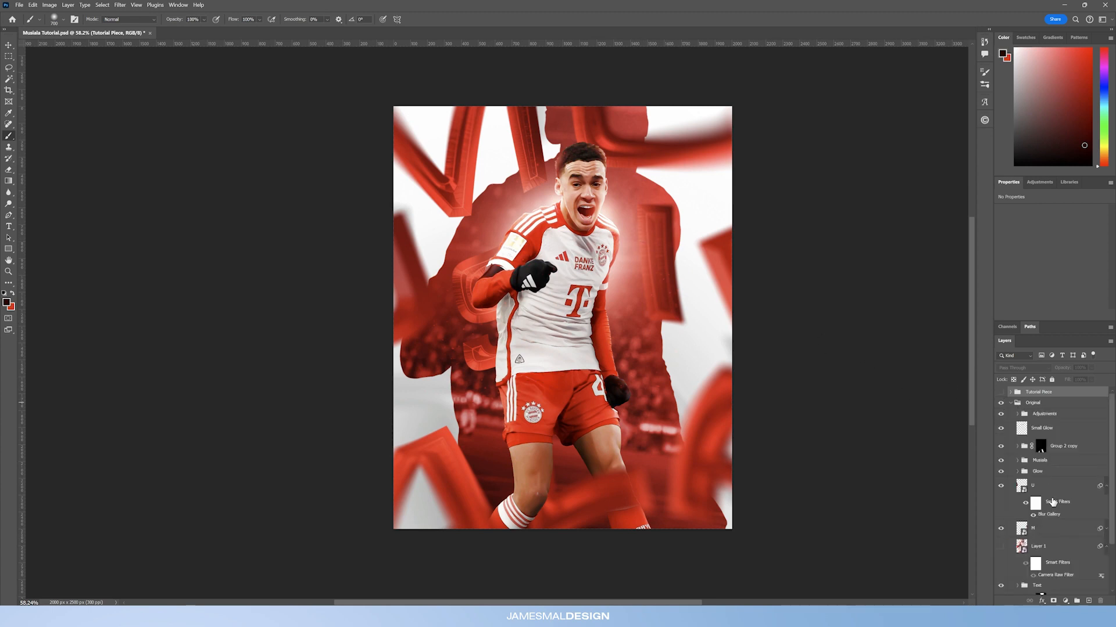
pyautogui.click(1054, 504)
pyautogui.click(1000, 485)
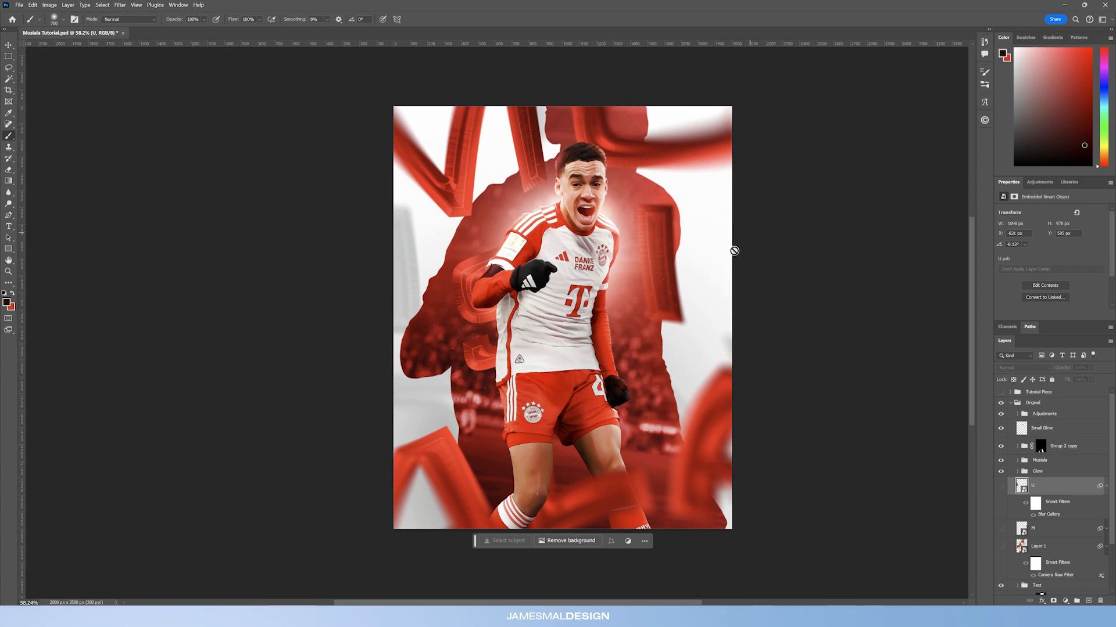
pyautogui.click(1001, 486)
pyautogui.click(1002, 528)
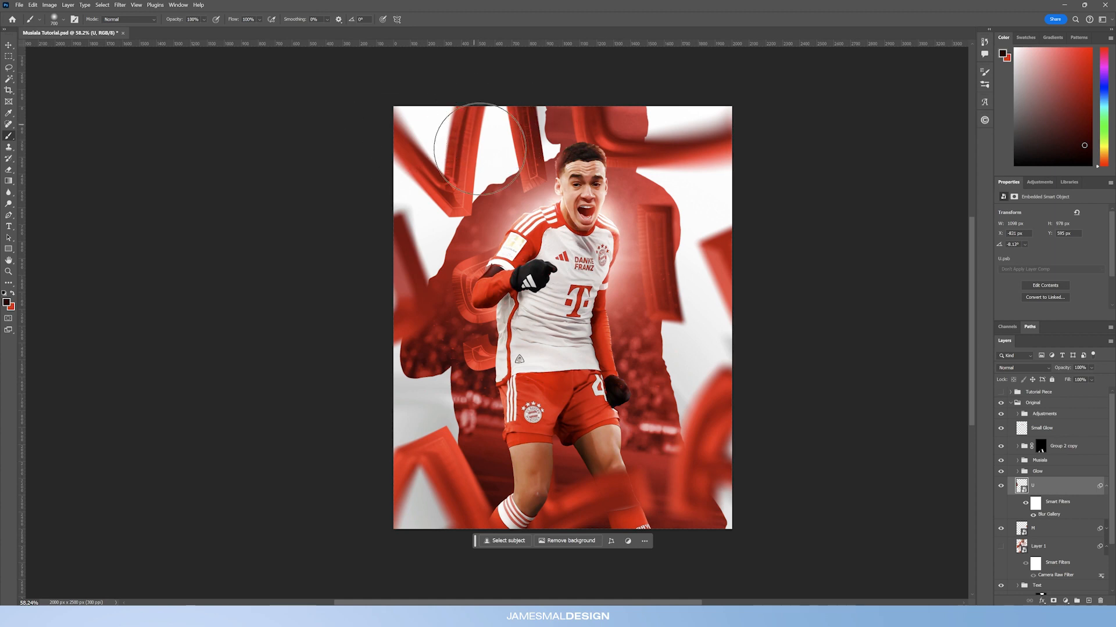
pyautogui.doubleClick(1021, 485)
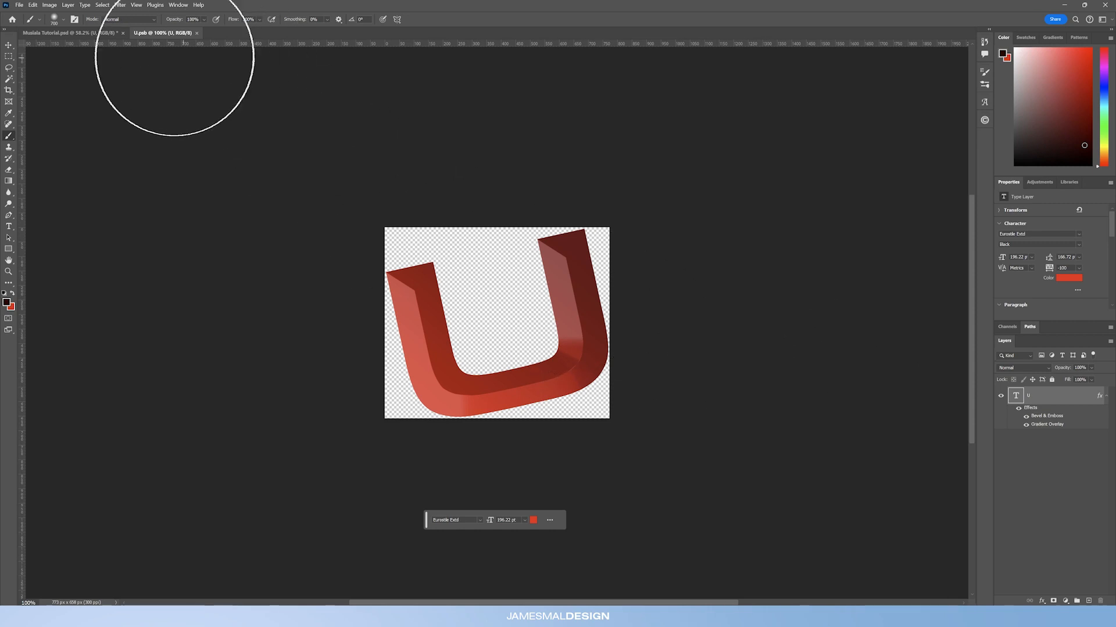
pyautogui.click(73, 33)
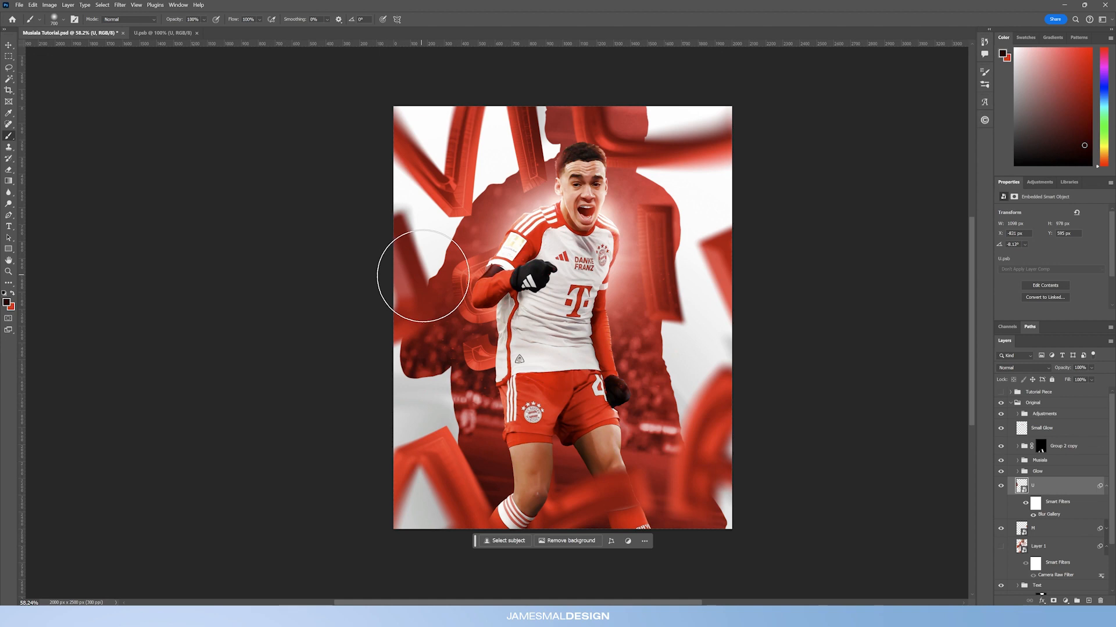
pyautogui.doubleClick(1050, 514)
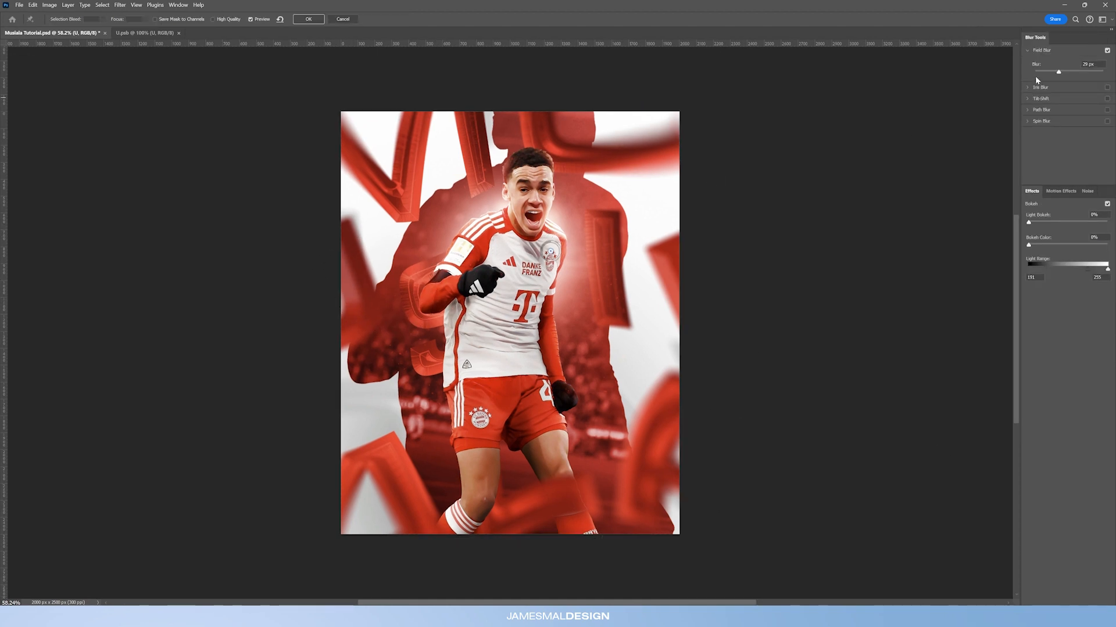
pyautogui.click(318, 20)
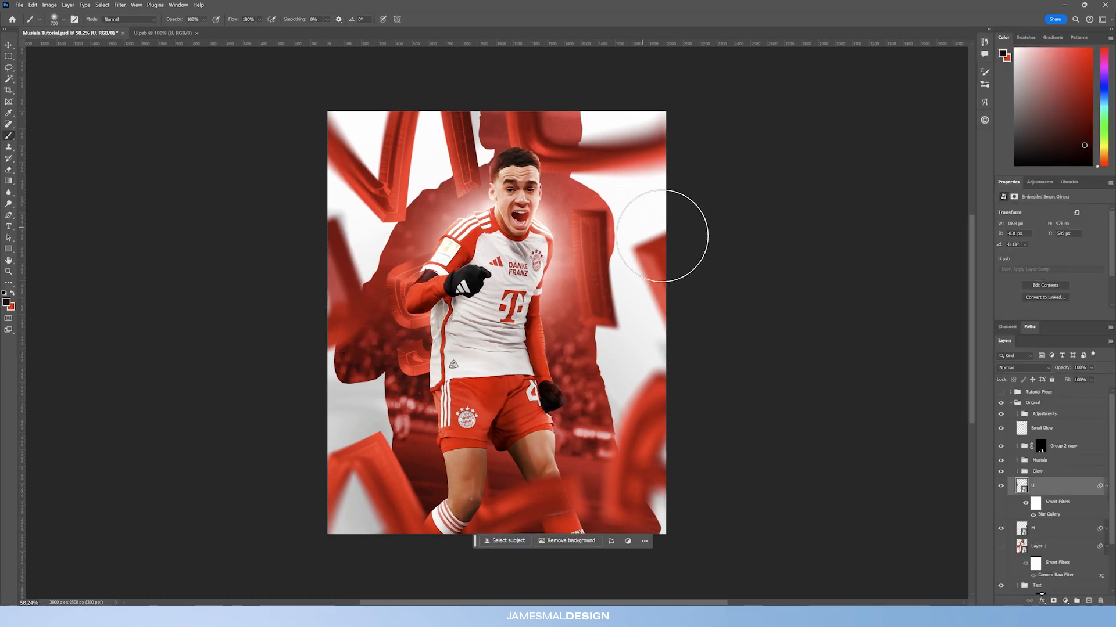
pyautogui.click(1038, 527)
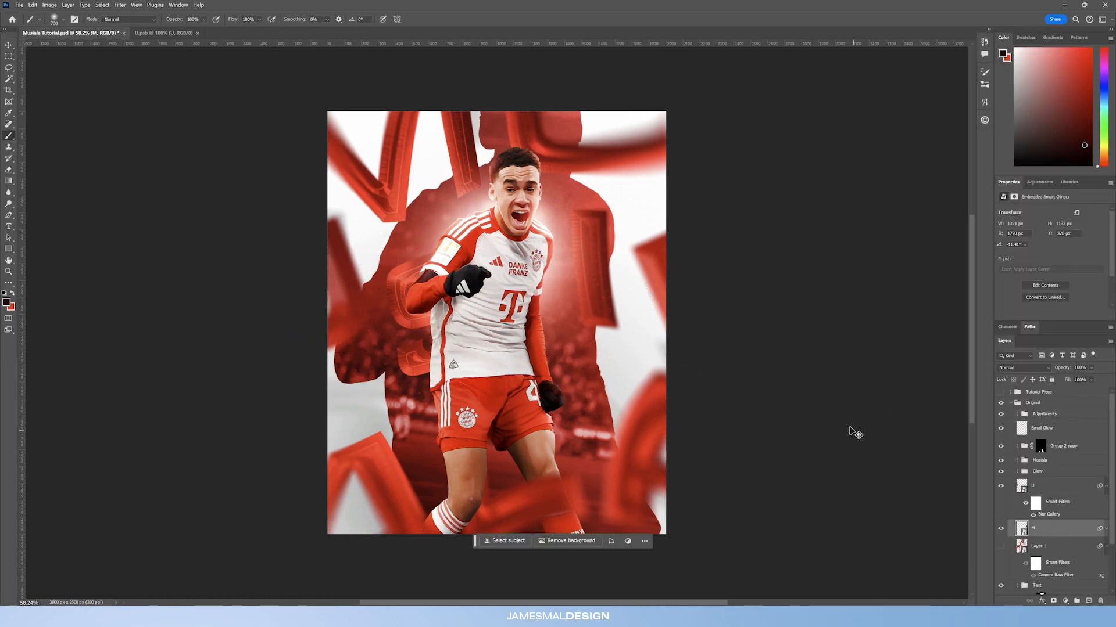
pyautogui.hotkey('ctrl', 't')
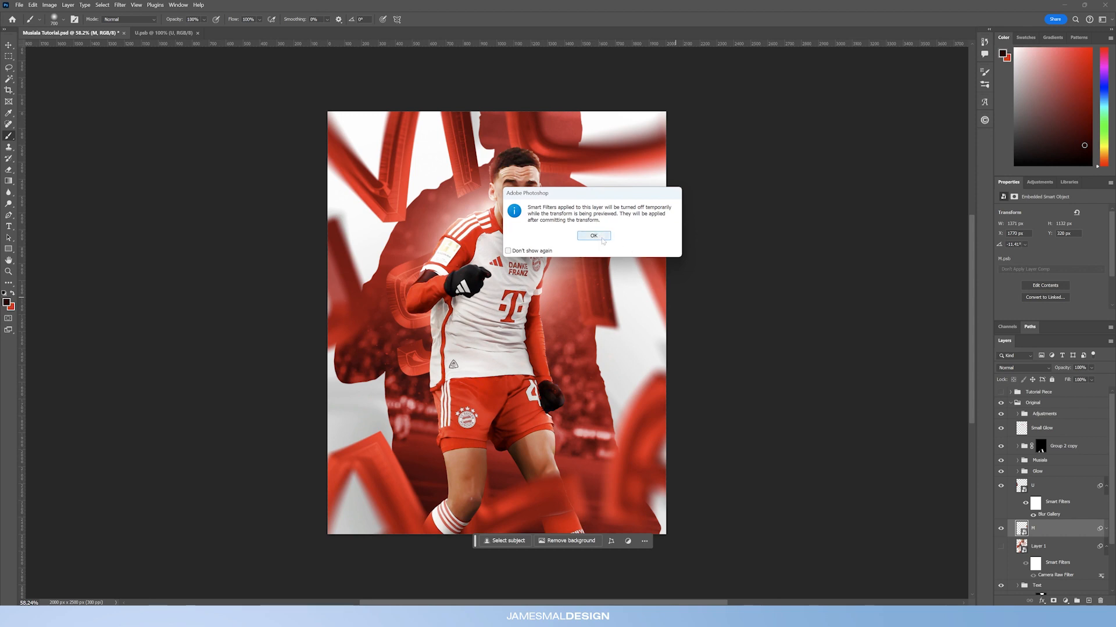
pyautogui.click(602, 240)
pyautogui.press('Escape')
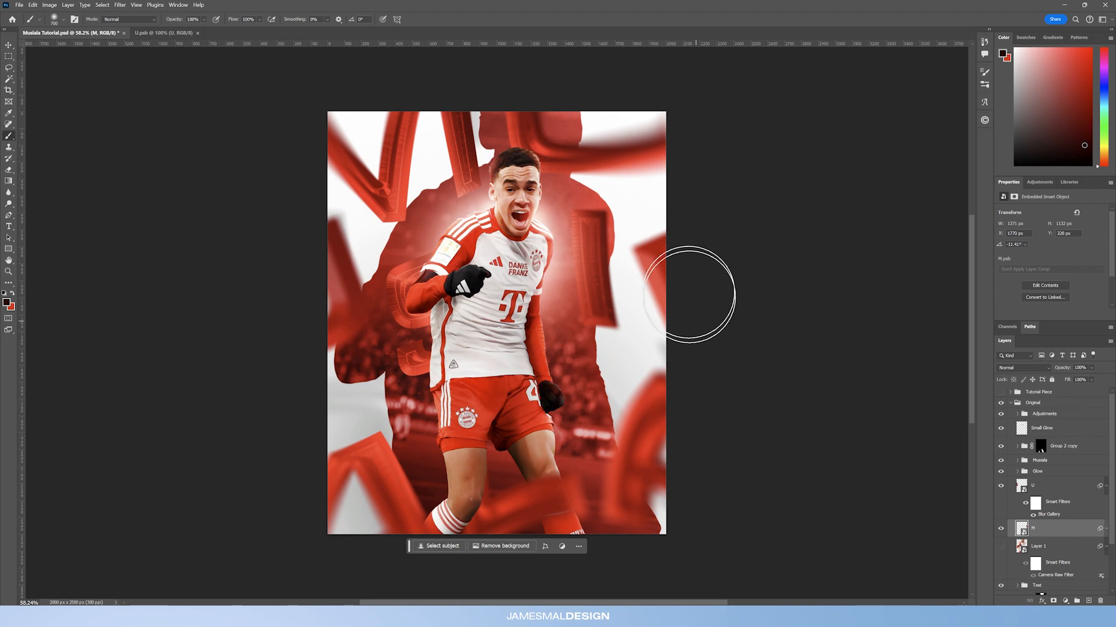
# Step: Toggle the visibility of the M letter layer, Group 1 and the Text group to compare their effect on the poster
pyautogui.click(1000, 528)
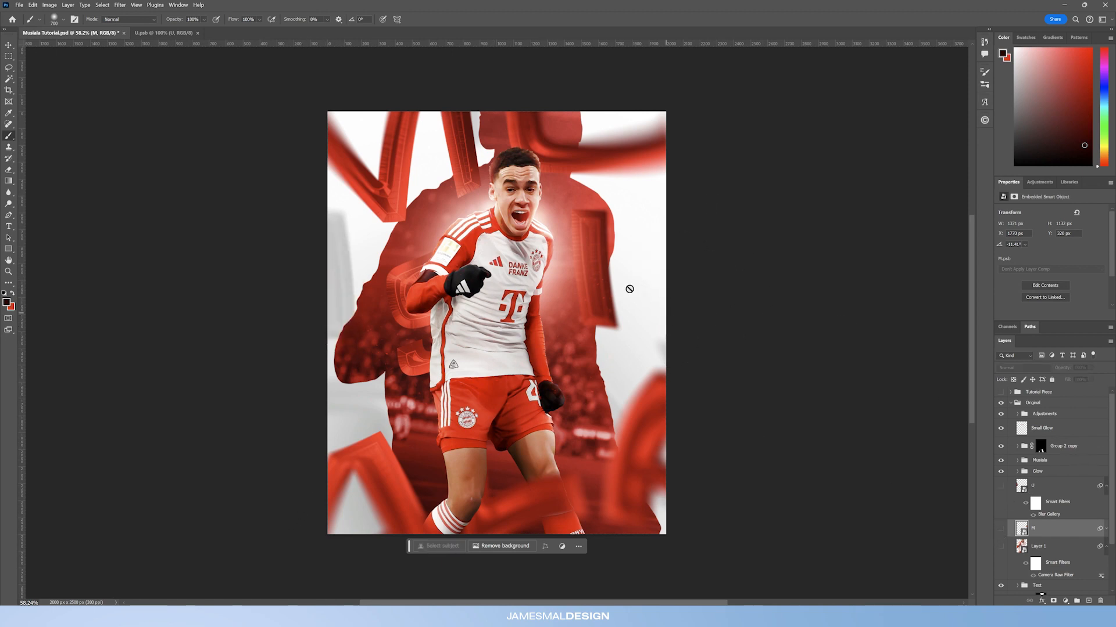
pyautogui.click(1001, 528)
pyautogui.click(1000, 486)
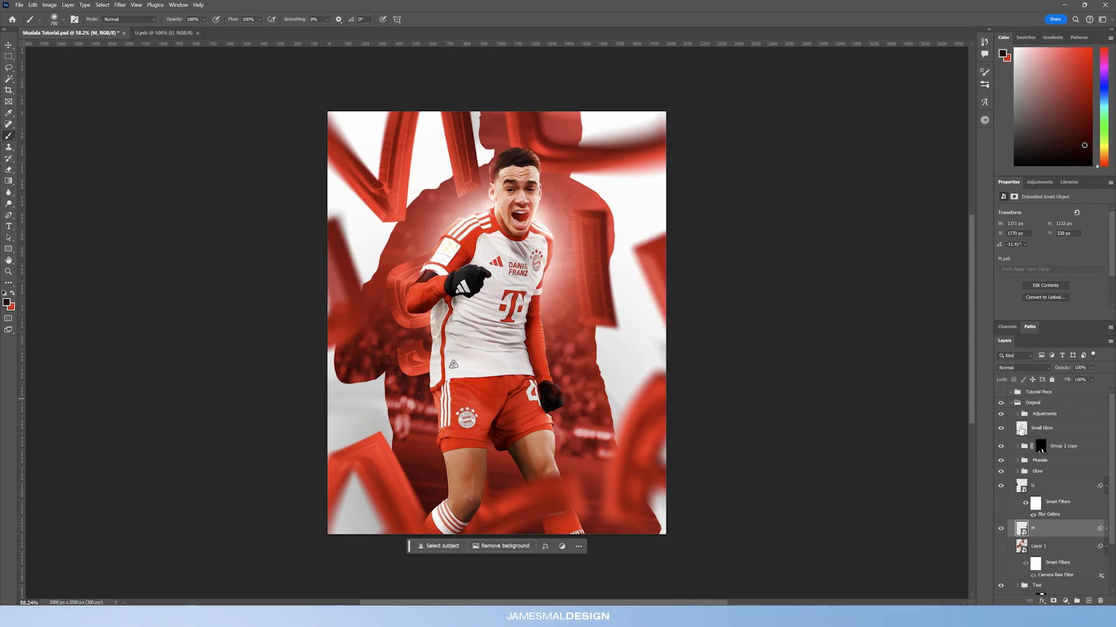
pyautogui.scroll(-2, 1018, 445)
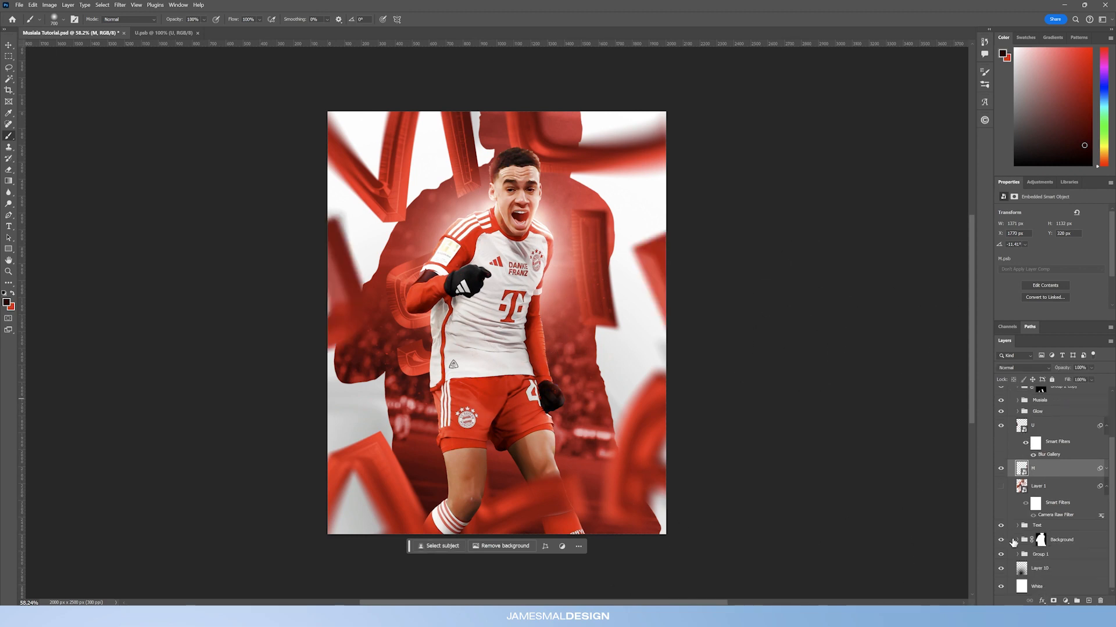
pyautogui.click(1000, 557)
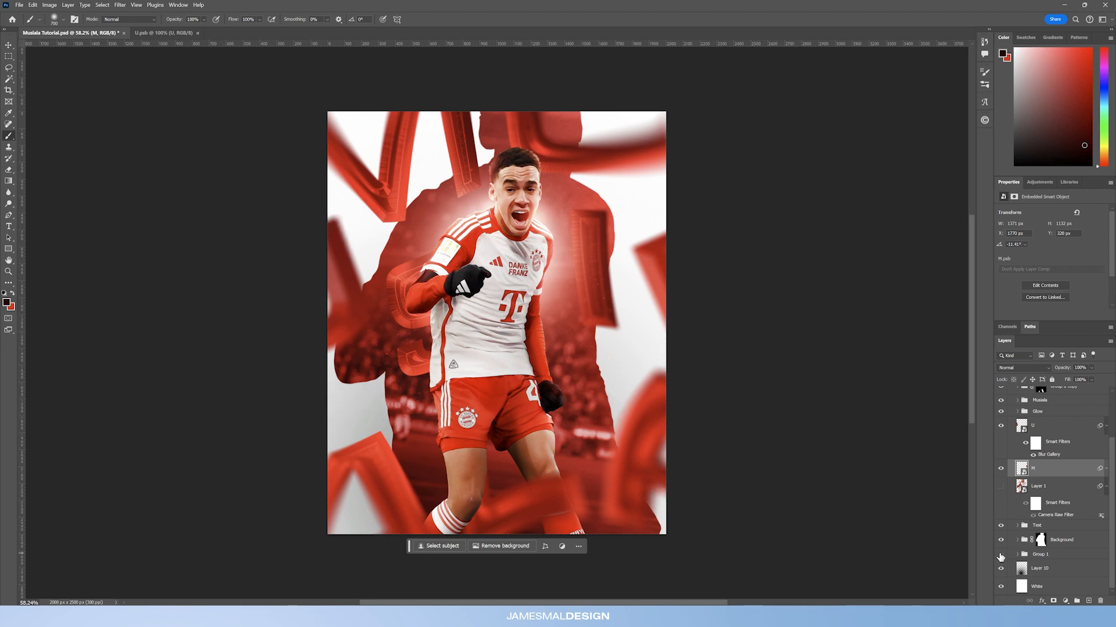
pyautogui.click(1001, 557)
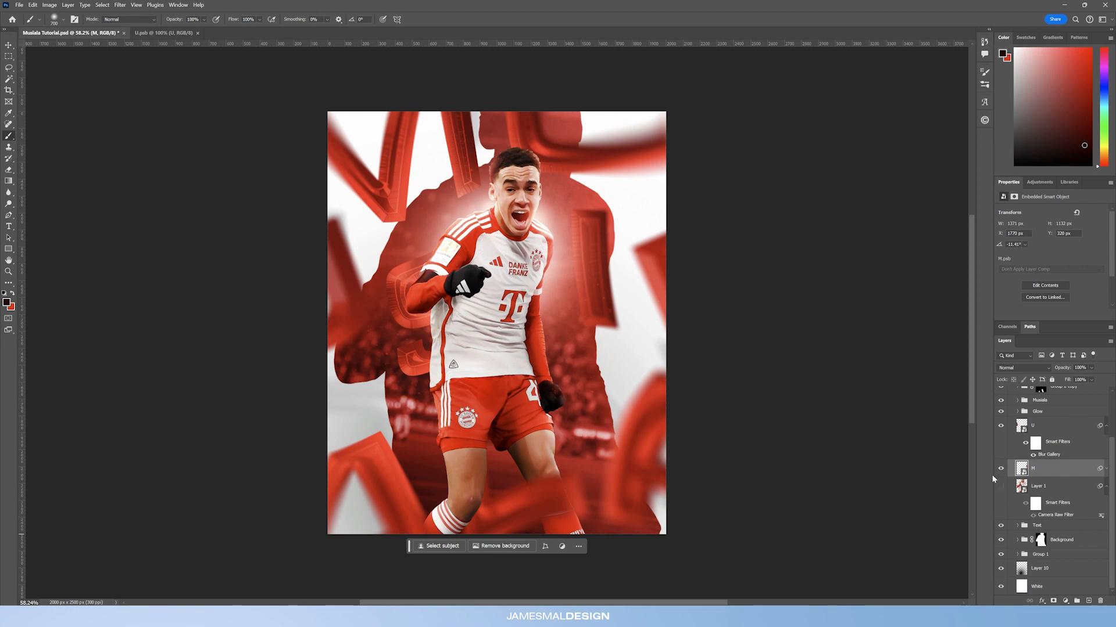
pyautogui.click(1002, 557)
pyautogui.click(1002, 556)
pyautogui.click(1002, 557)
pyautogui.click(1001, 556)
pyautogui.click(1002, 555)
pyautogui.click(1002, 555)
pyautogui.click(1000, 528)
pyautogui.click(1001, 527)
pyautogui.click(1001, 556)
pyautogui.scroll(2, 1016, 439)
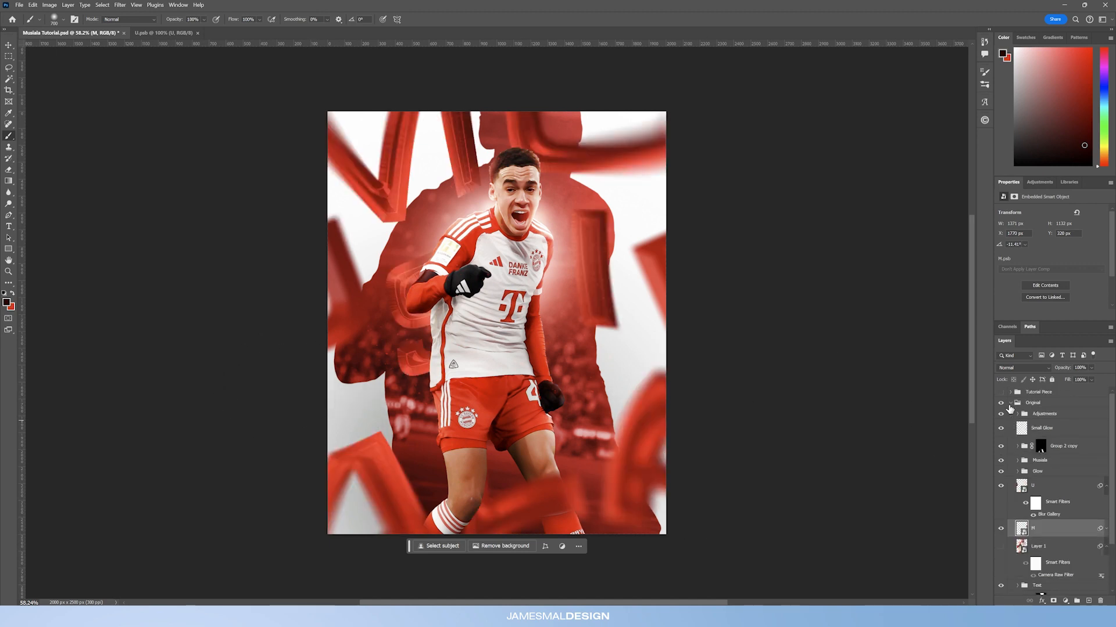
# Step: Collapse the Original group and toggle the Tutorial Piece group's visibility to compare both versions
pyautogui.click(1011, 403)
pyautogui.click(1000, 392)
pyautogui.click(1004, 394)
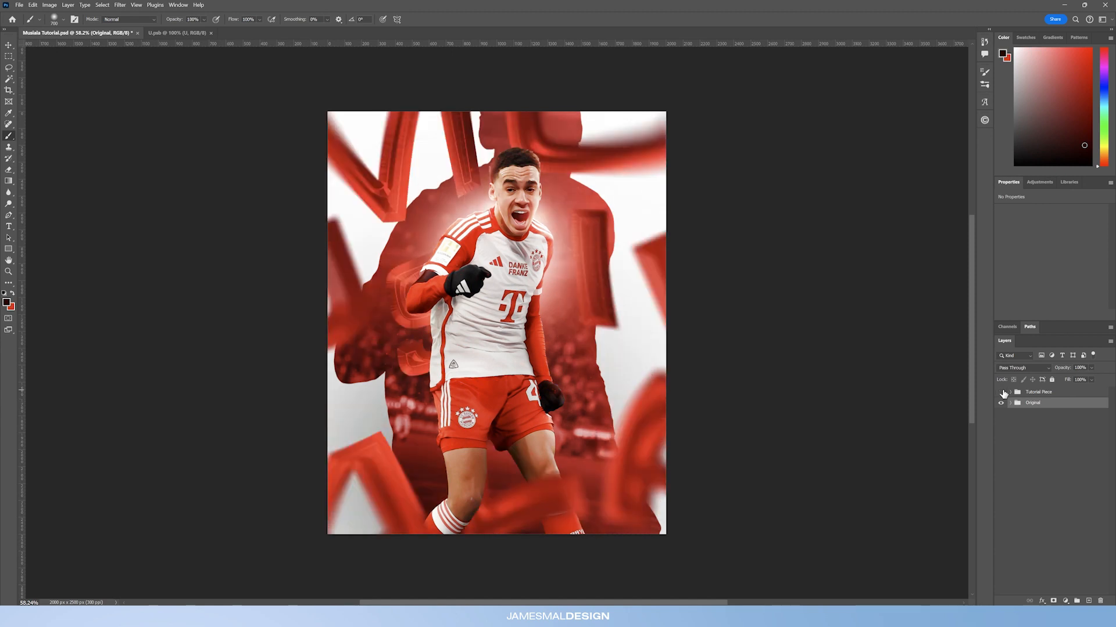
pyautogui.click(1003, 394)
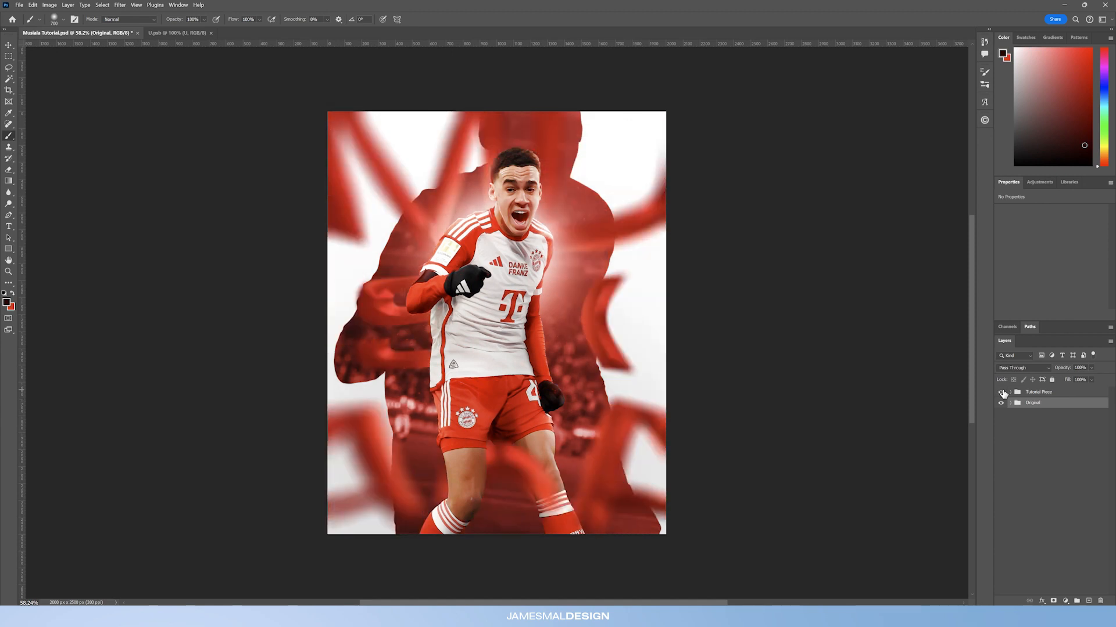
pyautogui.click(1003, 394)
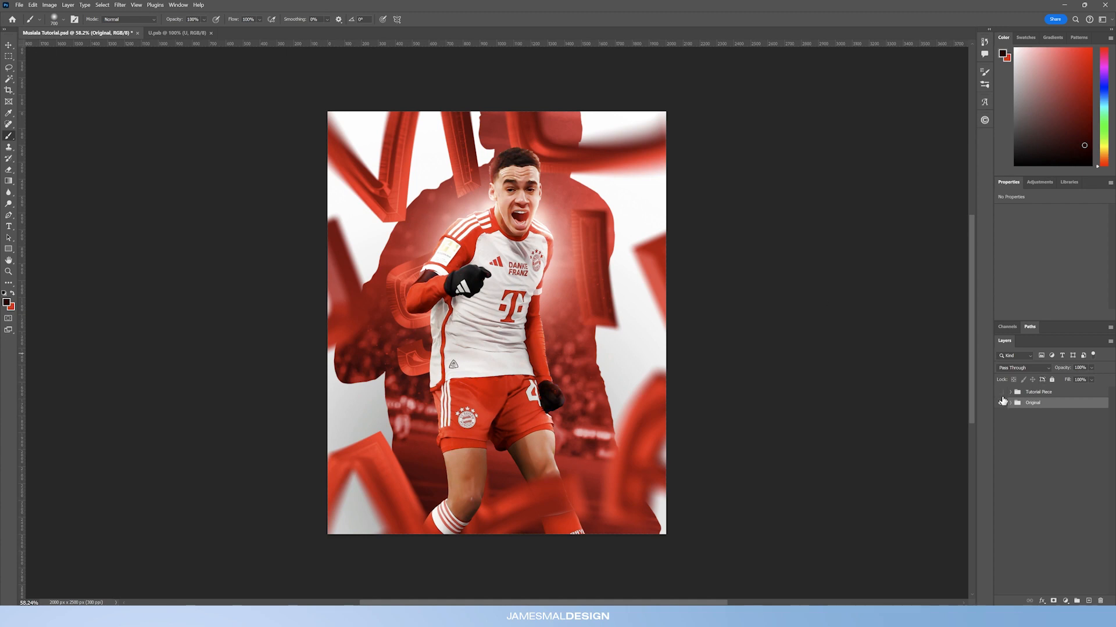
pyautogui.click(1011, 403)
# Step: Open the Text group's MUSIALA letters smart object and browse its nested letter documents
pyautogui.scroll(-3, 1024, 523)
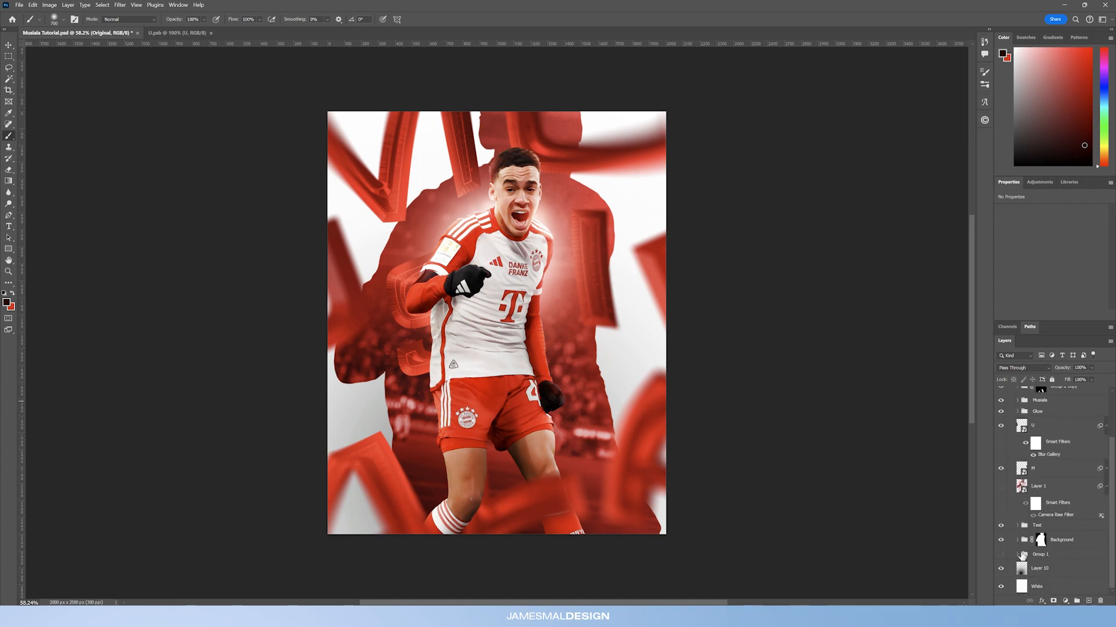
pyautogui.click(1017, 525)
pyautogui.scroll(-3, 1067, 529)
pyautogui.doubleClick(1027, 523)
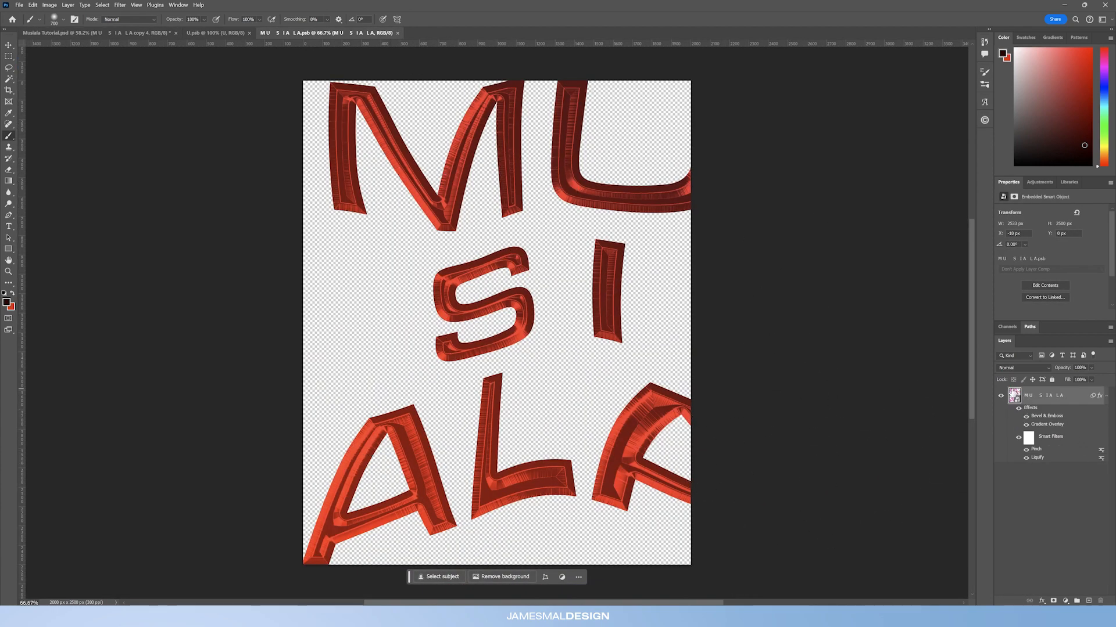
pyautogui.doubleClick(1014, 395)
pyautogui.click(327, 32)
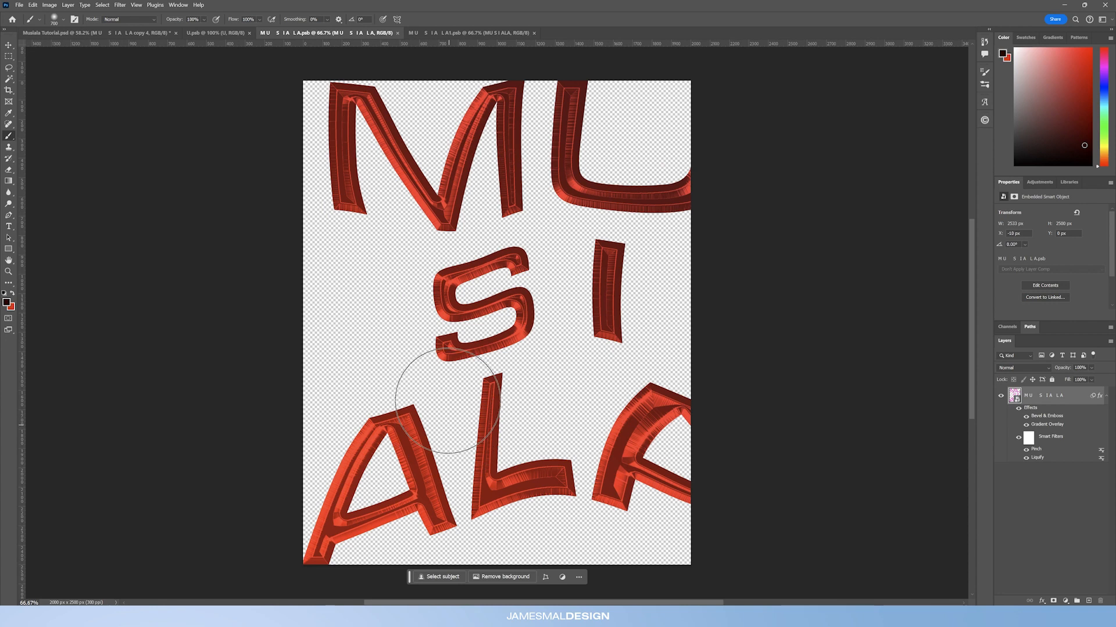
pyautogui.click(120, 5)
pyautogui.click(328, 33)
pyautogui.click(230, 33)
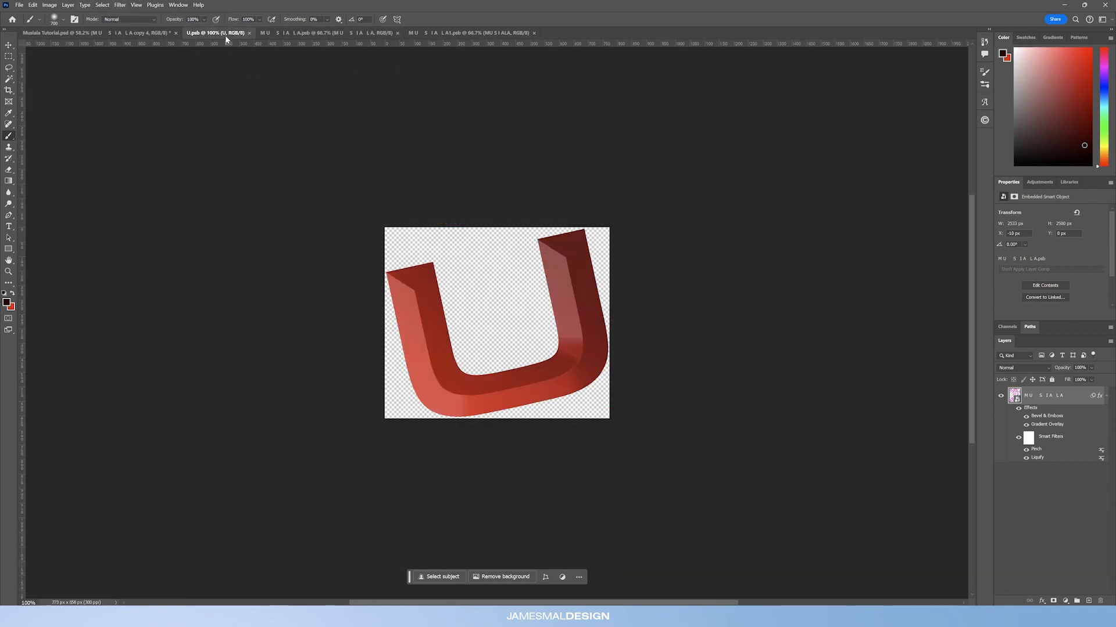
pyautogui.click(58, 33)
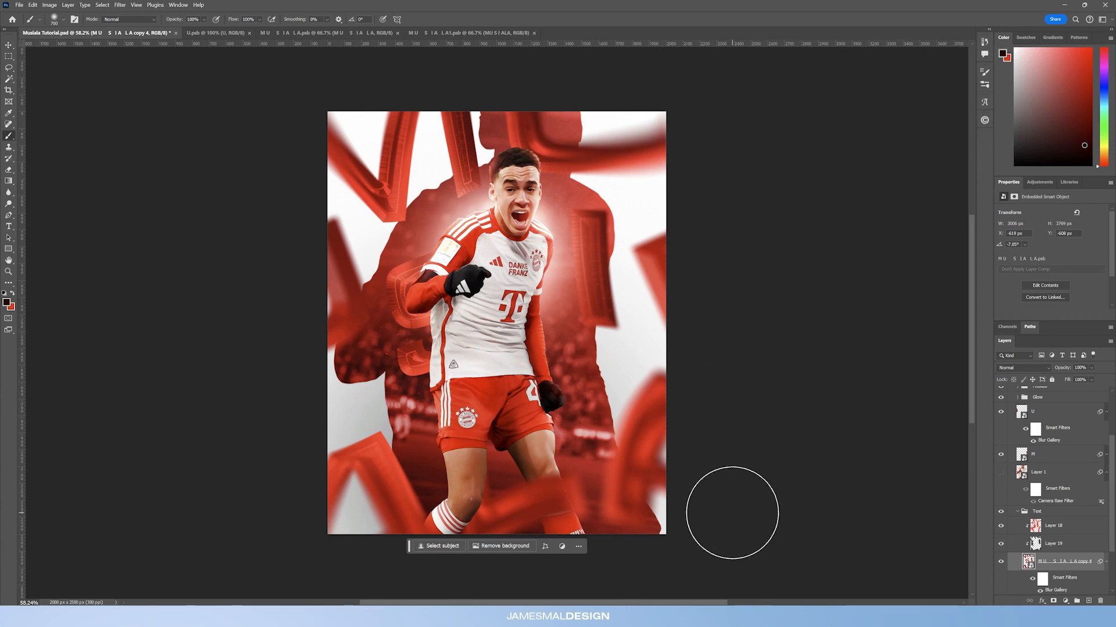
pyautogui.click(326, 33)
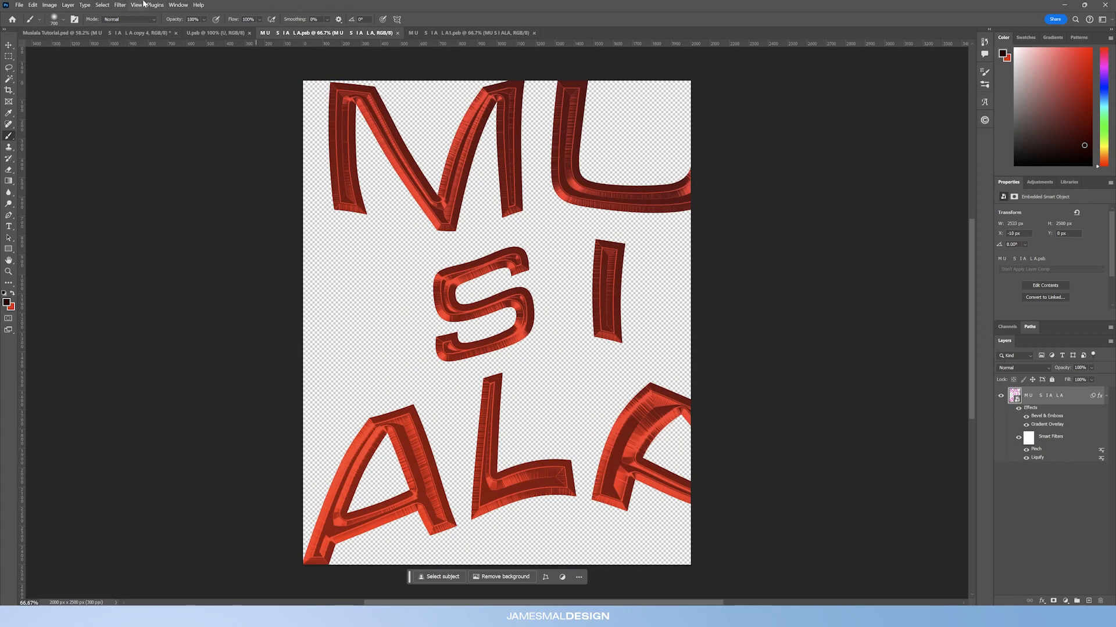
# Step: Warp the MUSIALA letters further with Liquify using a 1000-size brush, then save the smart object
pyautogui.click(121, 6)
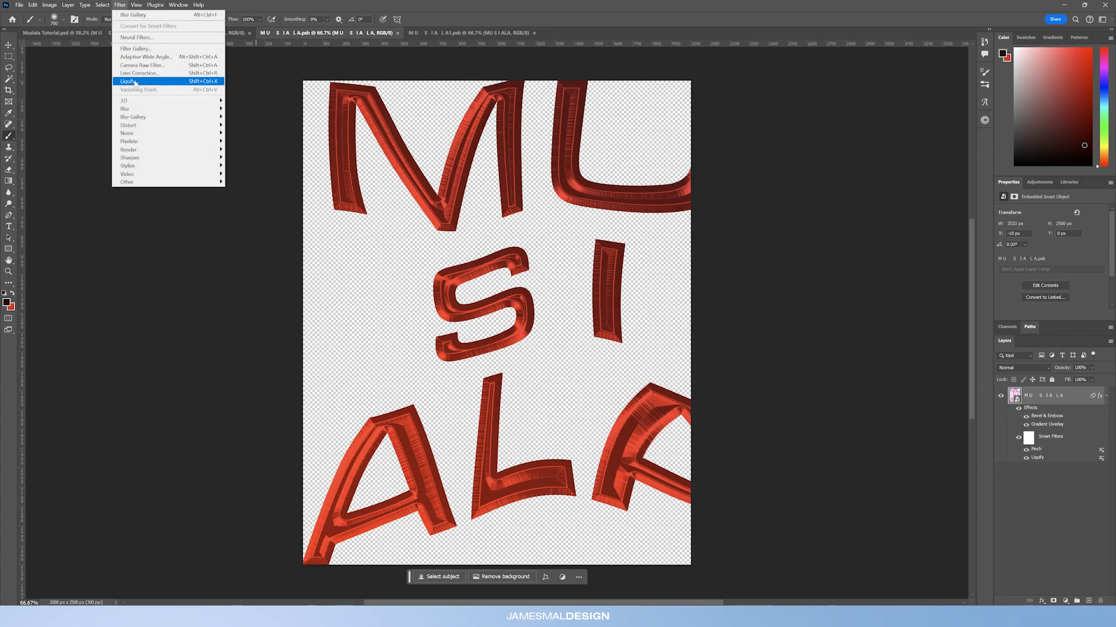
pyautogui.click(133, 82)
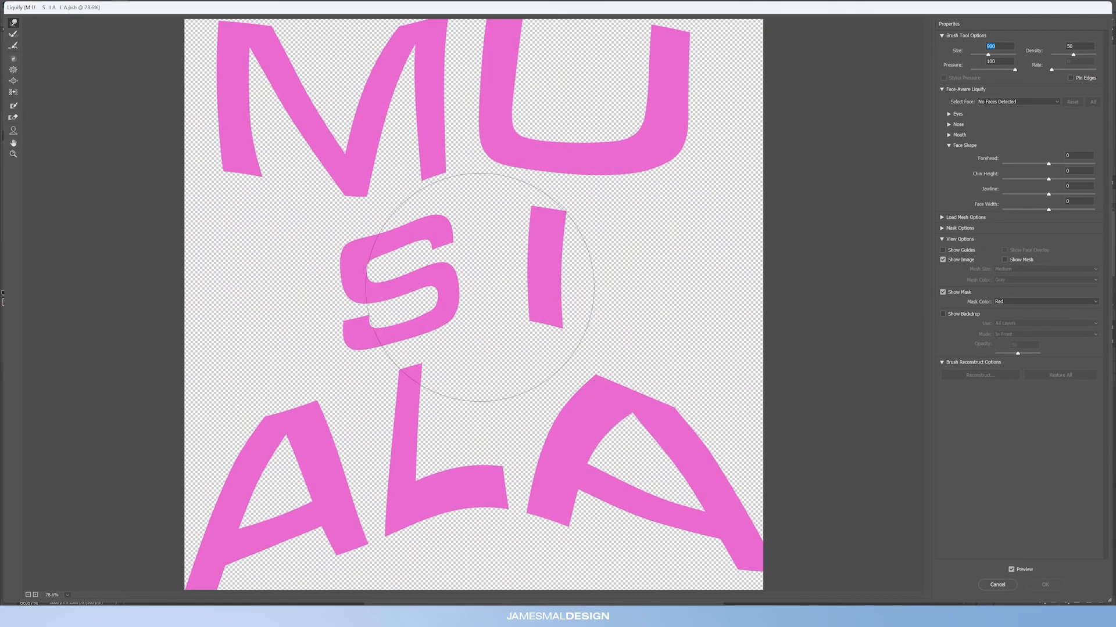
pyautogui.moveTo(316, 261); pyautogui.dragTo(334, 304)
pyautogui.moveTo(257, 457)
pyautogui.mouseDown()
pyautogui.moveTo(251, 402)
pyautogui.moveTo(263, 416)
pyautogui.moveTo(276, 393)
pyautogui.mouseUp()
pyautogui.moveTo(651, 469); pyautogui.dragTo(653, 416)
pyautogui.moveTo(719, 519); pyautogui.dragTo(757, 555)
pyautogui.moveTo(625, 124); pyautogui.dragTo(684, 6)
pyautogui.moveTo(299, 175)
pyautogui.mouseDown()
pyautogui.moveTo(348, 204)
pyautogui.moveTo(250, 174)
pyautogui.moveTo(320, 219)
pyautogui.mouseUp()
pyautogui.moveTo(408, 314); pyautogui.dragTo(401, 292)
pyautogui.moveTo(563, 279); pyautogui.dragTo(555, 261)
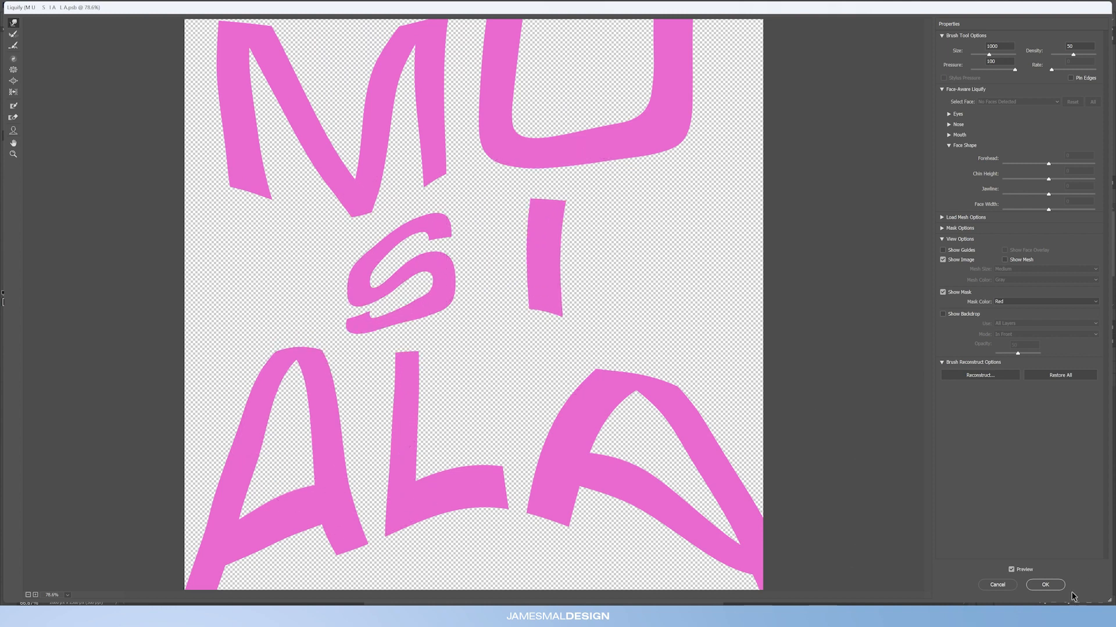
pyautogui.click(1045, 585)
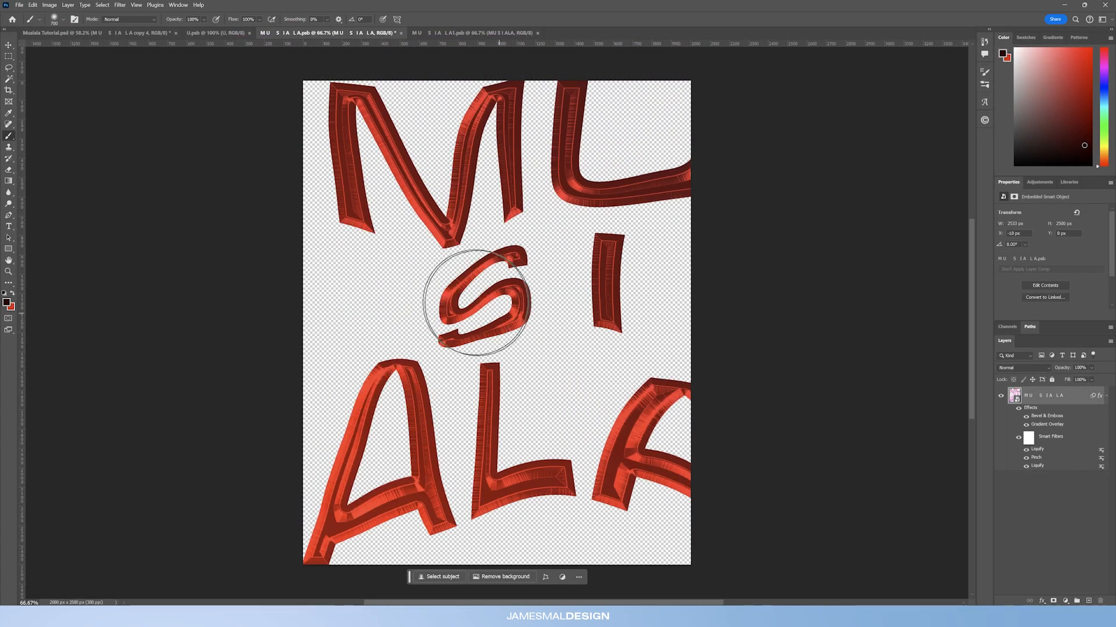
pyautogui.hotkey('ctrl', 's')
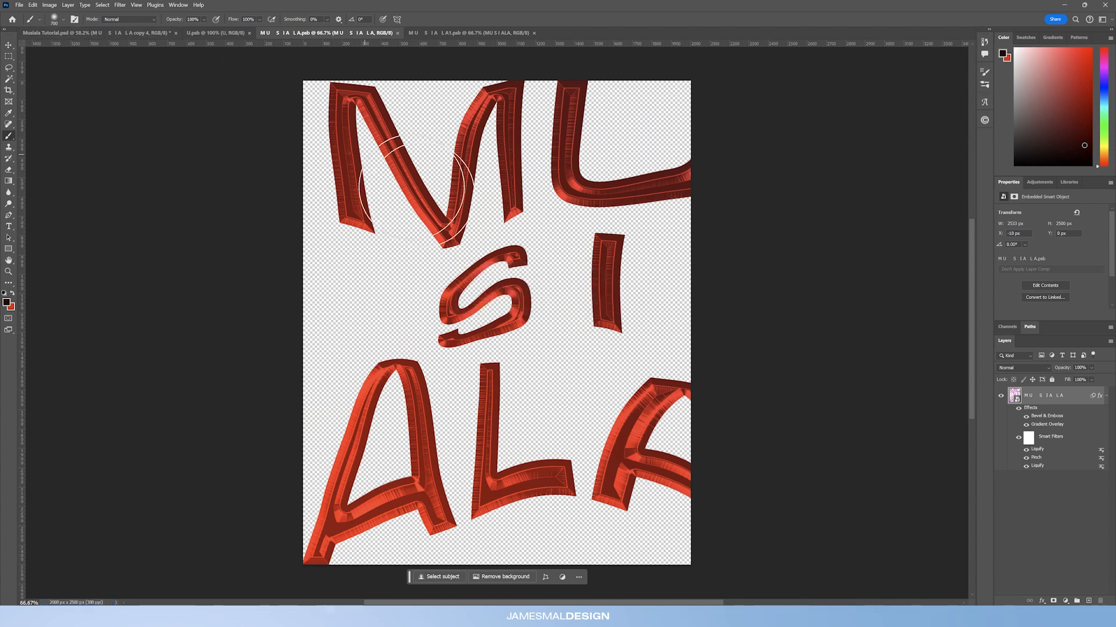
# Step: Return to the poster document and toggle the Small Glow layer's visibility to compare the glow
pyautogui.click(101, 35)
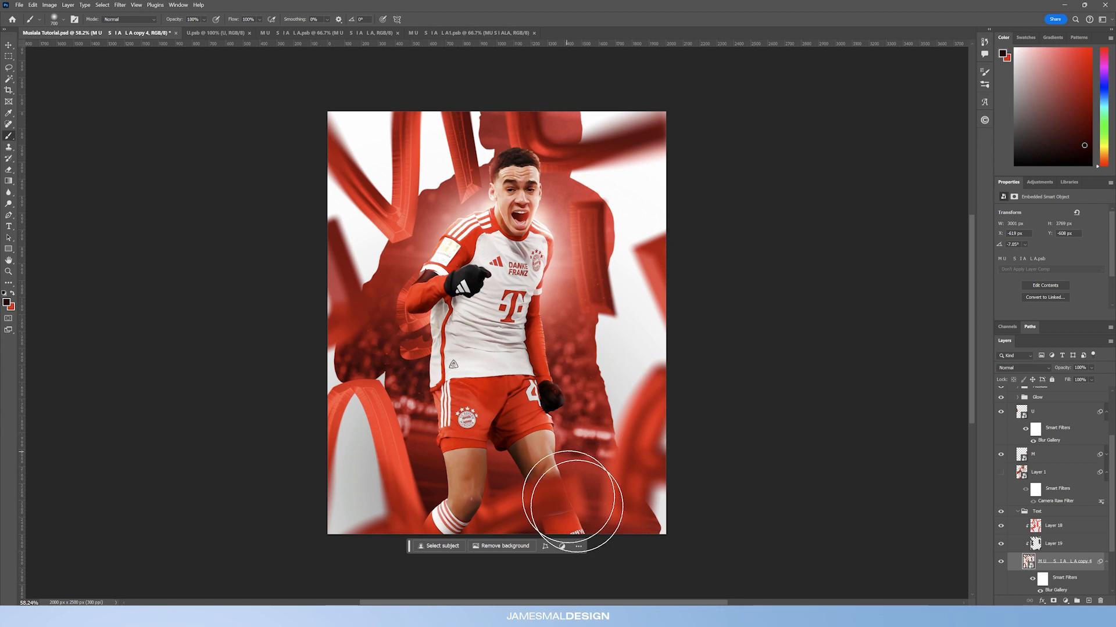
pyautogui.click(33, 4)
pyautogui.click(46, 31)
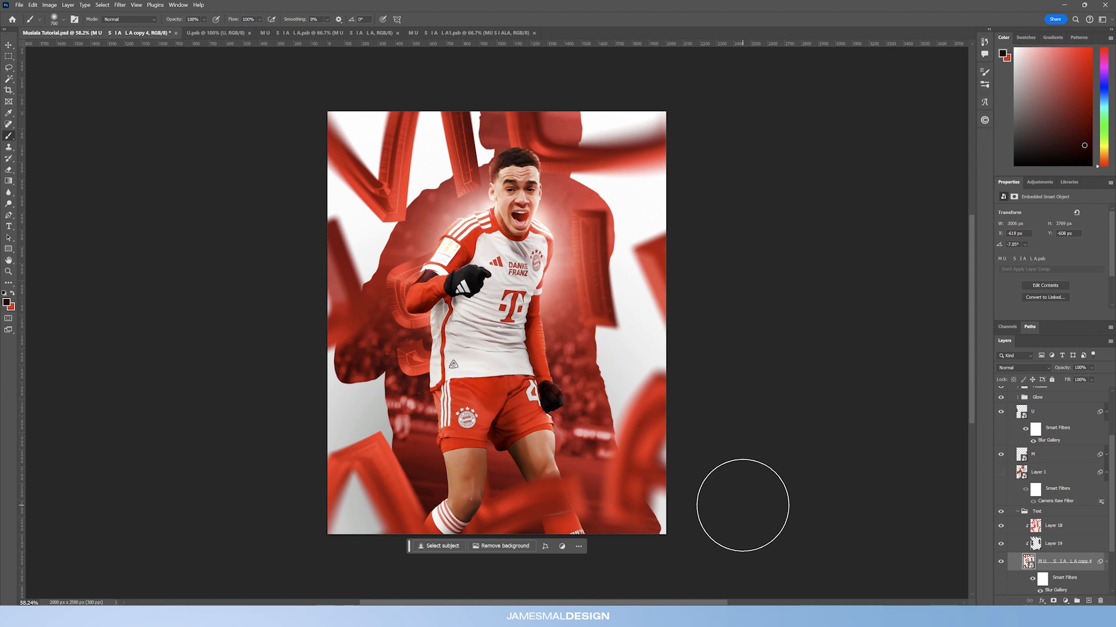
pyautogui.scroll(3, 1055, 471)
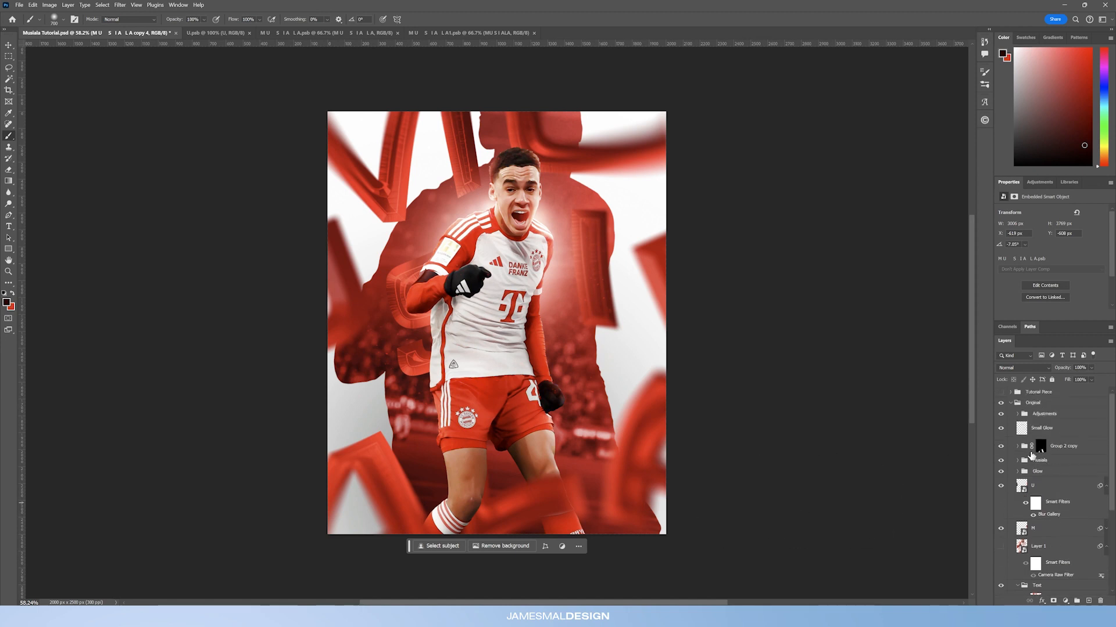
pyautogui.click(1054, 434)
pyautogui.click(1001, 429)
pyautogui.click(1000, 428)
pyautogui.click(1001, 428)
pyautogui.click(1000, 429)
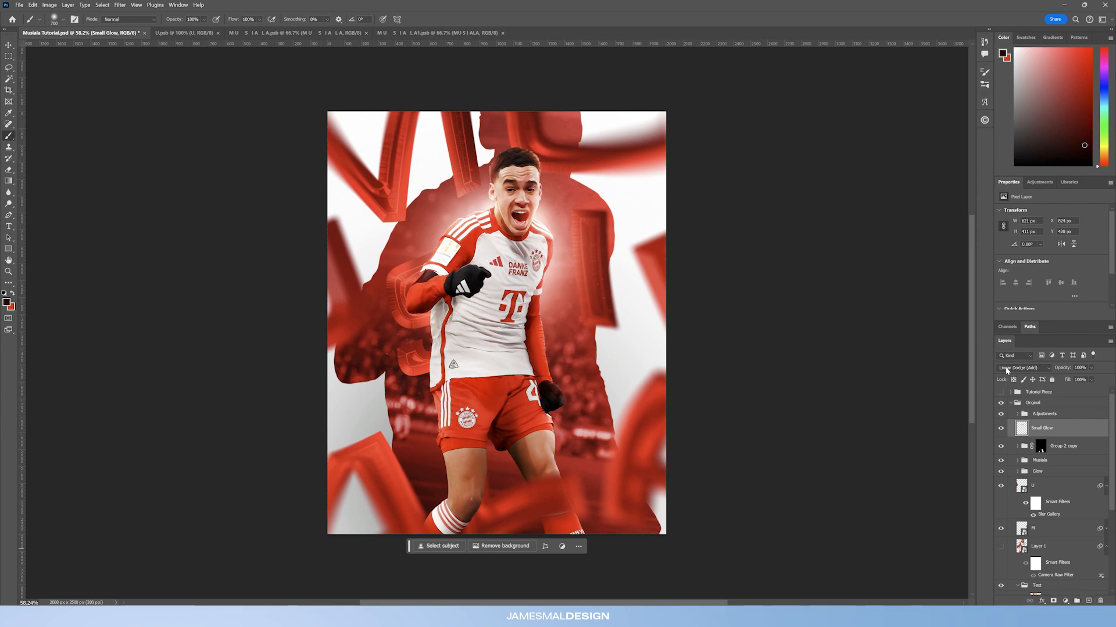
pyautogui.click(1000, 429)
pyautogui.click(1000, 428)
pyautogui.click(1000, 429)
pyautogui.click(1000, 429)
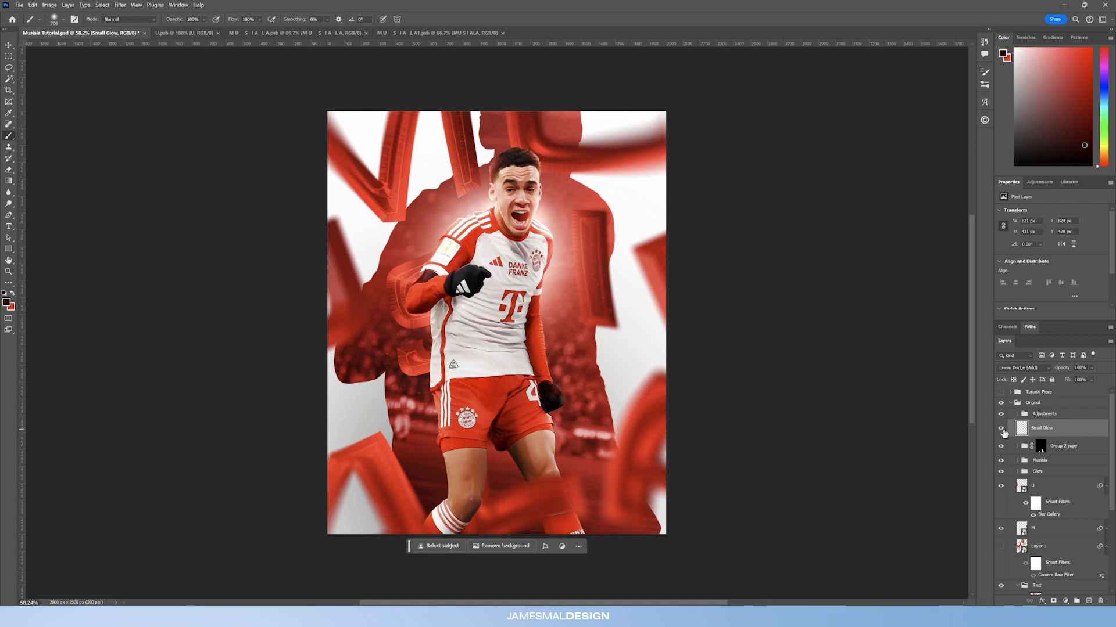